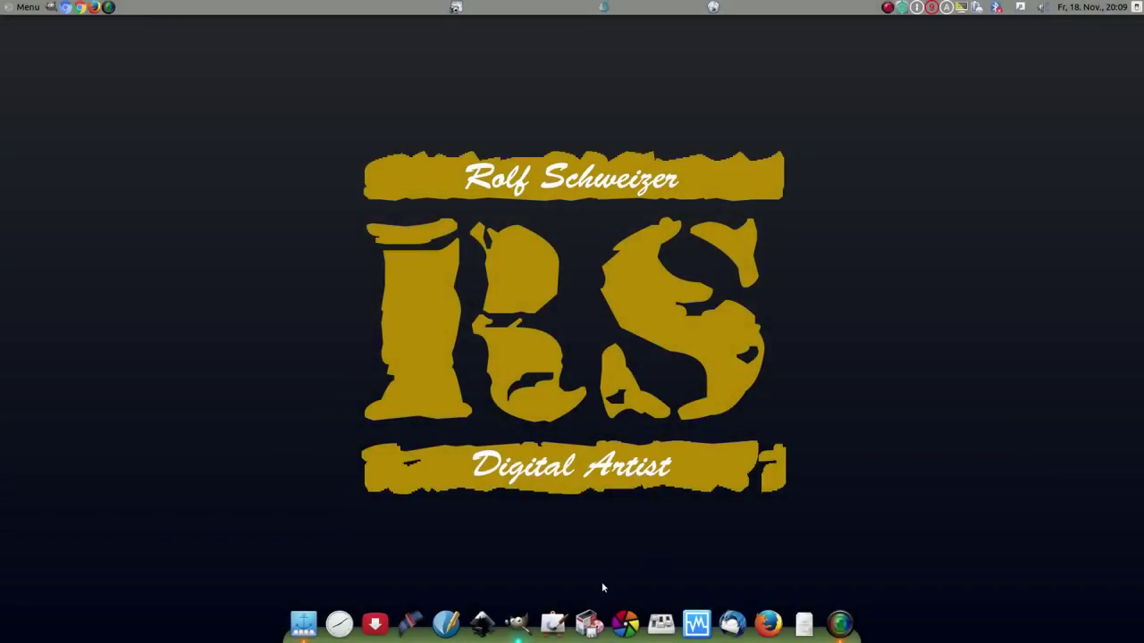
Launch GIMP with the Schloss.xcf castle composite open.
click(517, 623)
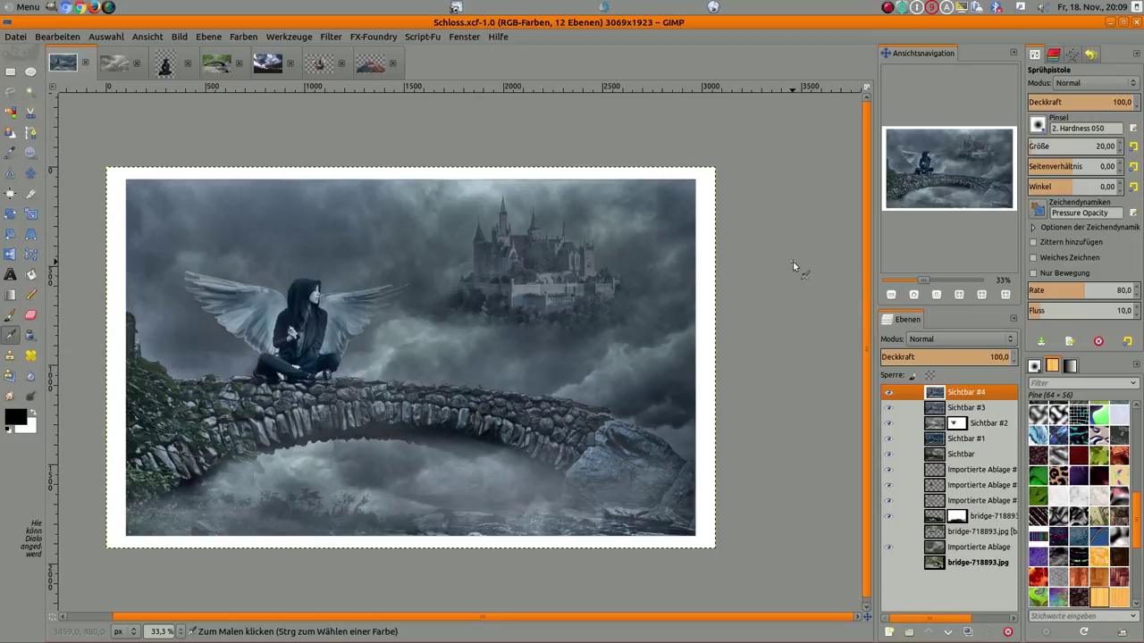
Browse the open bridge, clouds, girl and castle images, ending on bridge-718893.
click(219, 65)
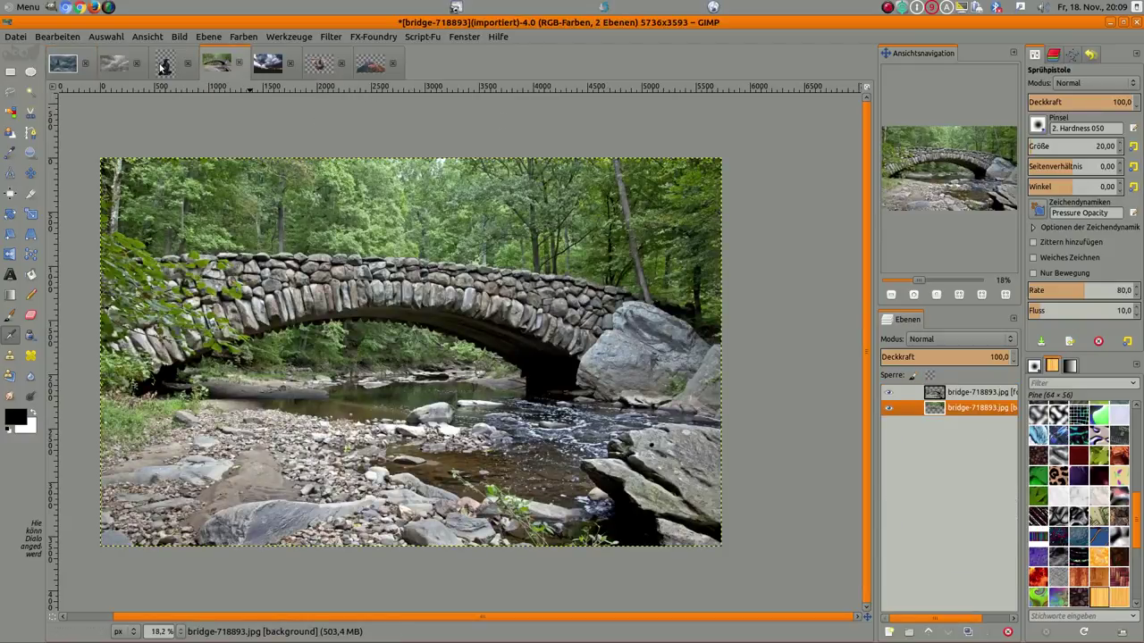
click(164, 66)
click(121, 66)
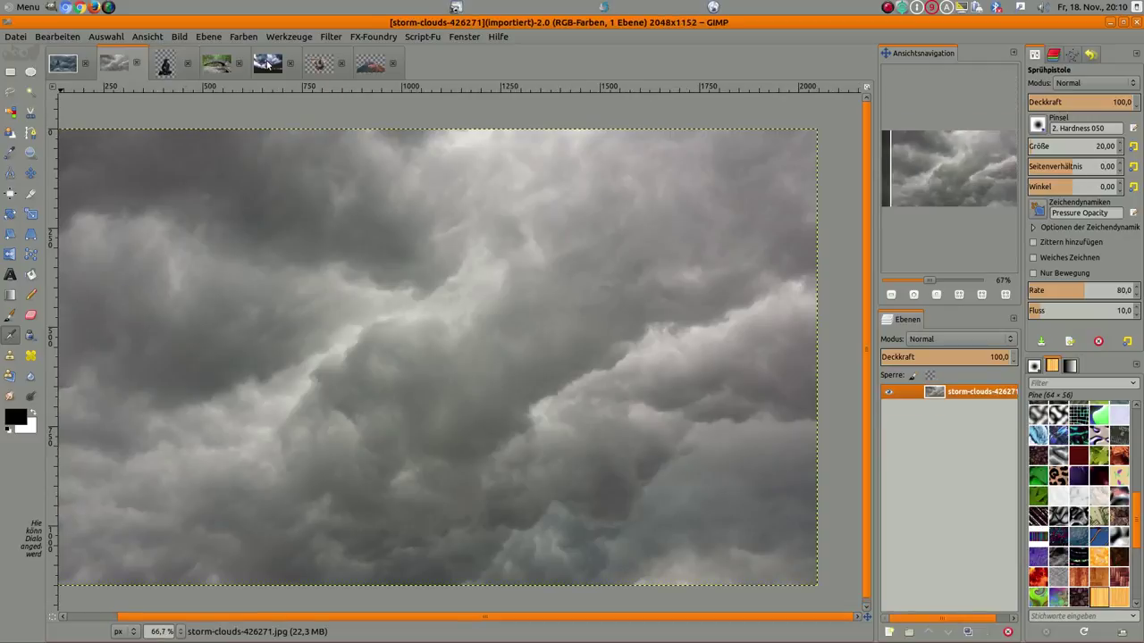
click(268, 66)
click(319, 65)
click(370, 67)
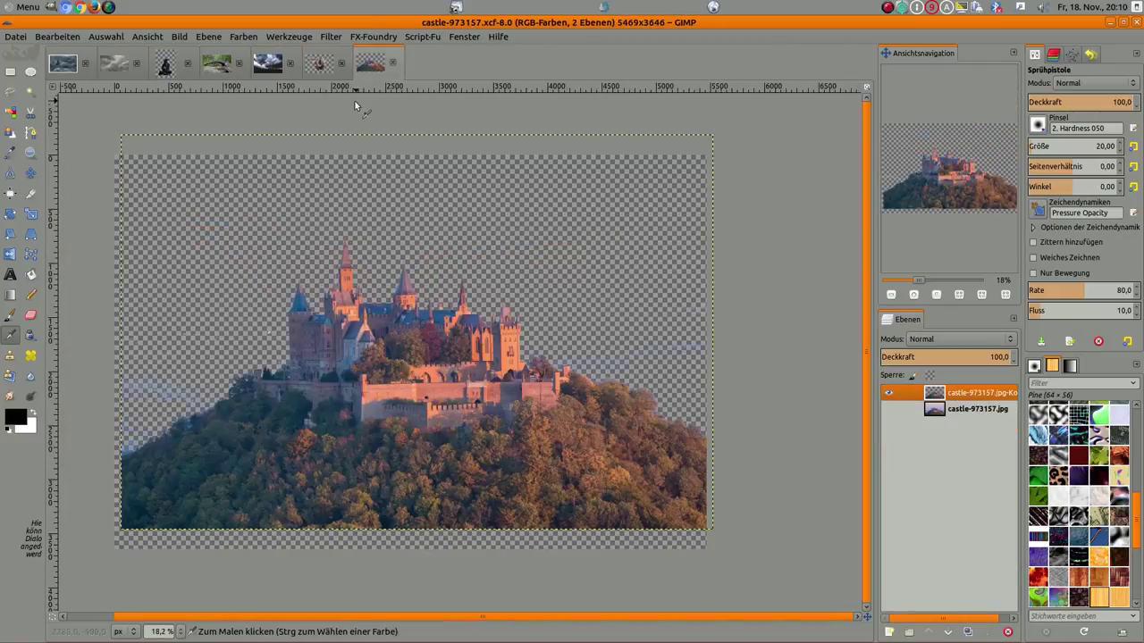
click(219, 65)
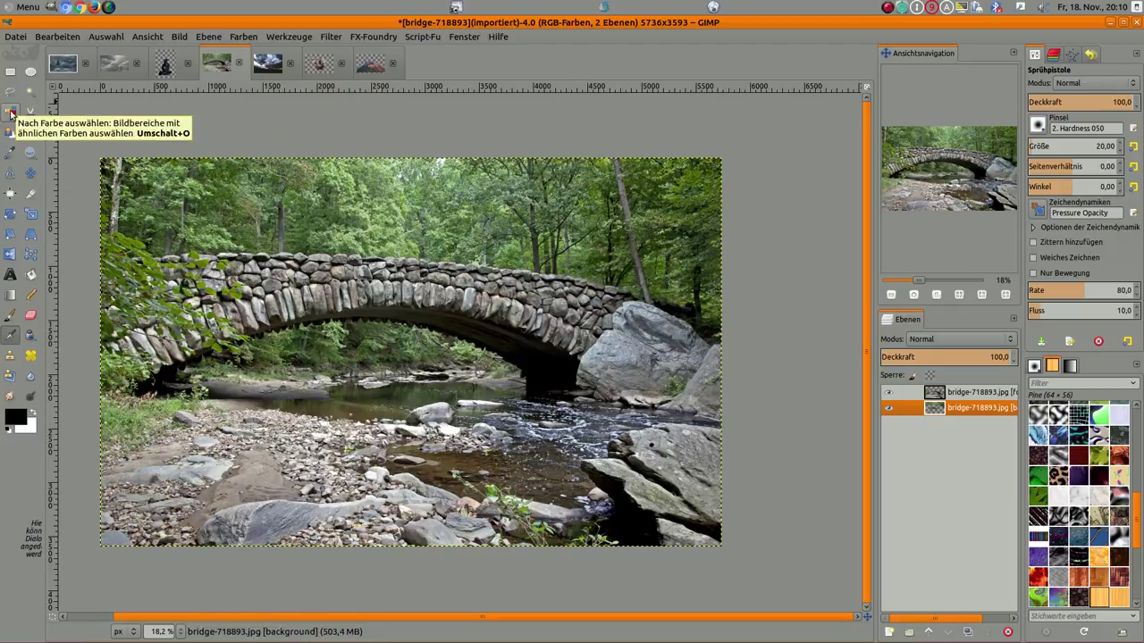
Hide the forest background layer so the bridge cut-out sits on transparency.
click(888, 408)
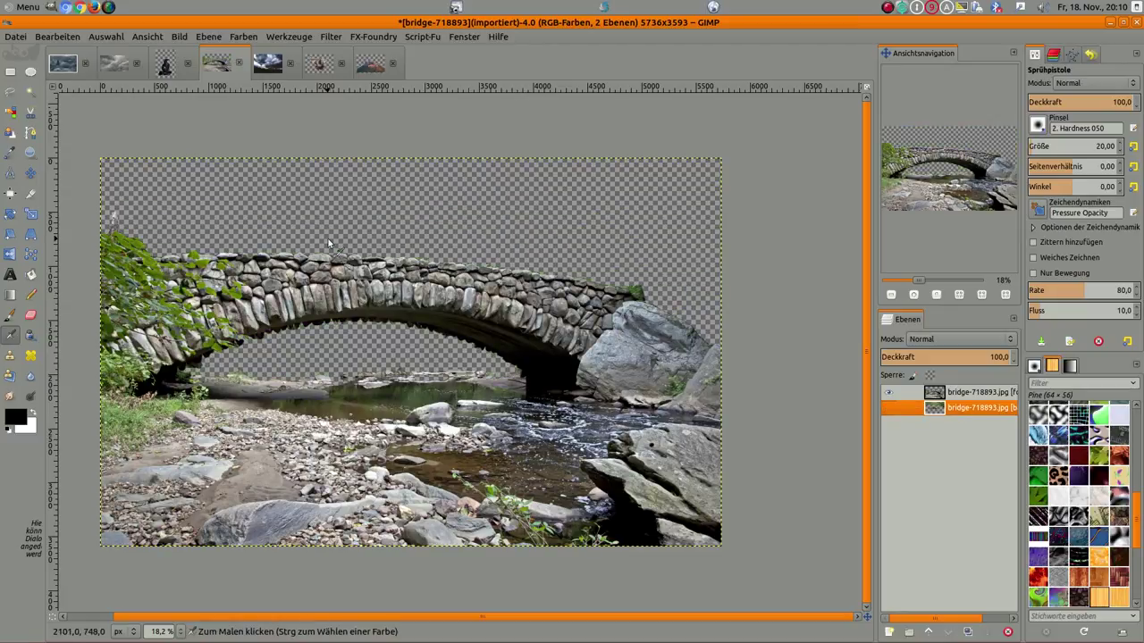
click(890, 409)
click(889, 409)
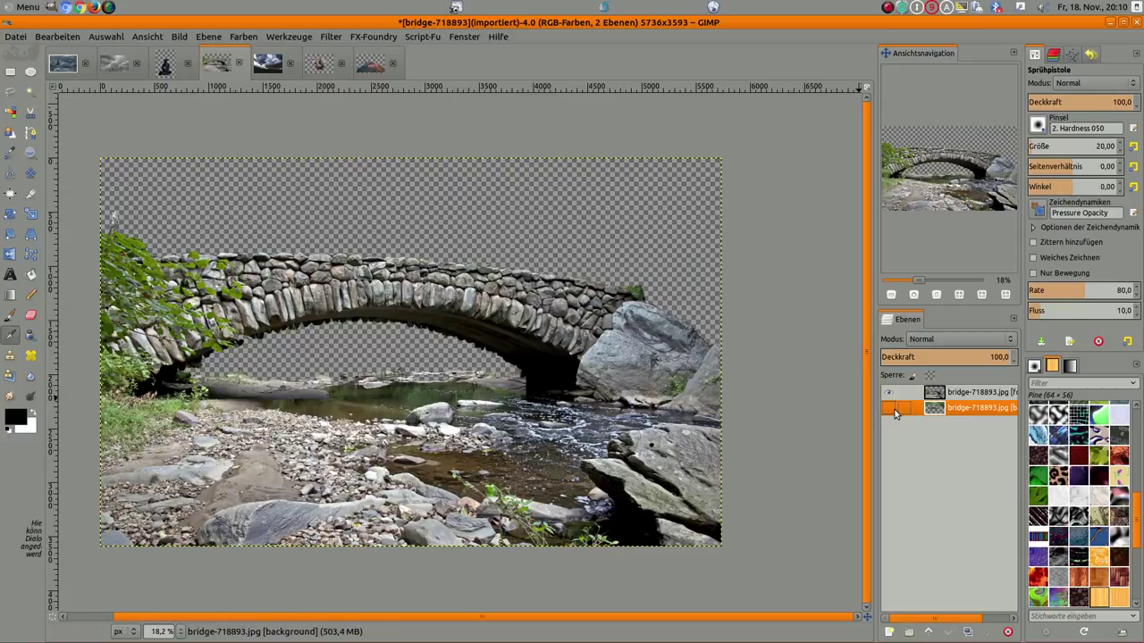
click(889, 408)
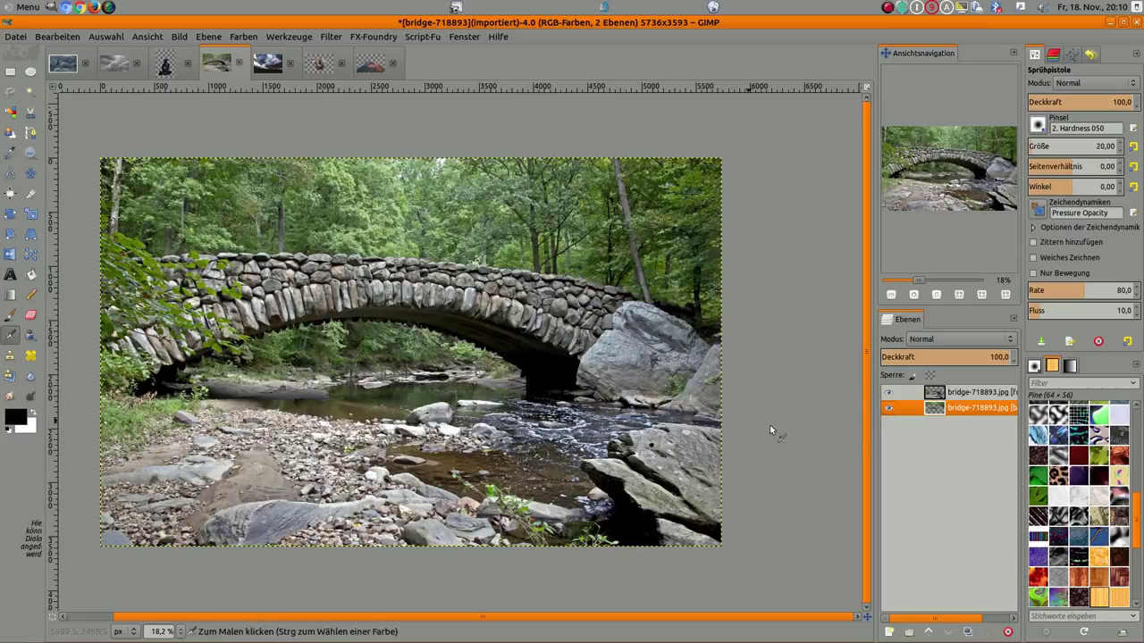
click(889, 408)
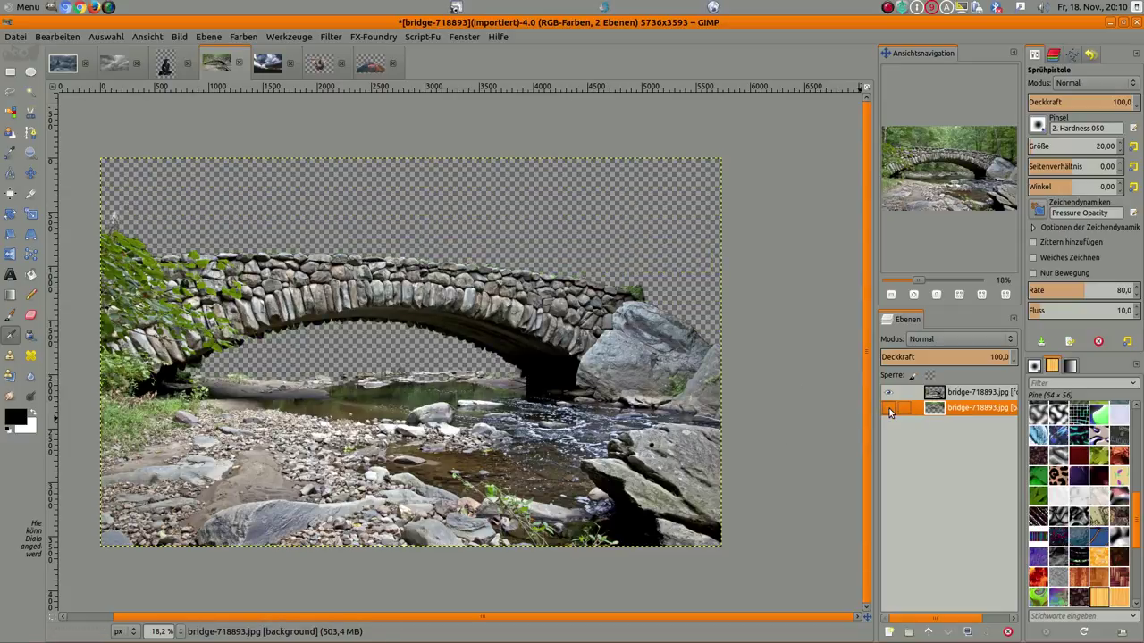
Rename the cut-out bridge layer to 'Brücke'.
click(955, 396)
right_click(961, 397)
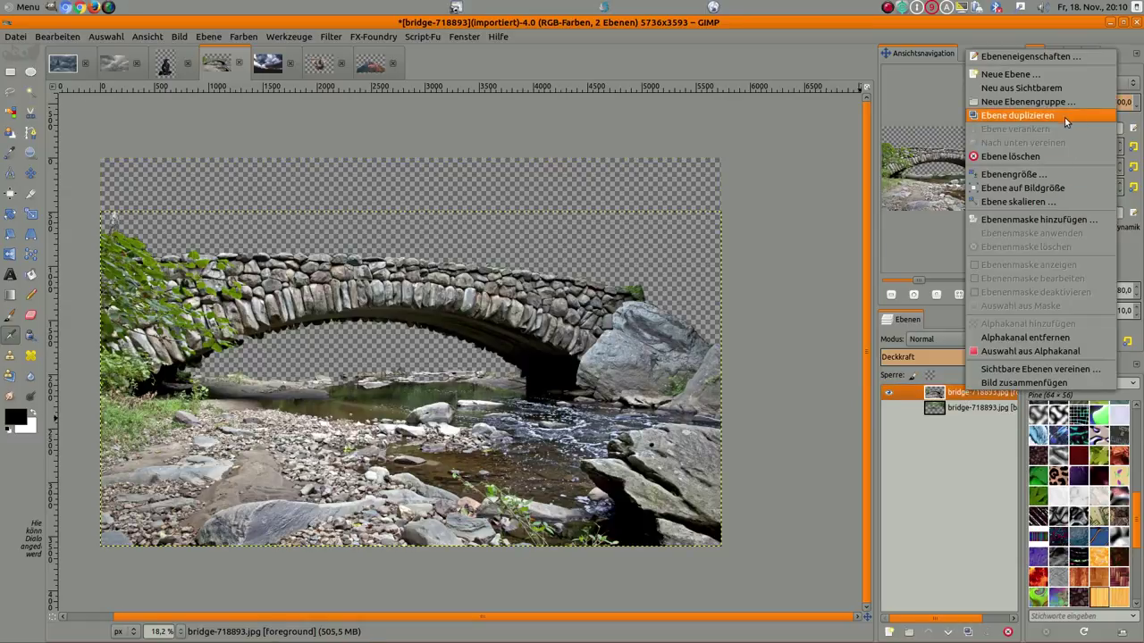
click(950, 420)
double_click(964, 395)
text(Brücke)
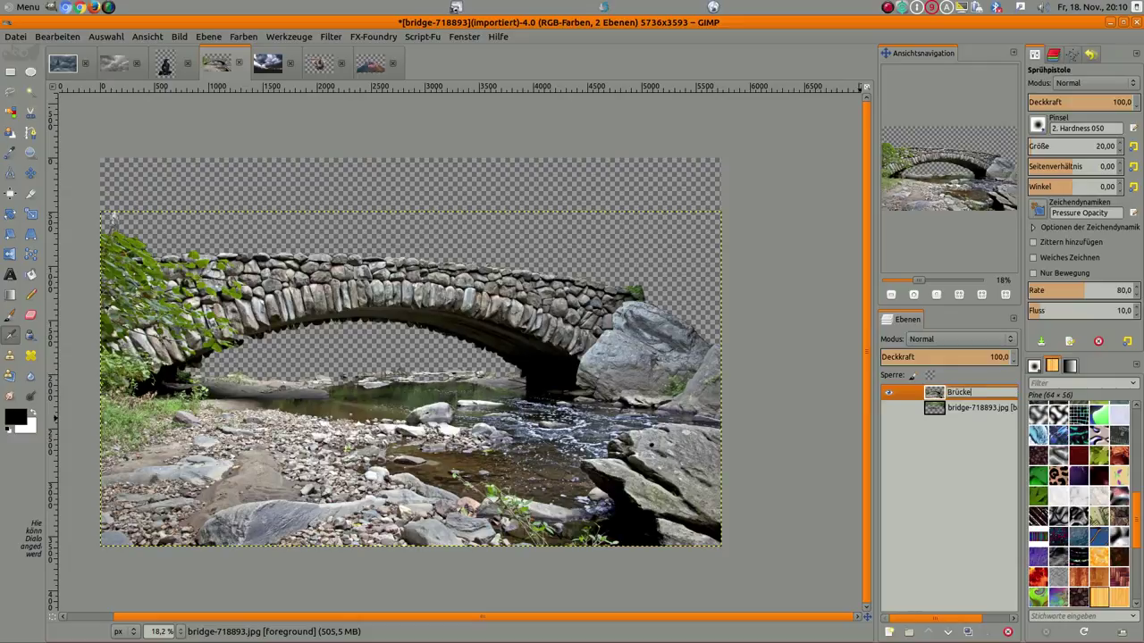
key(Return)
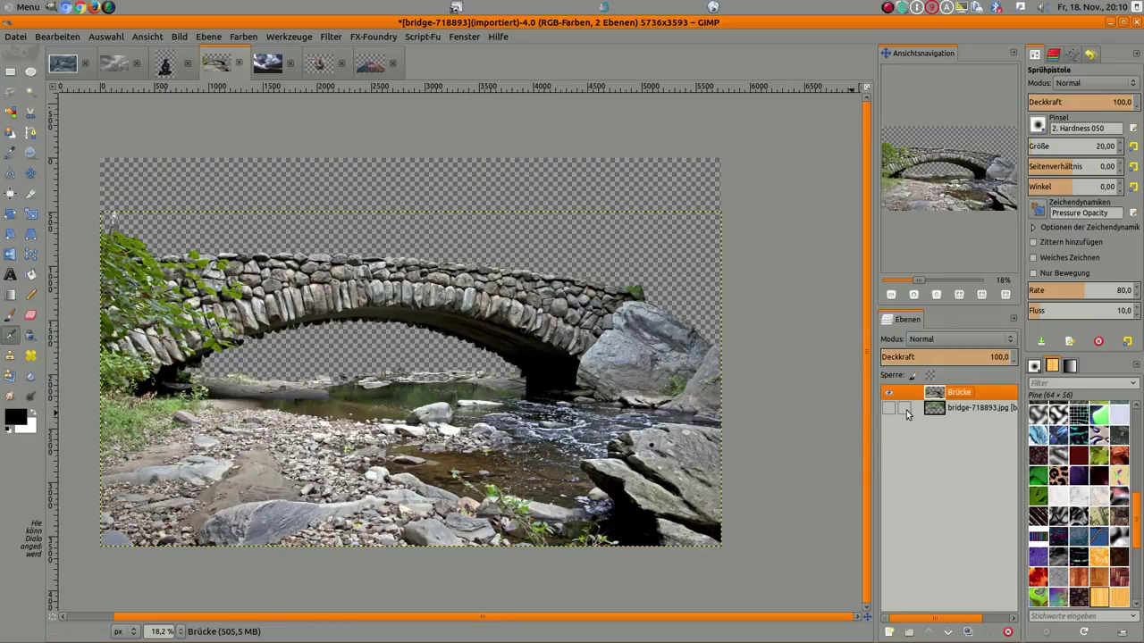
click(115, 66)
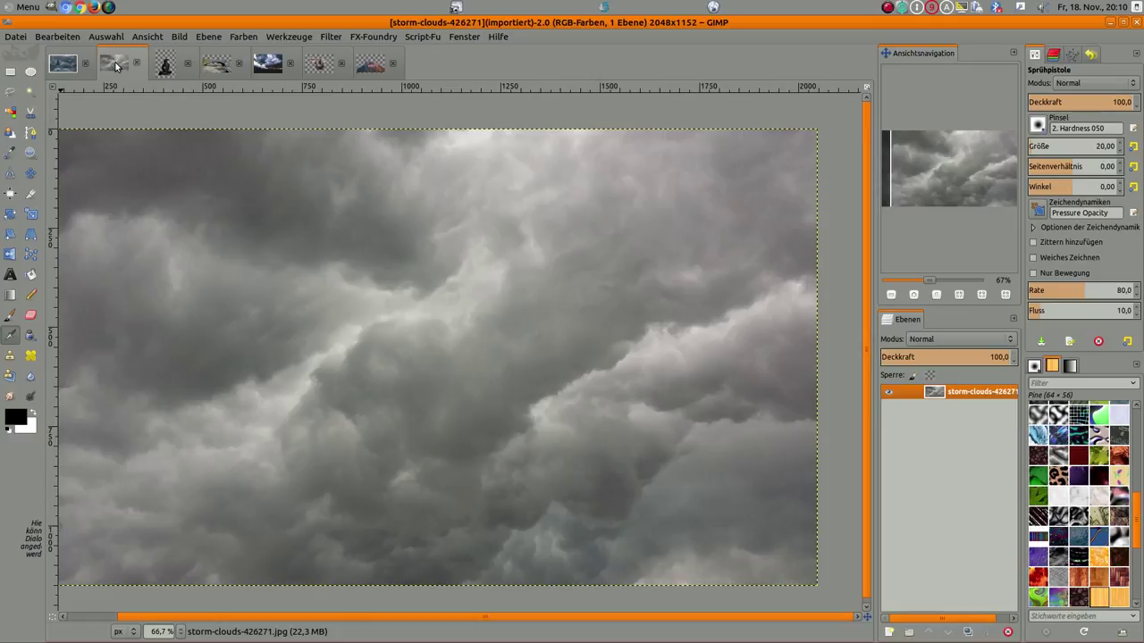
click(216, 63)
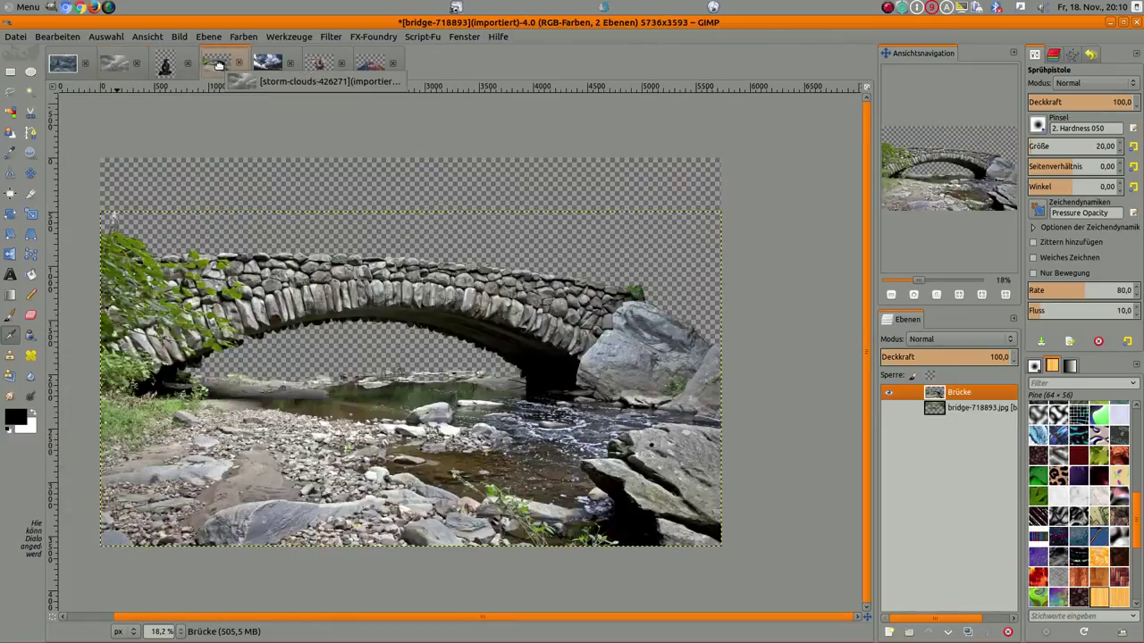
key(ctrl+v)
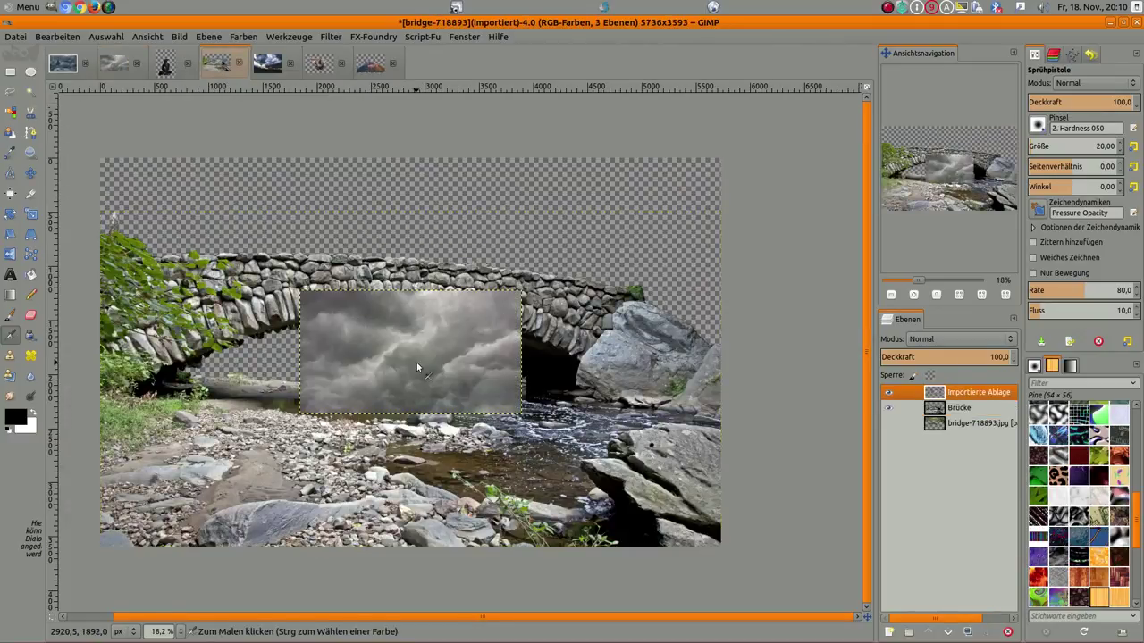
key(minus)
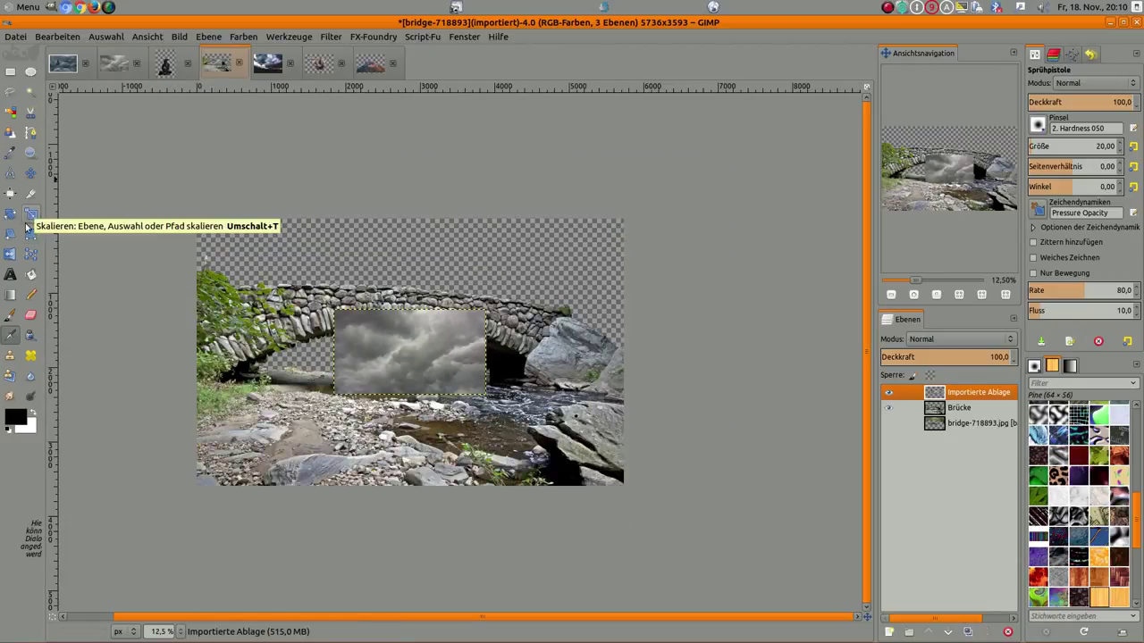
click(30, 173)
drag(372, 339, 233, 248)
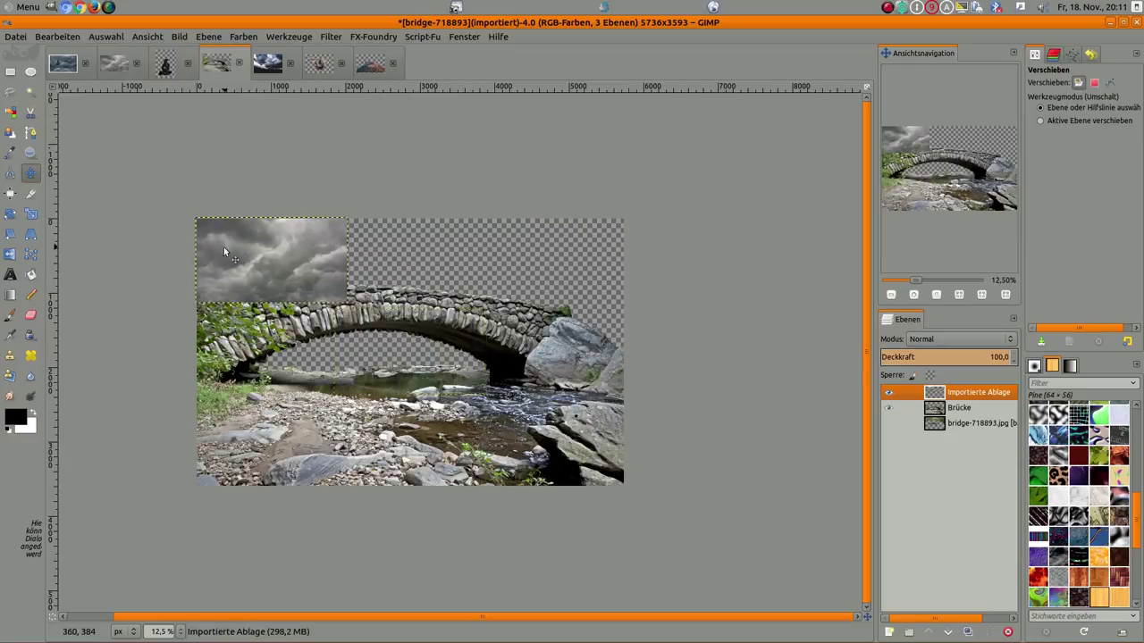
click(30, 214)
click(311, 297)
mouse_move(348, 302)
mouse_down()
mouse_move(644, 506)
mouse_move(636, 496)
mouse_up()
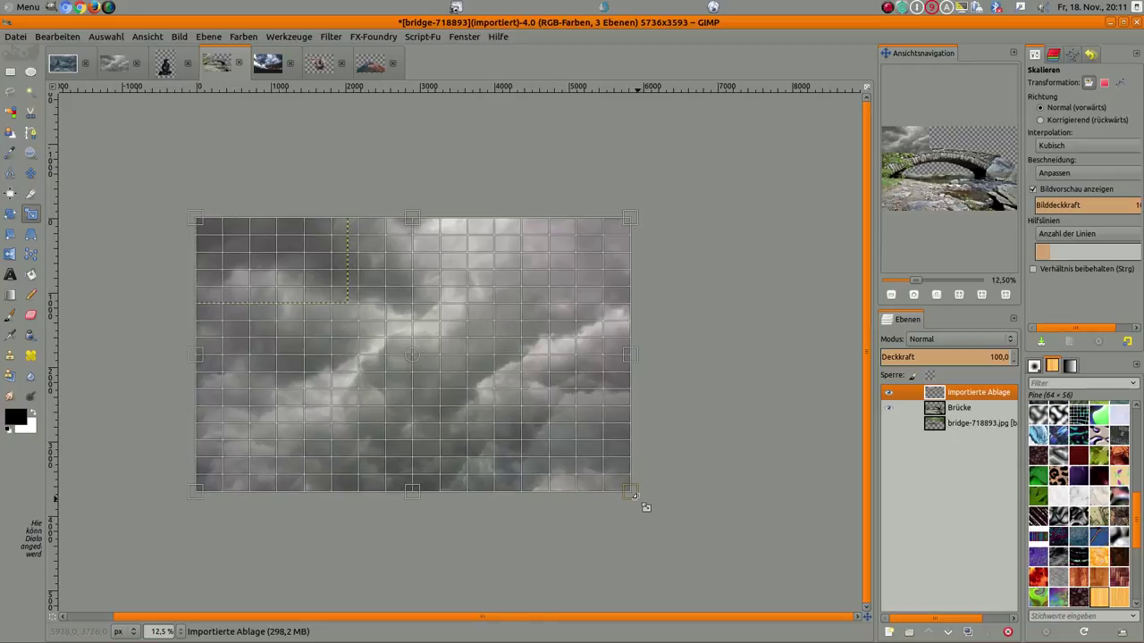
key(Return)
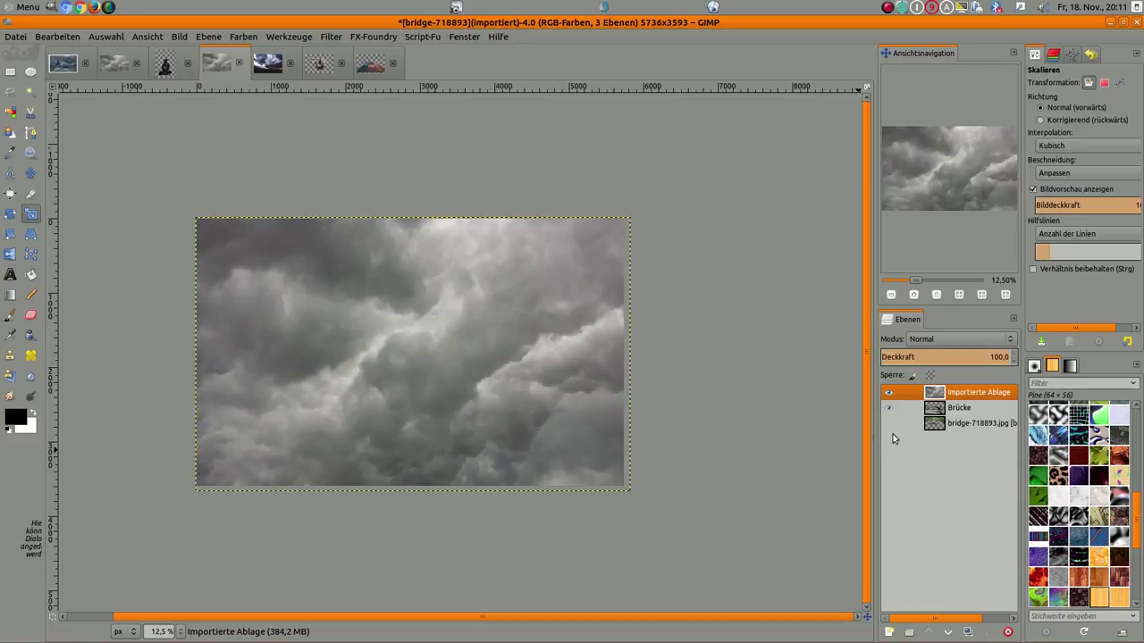
click(945, 411)
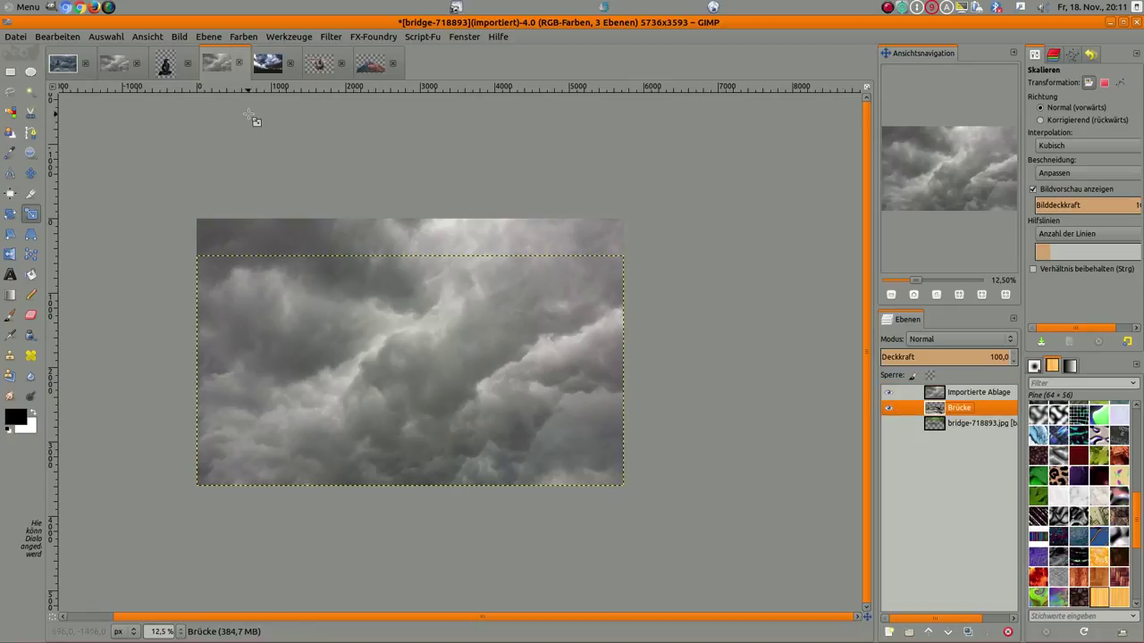
click(178, 37)
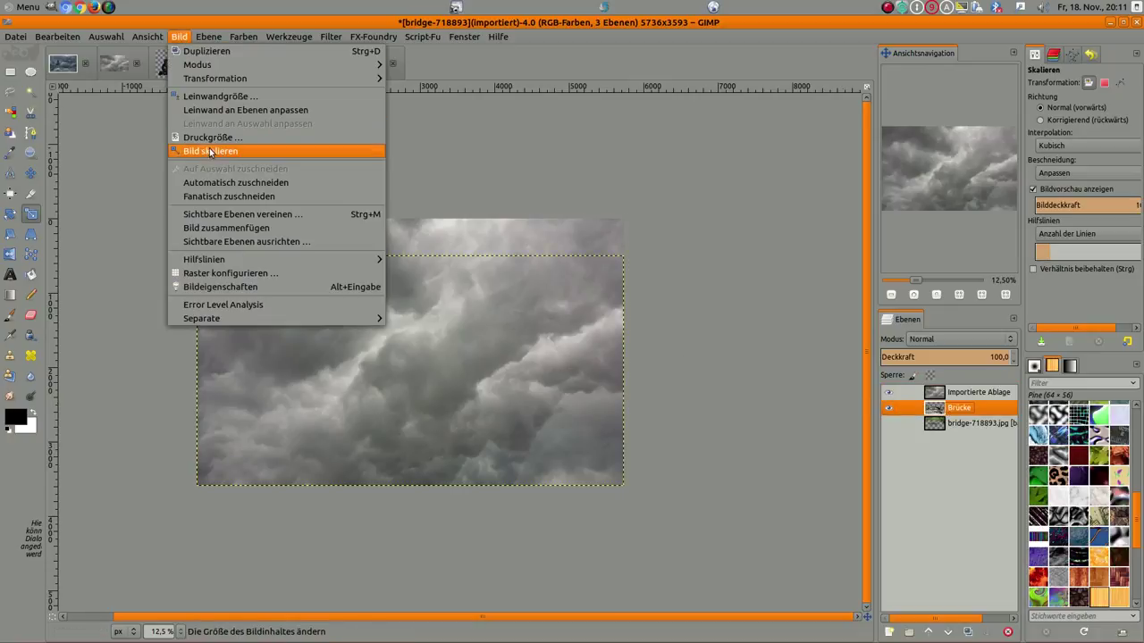
click(210, 152)
click(510, 302)
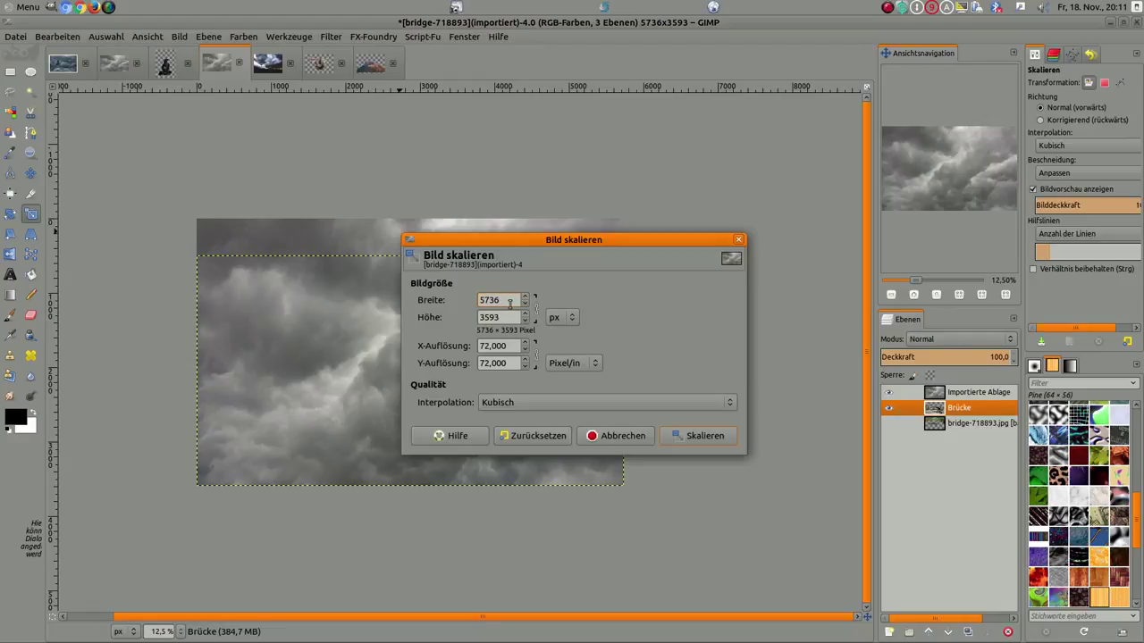
click(632, 441)
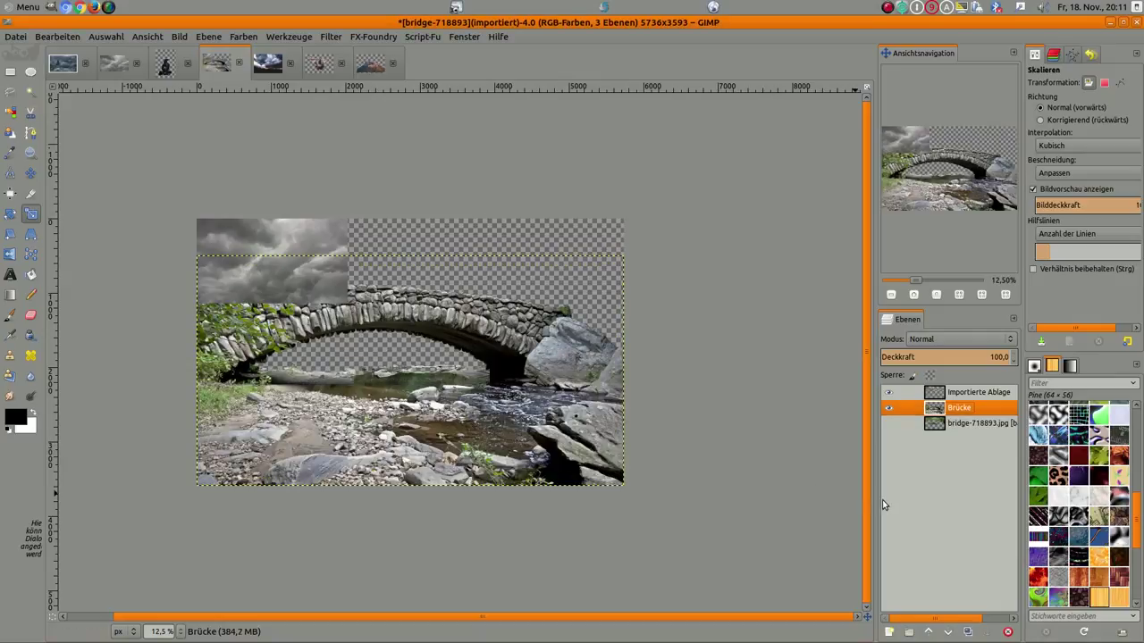
key(ctrl+z)
key(ctrl+z)
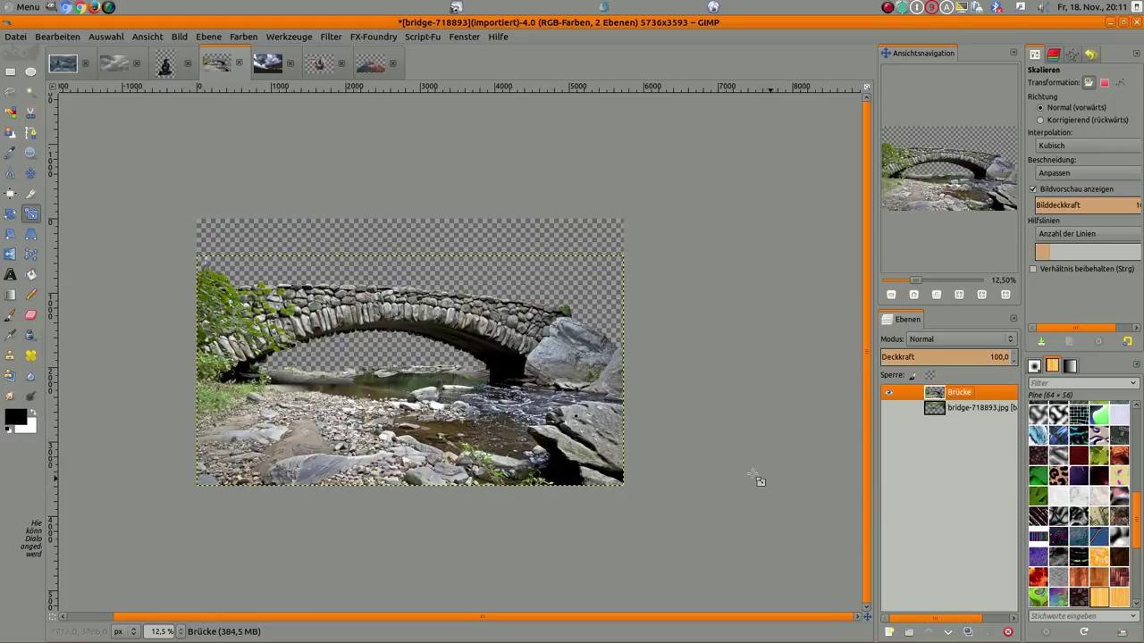
Scale the bridge image to half size, 2868 × 1797 px.
click(179, 36)
click(223, 151)
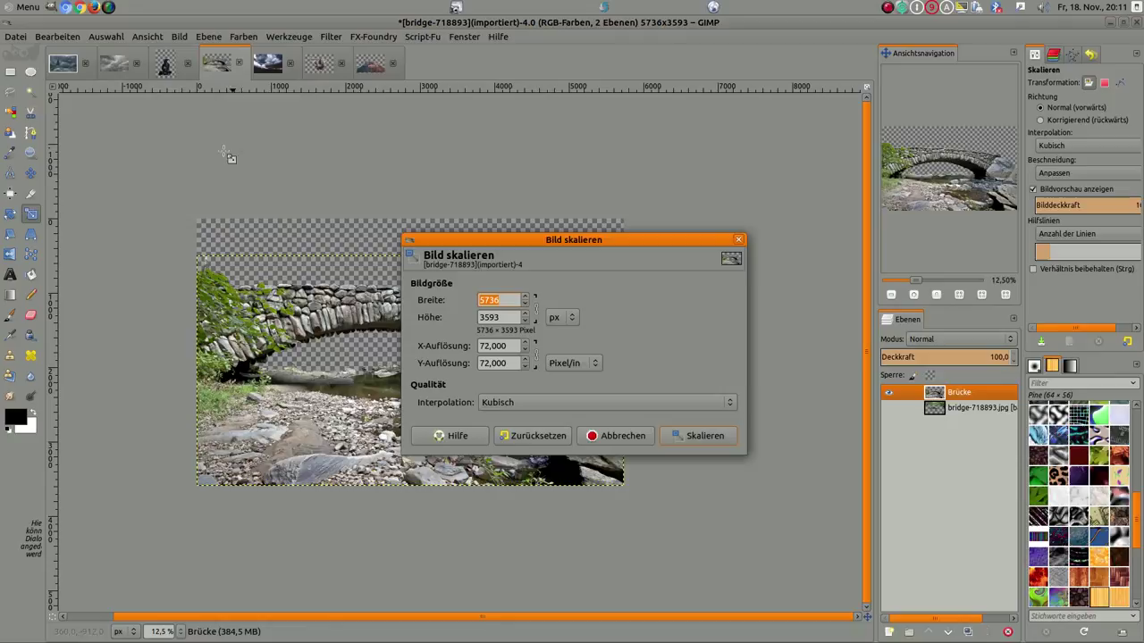
text(/)
key(Return)
click(703, 437)
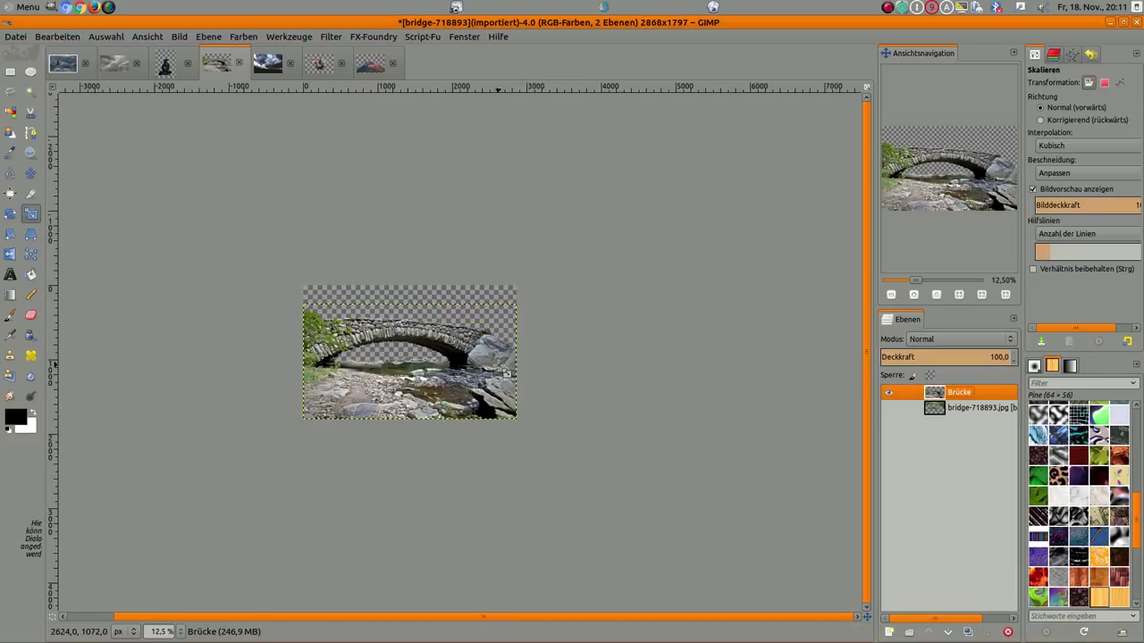
Move the Brücke layer lower within the canvas.
scroll(504, 371, up, 3)
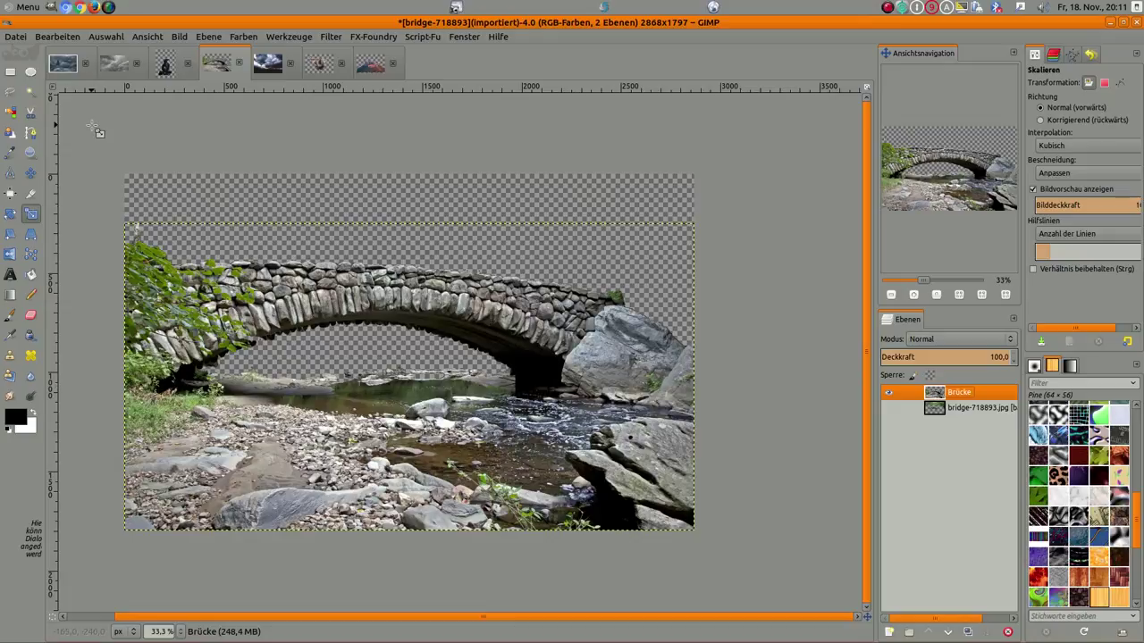
click(31, 174)
drag(370, 275, 374, 359)
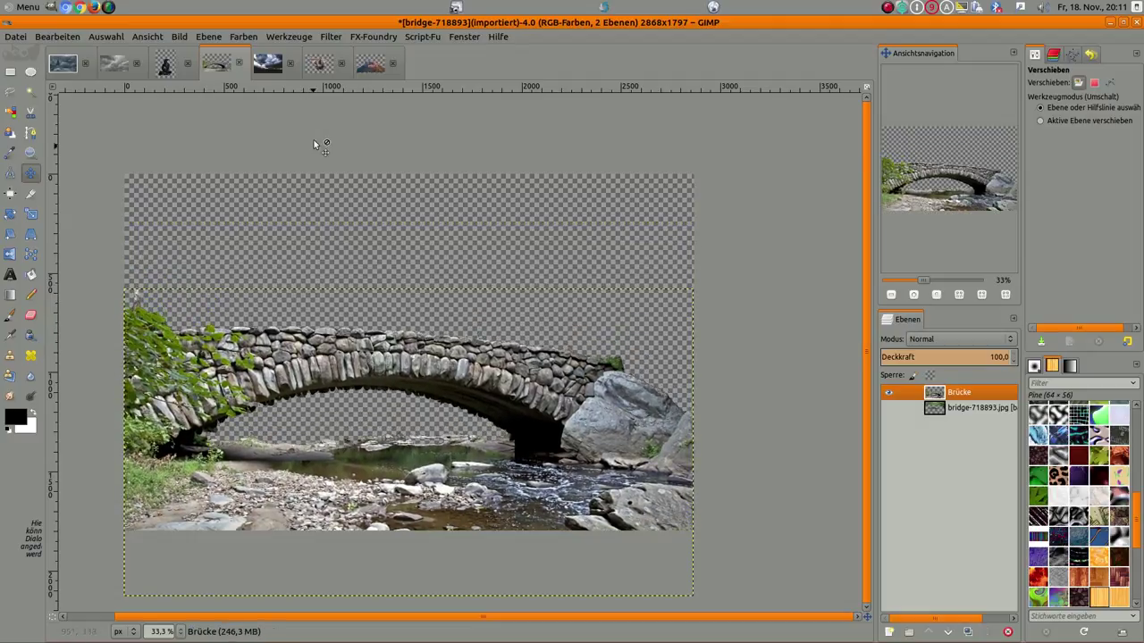
click(116, 68)
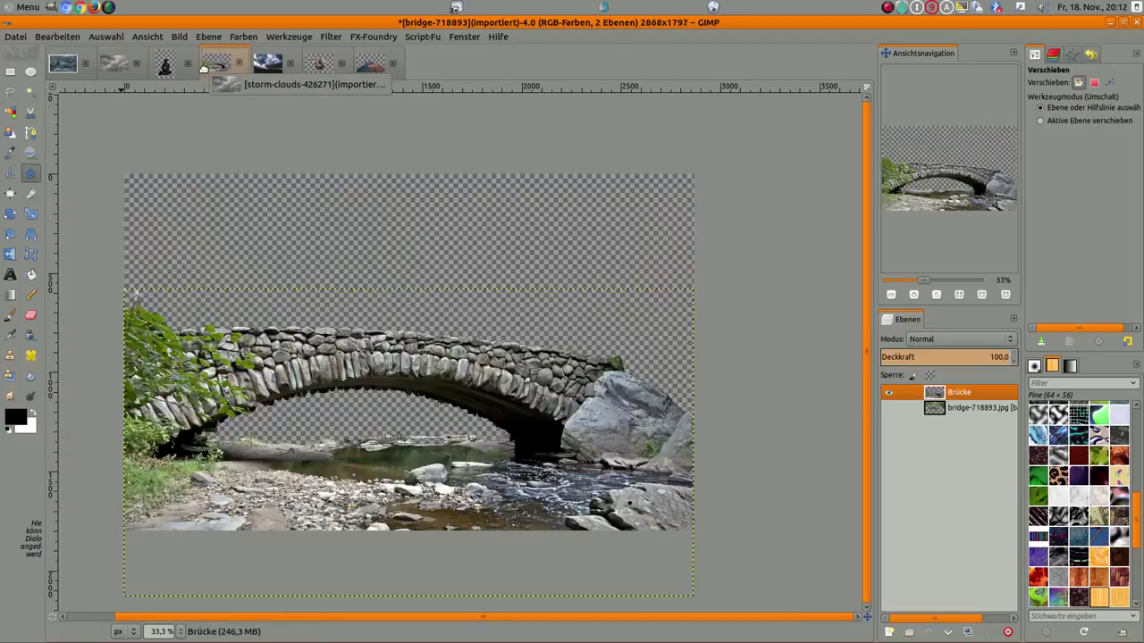
Paste the storm clouds into the bridge image as a layer beneath Brücke.
click(216, 64)
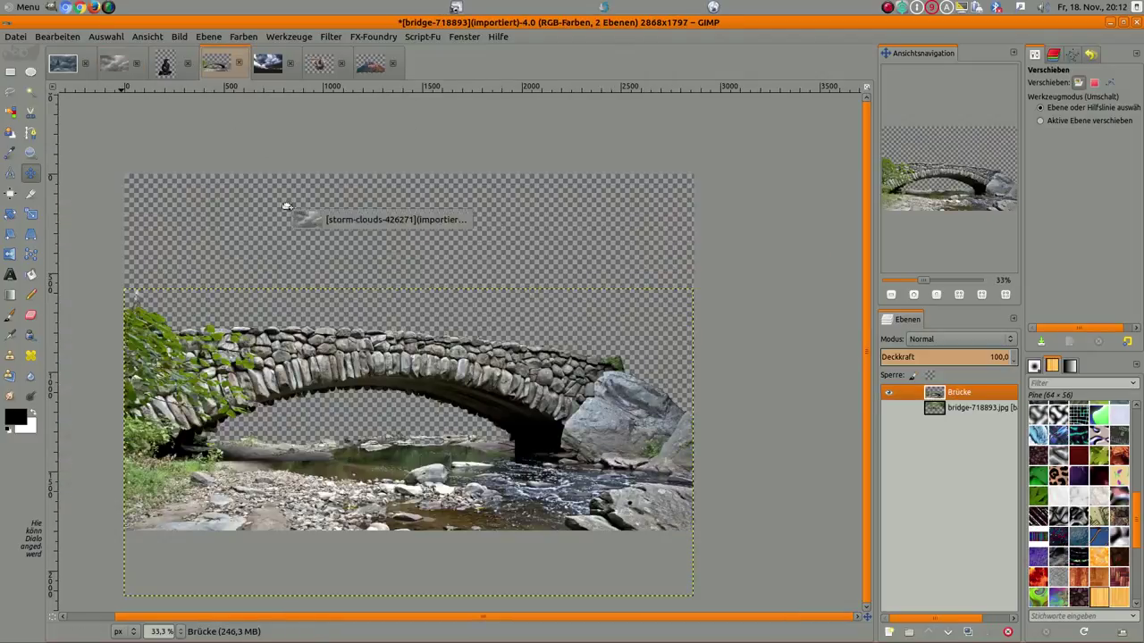
key(ctrl+v)
drag(938, 395, 938, 415)
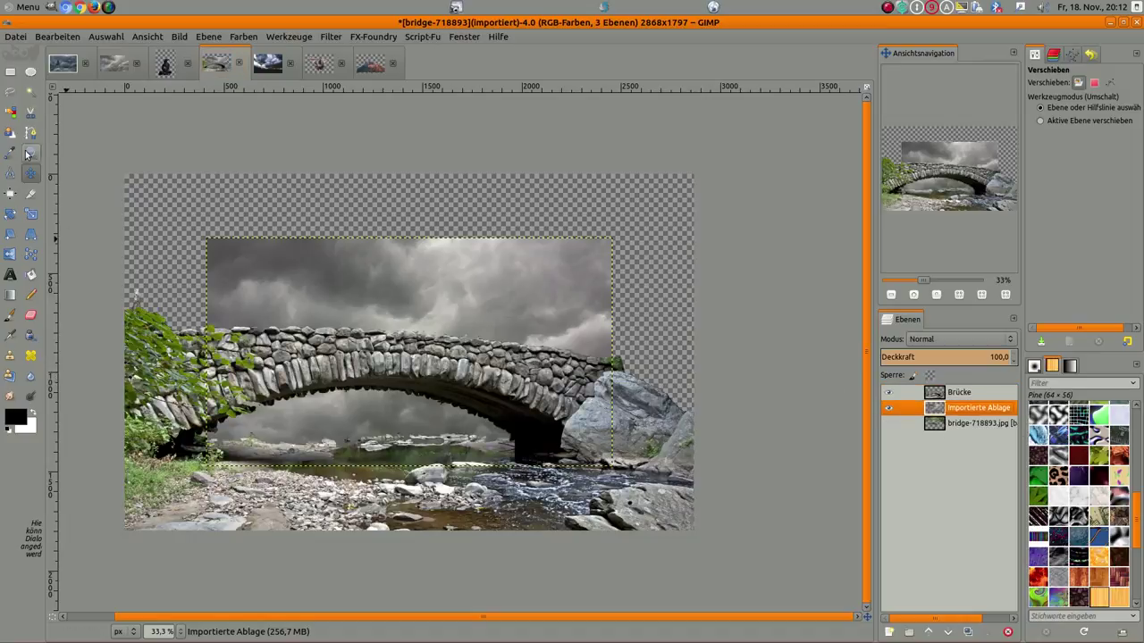
Shift the cloud layer up-left and stretch it to cover the whole canvas.
drag(318, 271, 234, 208)
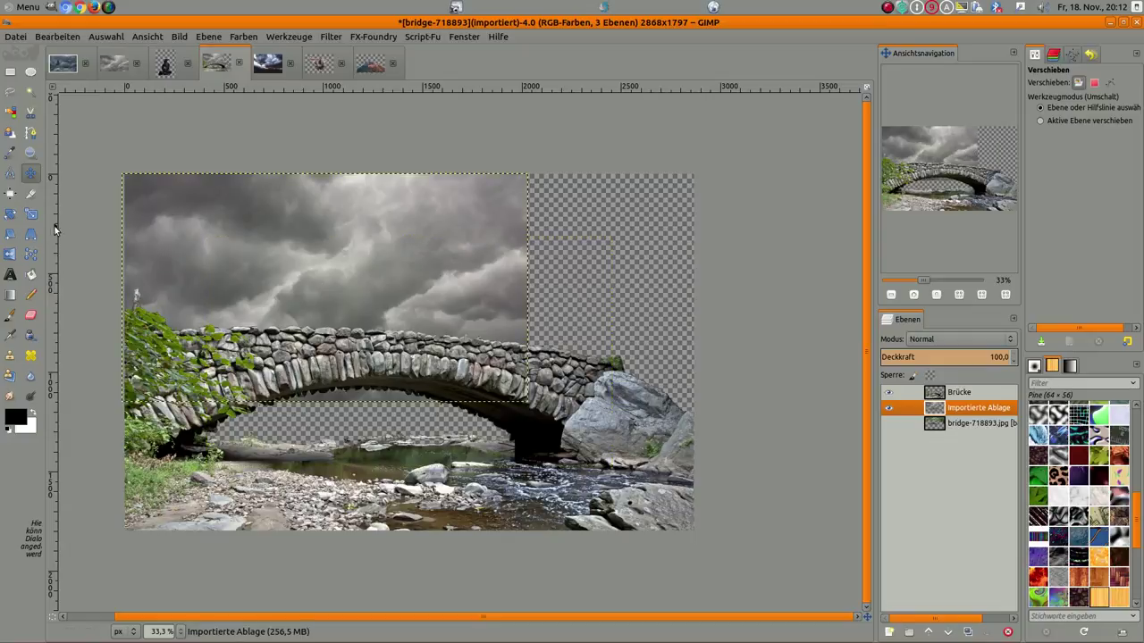
key(shift+s)
click(143, 259)
drag(539, 413, 728, 562)
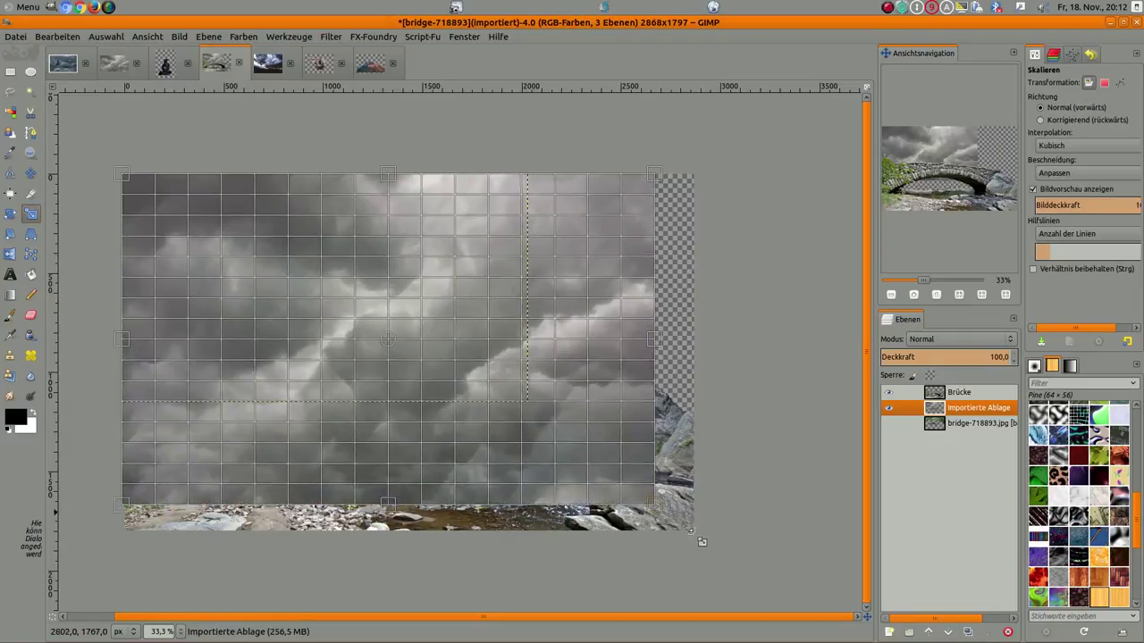
key(Return)
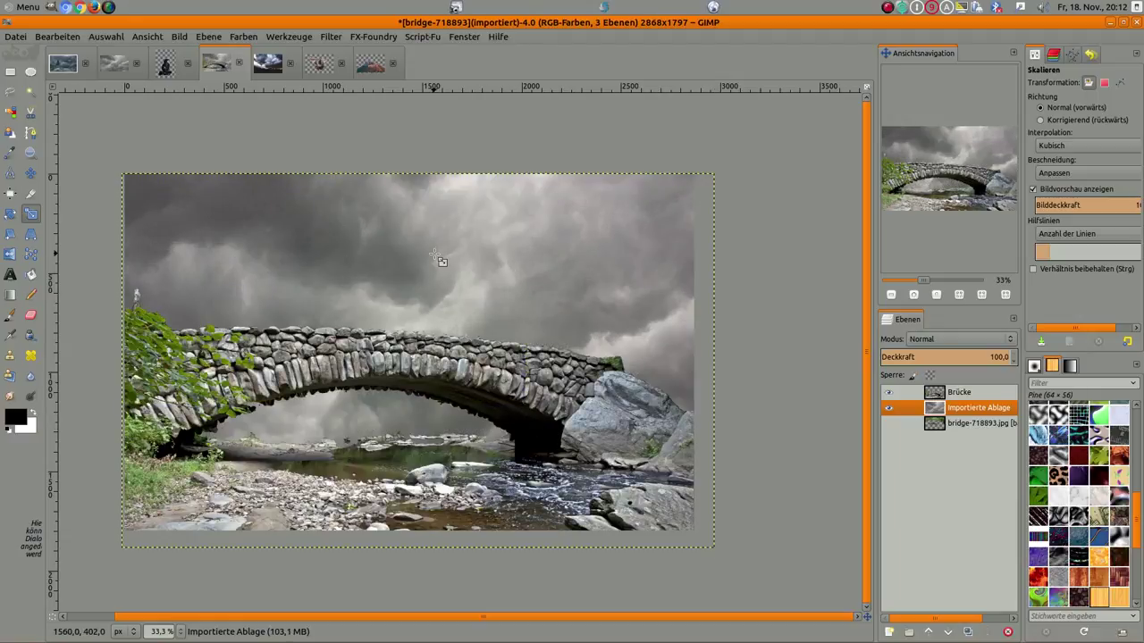
Bring the stormy clouds image into the bridge picture and resize it to fit the sky.
click(268, 64)
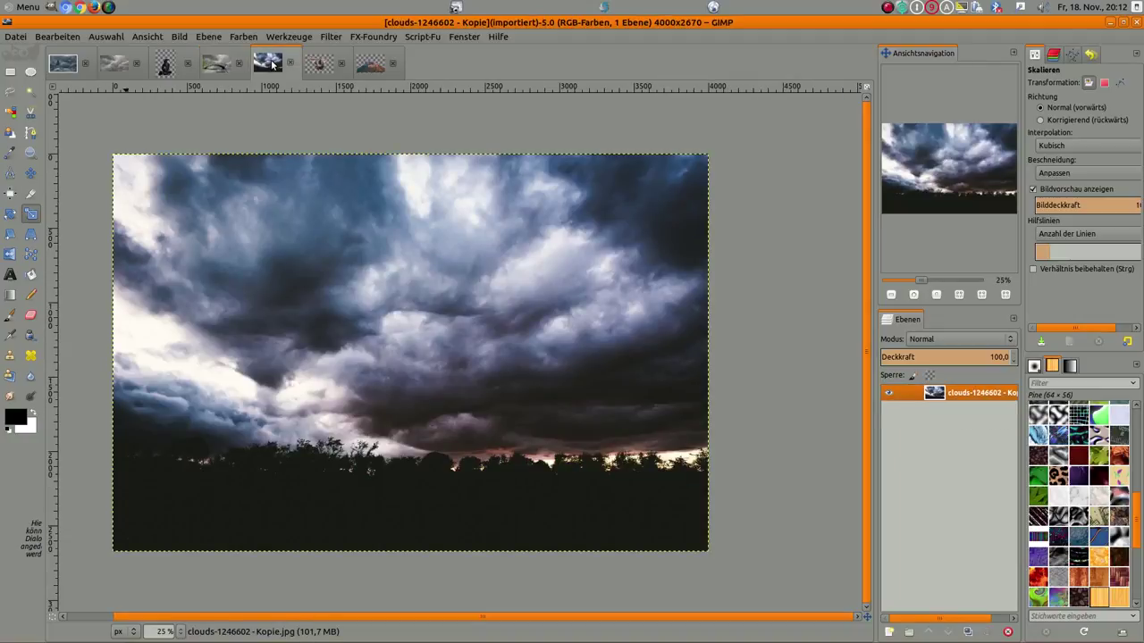
drag(273, 64, 308, 262)
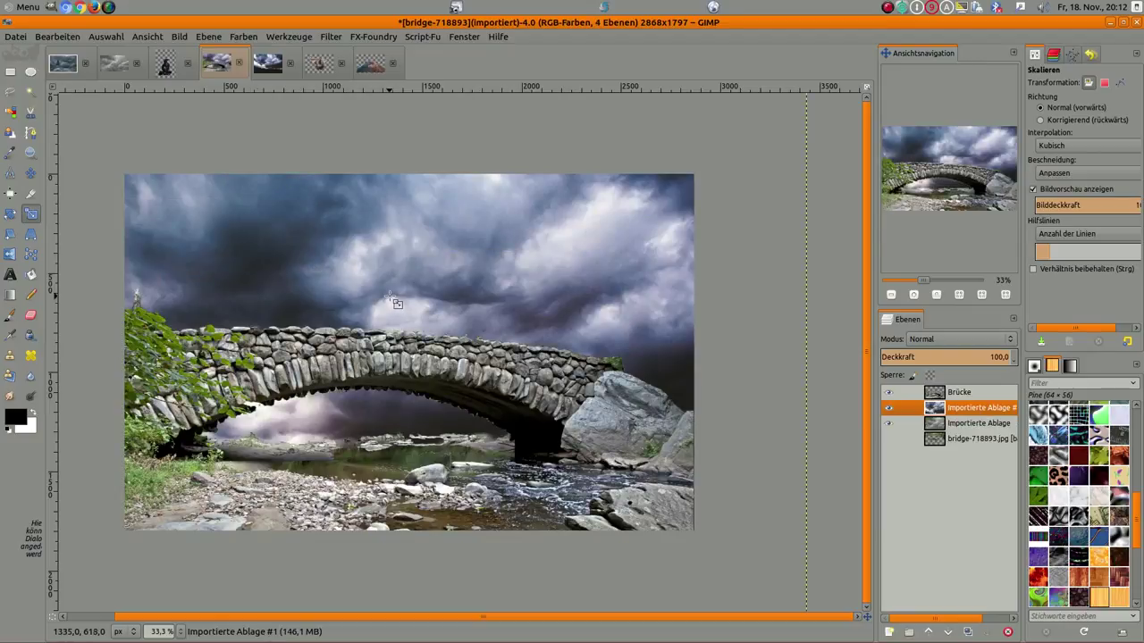
click(391, 301)
drag(394, 320, 405, 340)
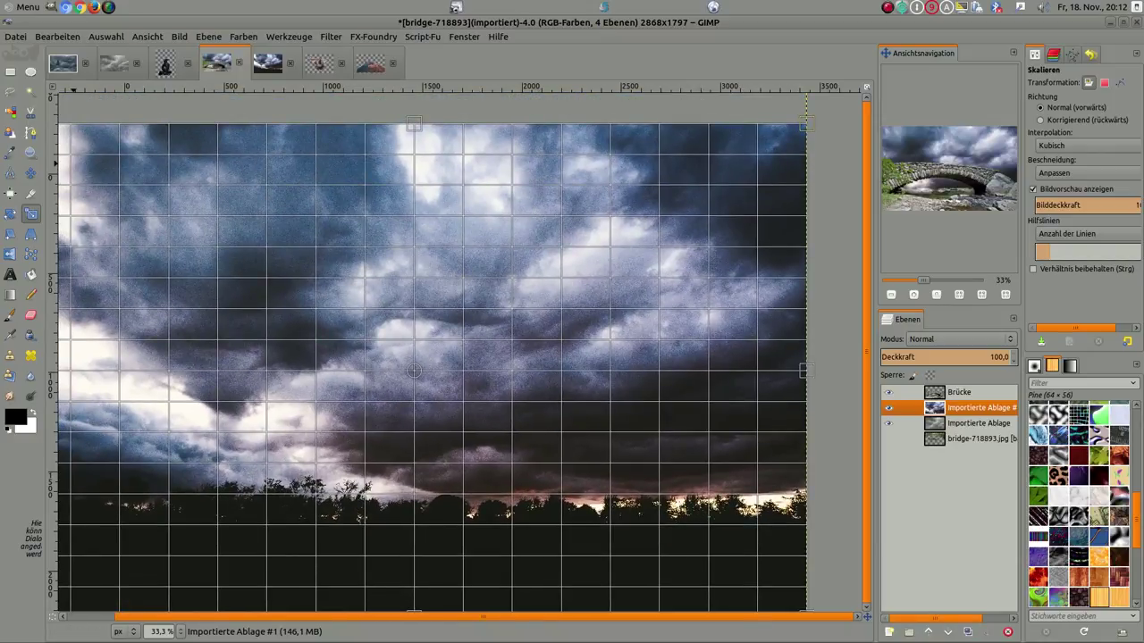
key(Return)
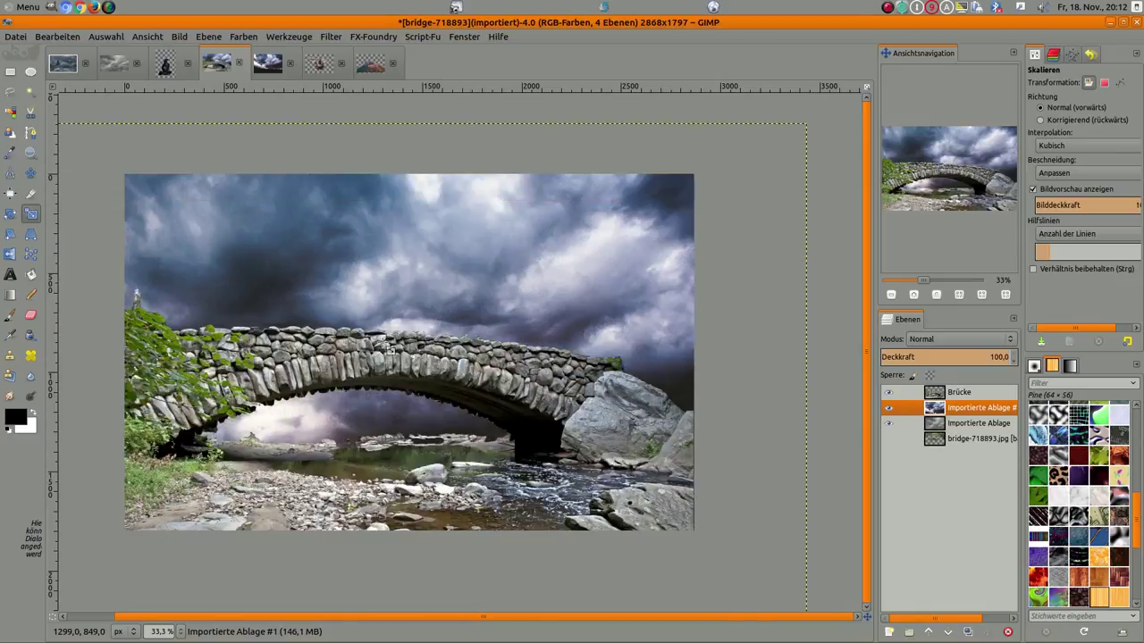
Set the stormy cloud layer to Soft Light (Weiche Kanten) blend mode.
right_click(970, 410)
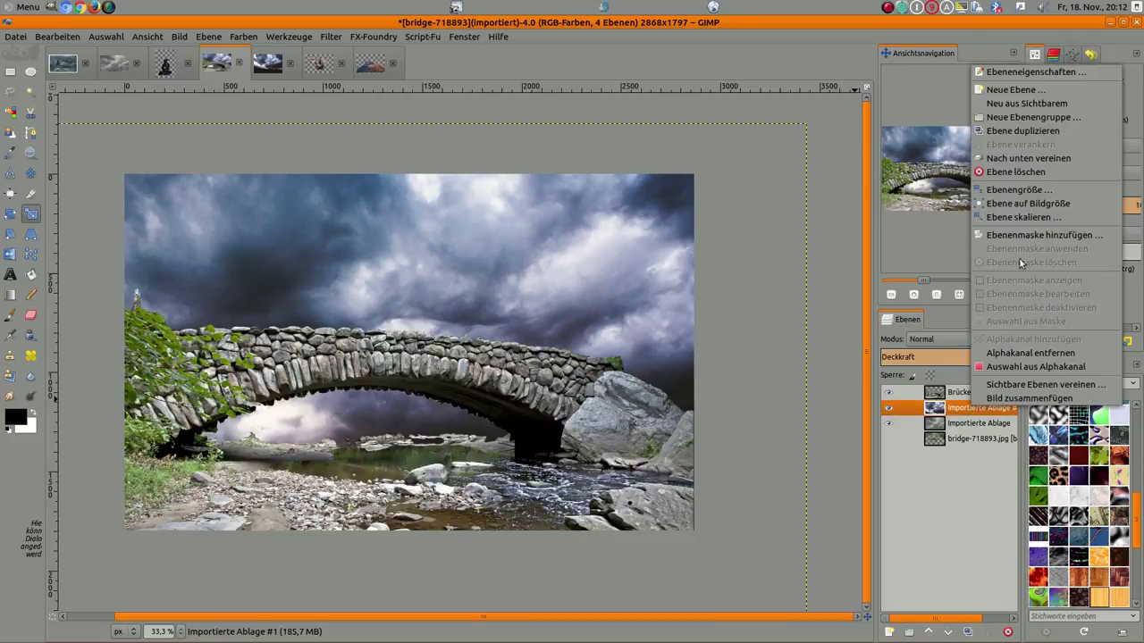
click(967, 464)
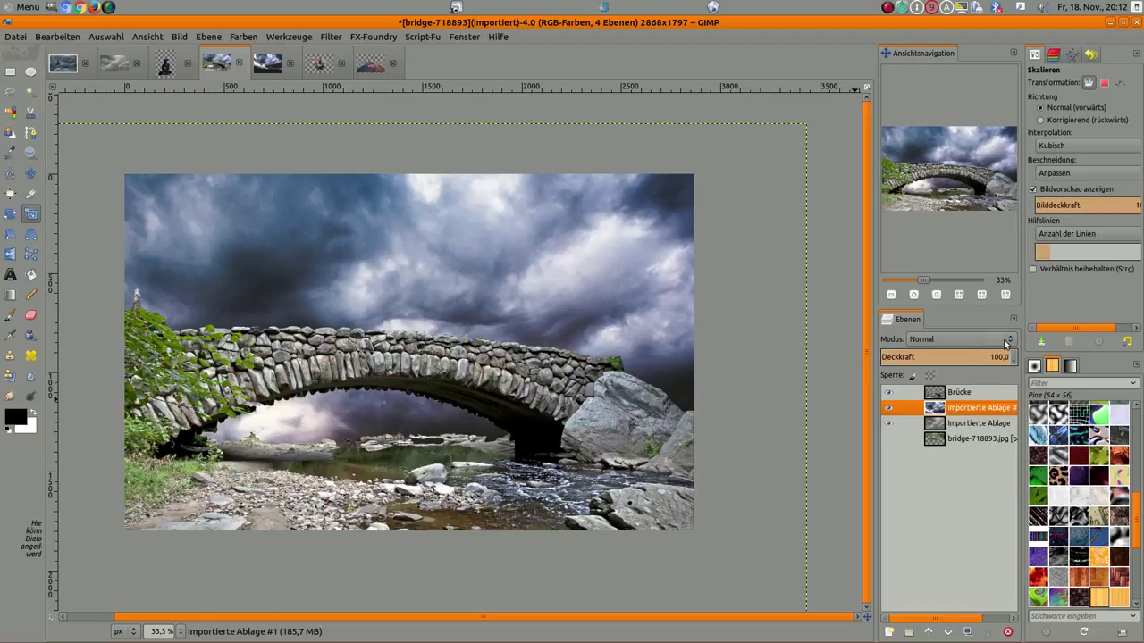
click(1010, 342)
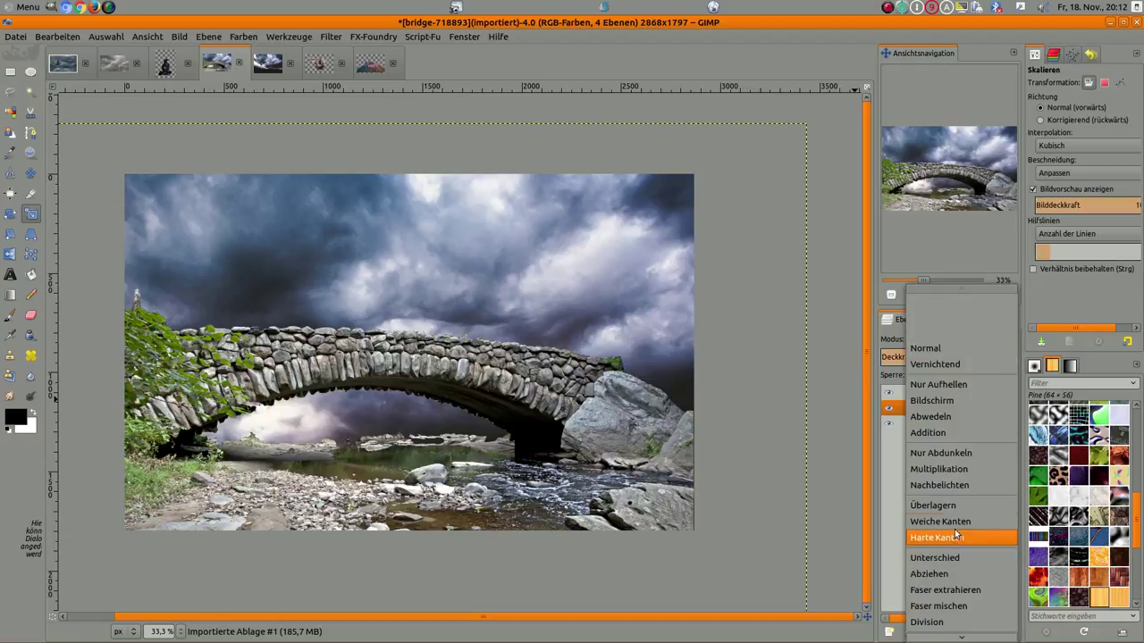
click(957, 525)
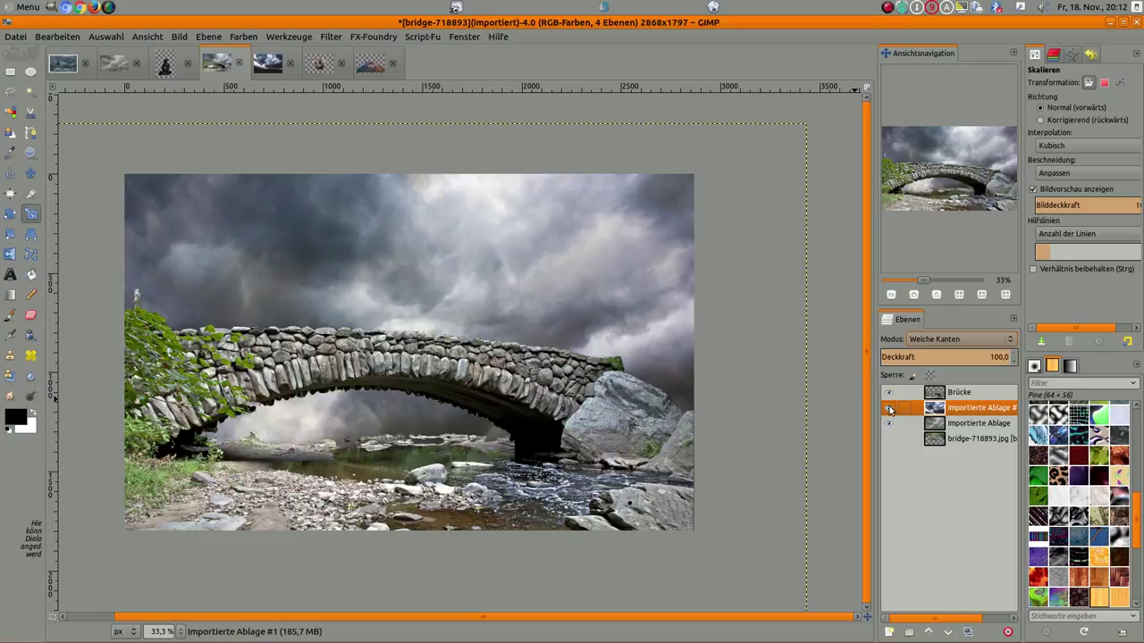
click(888, 407)
click(888, 408)
click(888, 407)
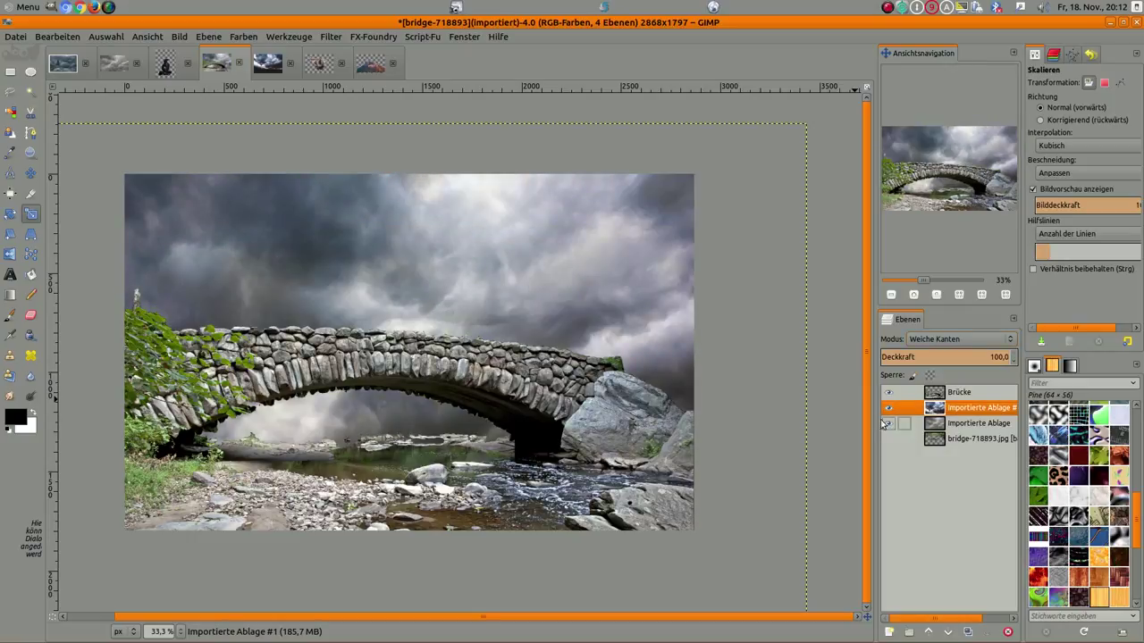
Merge the stormy clouds down into the cloud layer and name it 'Wolken'.
right_click(971, 412)
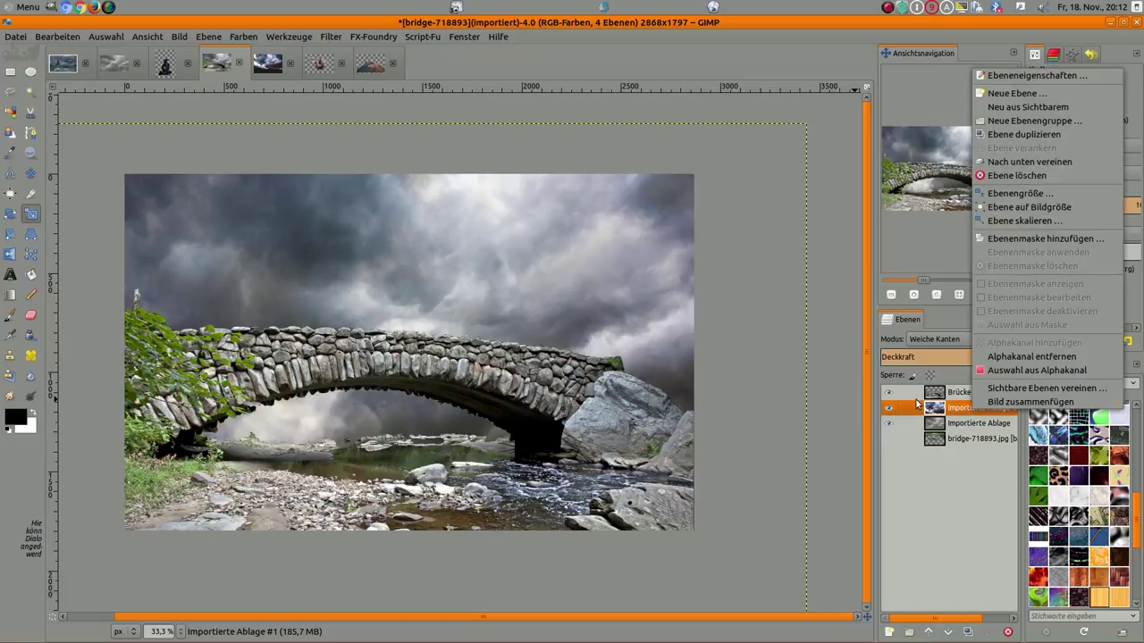
click(1051, 162)
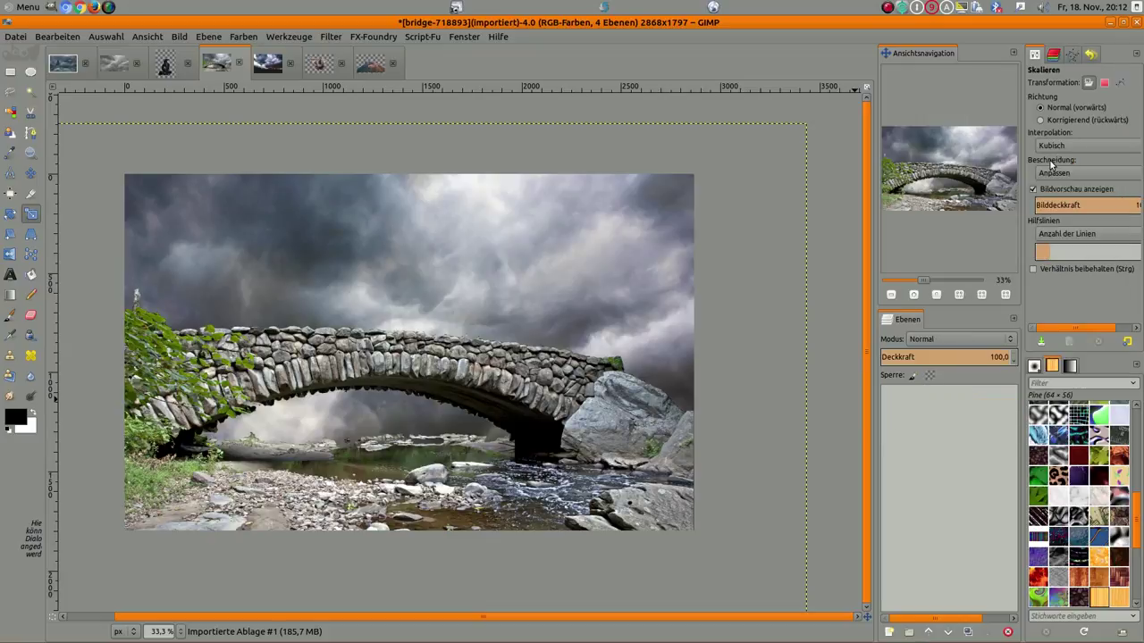
double_click(972, 409)
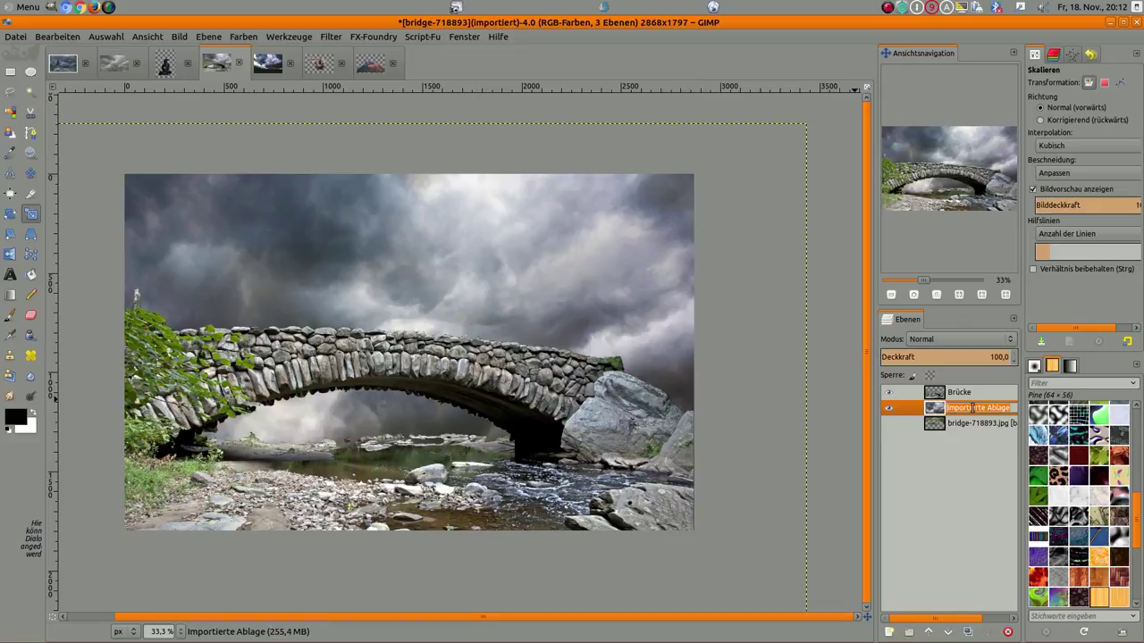
text(Wolken)
key(Return)
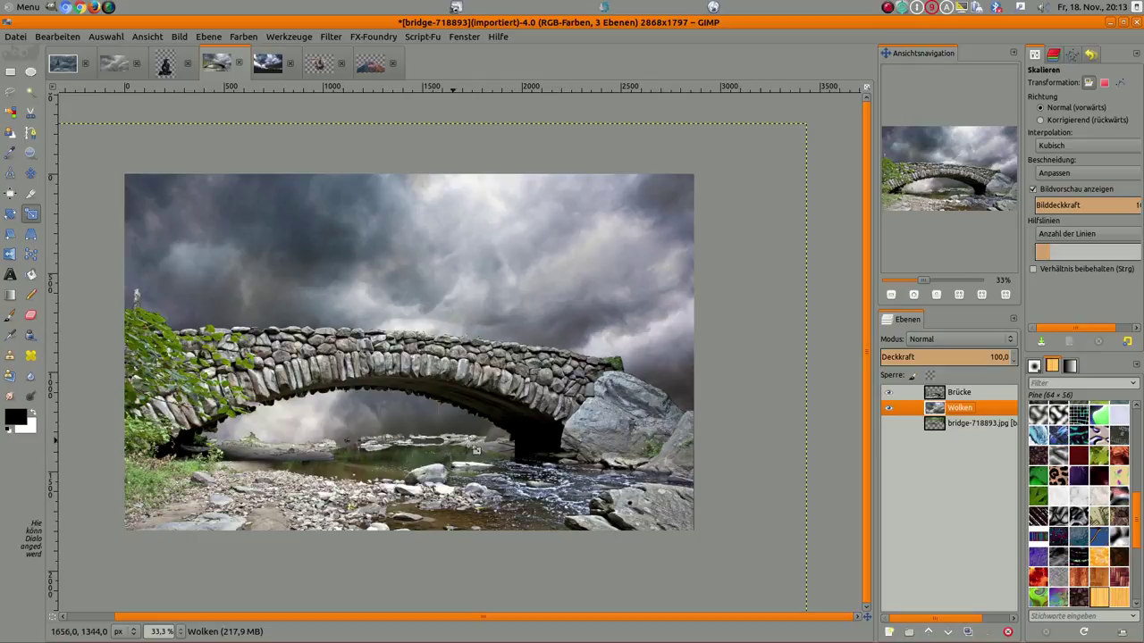
click(961, 395)
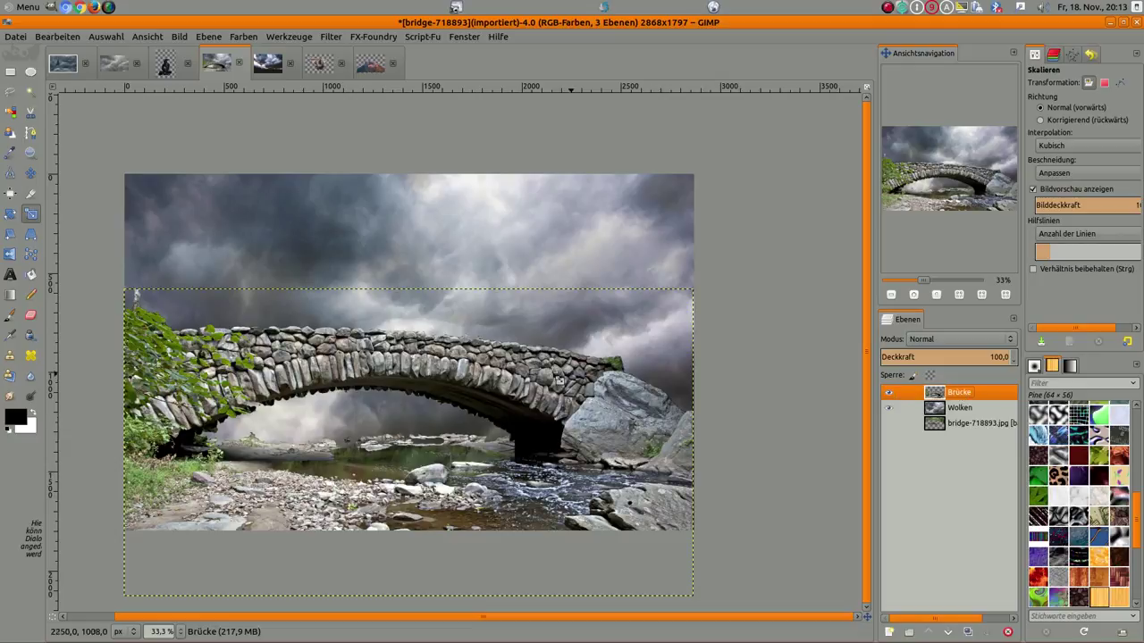
With a ~345 px '2. Hardness 025' eraser at lowered opacity, fade the area under the arch.
click(30, 314)
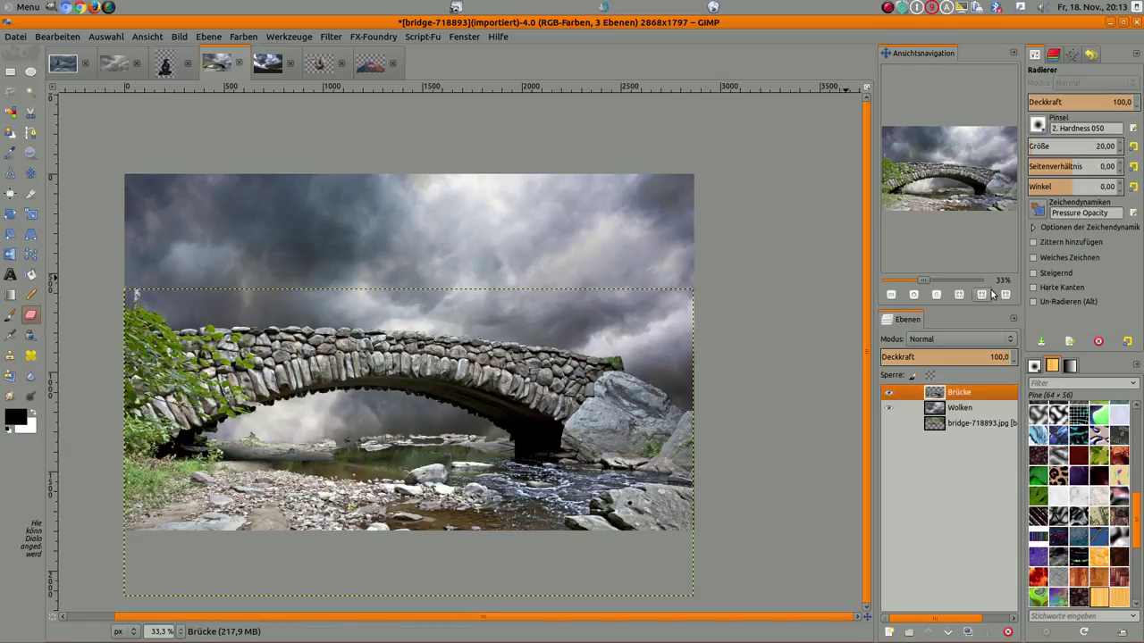
click(1038, 126)
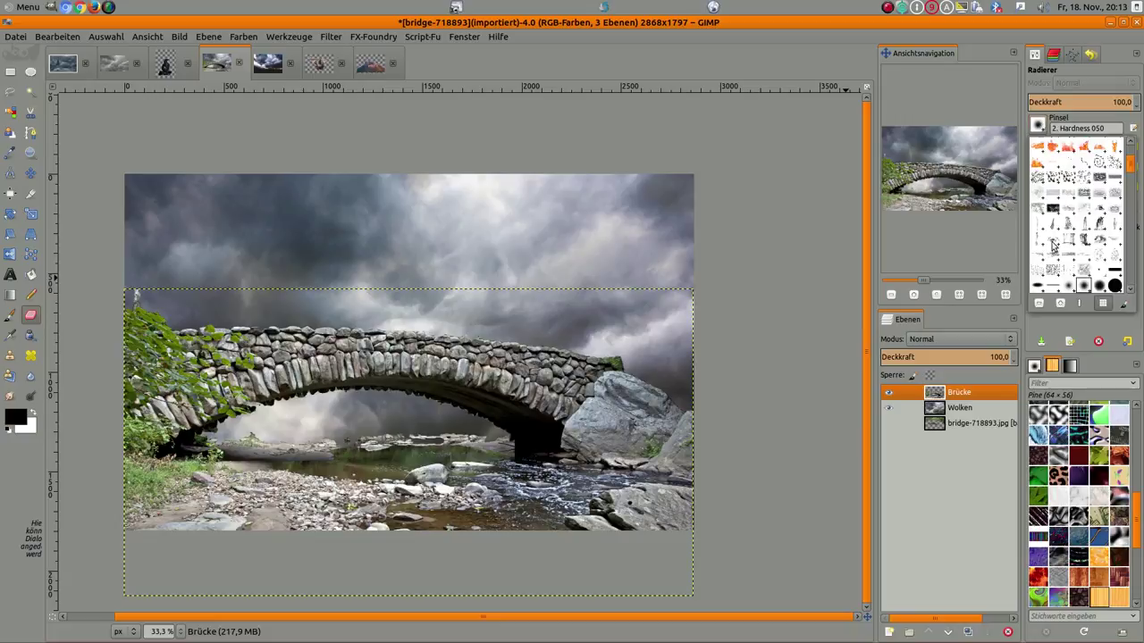
click(1066, 285)
click(1099, 102)
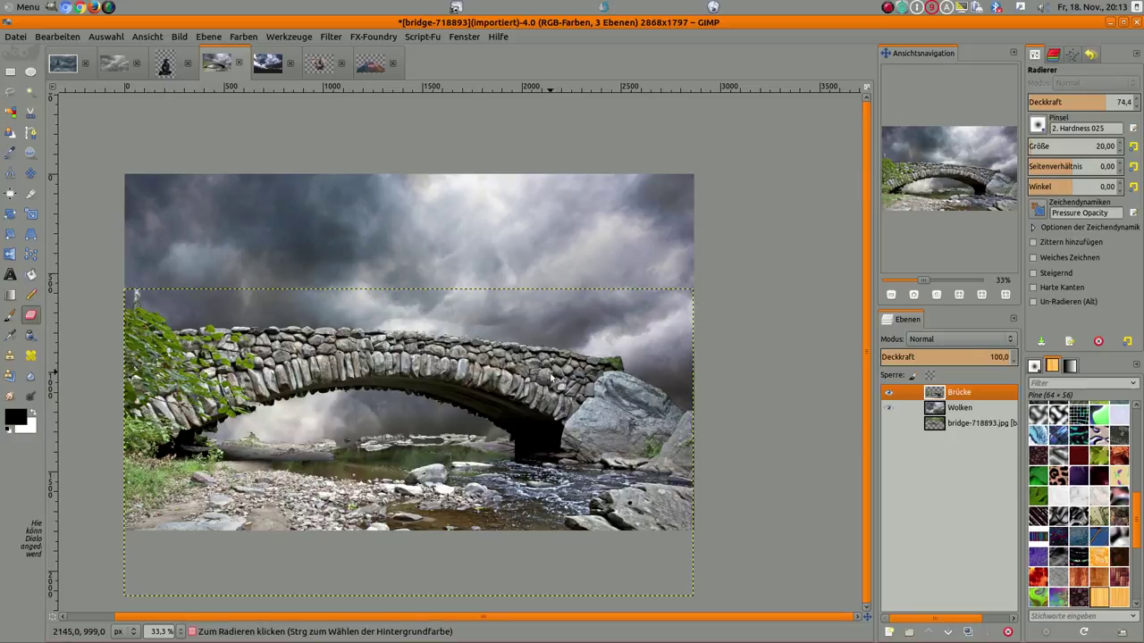
click(1058, 146)
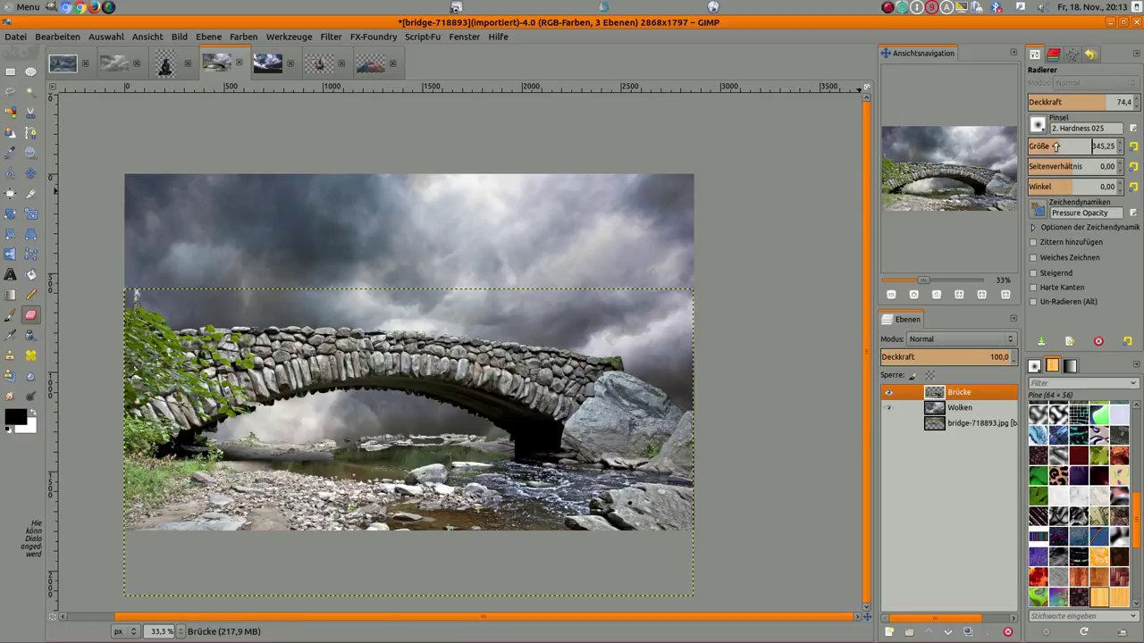
mouse_move(359, 445)
mouse_down()
mouse_move(286, 447)
mouse_move(463, 446)
mouse_move(249, 458)
mouse_move(294, 472)
mouse_move(536, 451)
mouse_move(304, 491)
mouse_move(215, 487)
mouse_move(161, 467)
mouse_move(201, 487)
mouse_up()
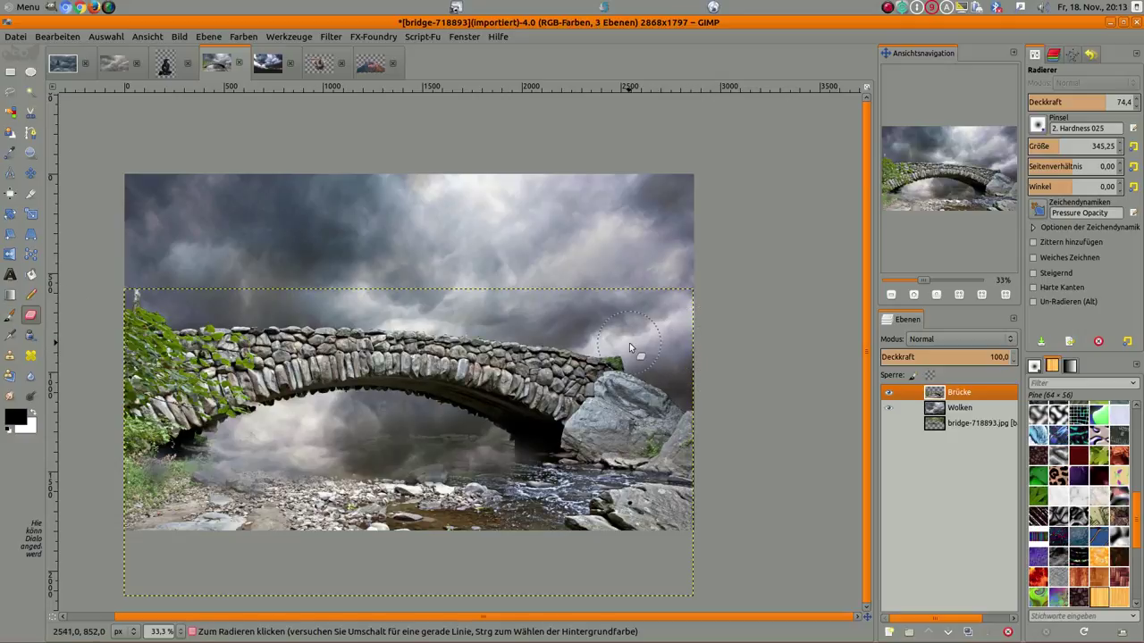
ctrl+scroll(725, 363, up, 2)
ctrl+scroll(638, 355, up, 1)
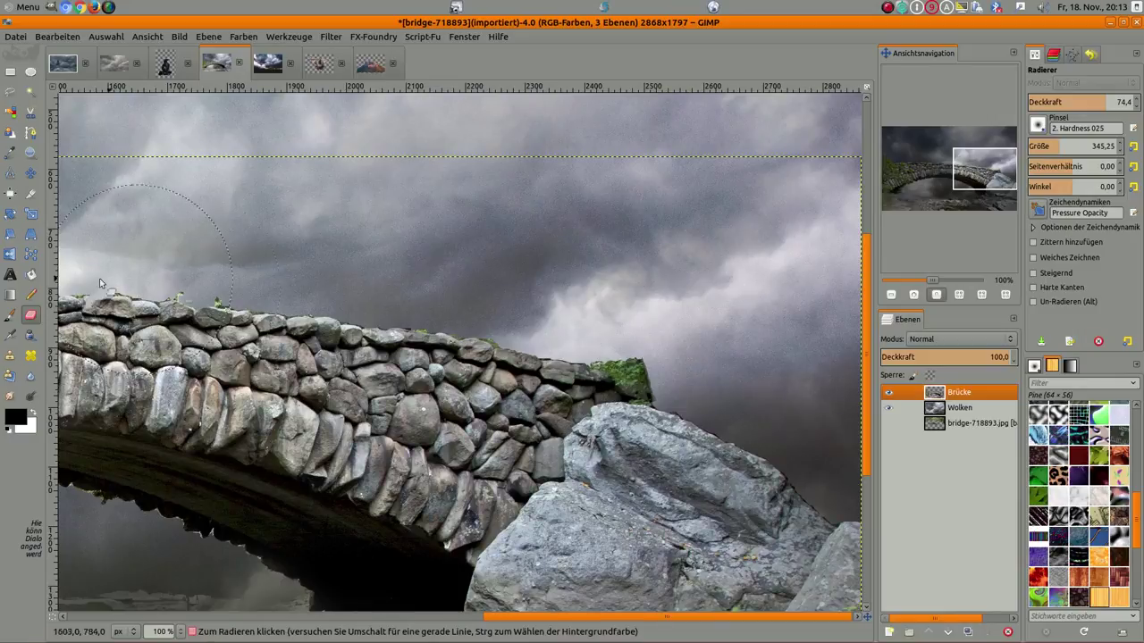
At 100% opacity and 176/116 px sizes, erase the moss at the right end and the bridge's top edge.
click(1064, 103)
drag(1078, 107, 1140, 103)
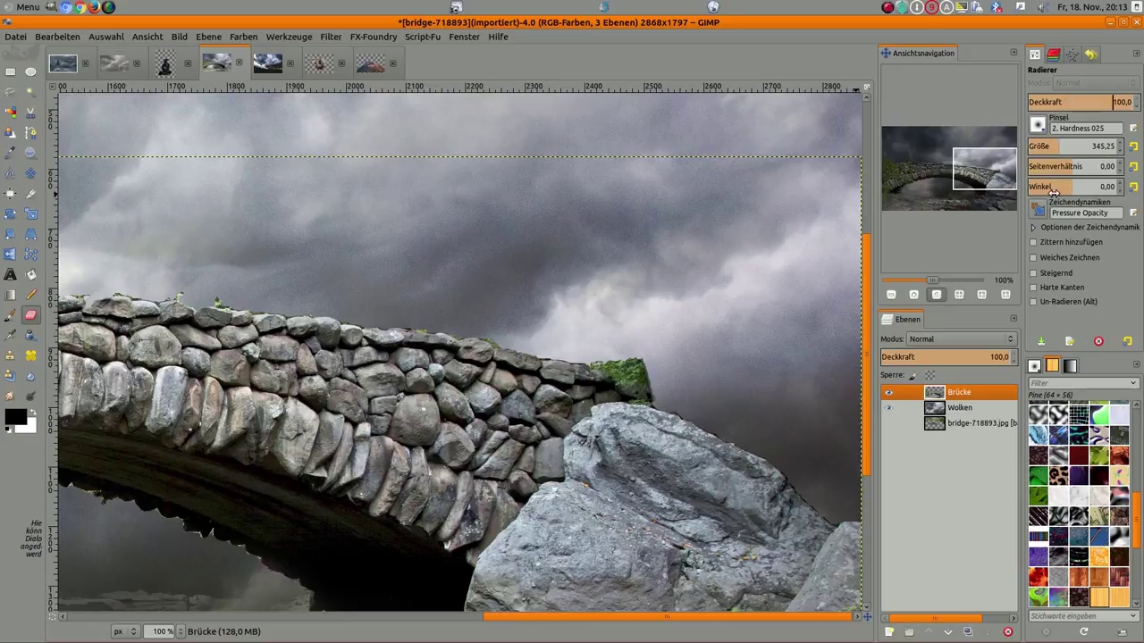
click(1041, 147)
mouse_move(651, 335)
mouse_down()
mouse_move(663, 363)
mouse_move(602, 332)
mouse_move(677, 378)
mouse_move(624, 340)
mouse_up()
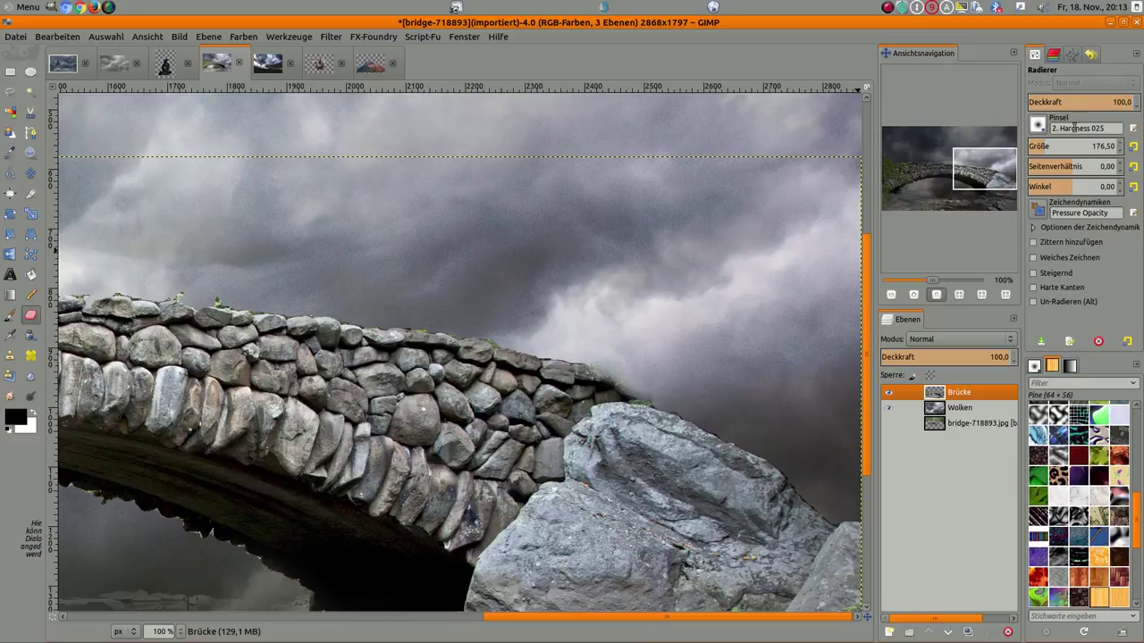
click(1037, 146)
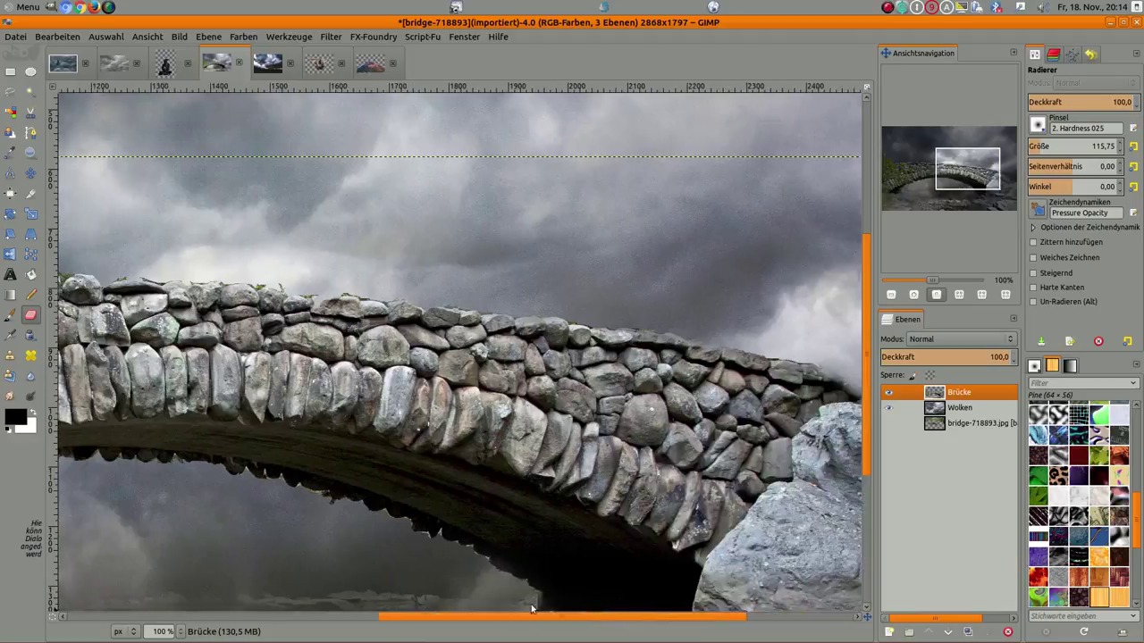
drag(647, 617, 483, 594)
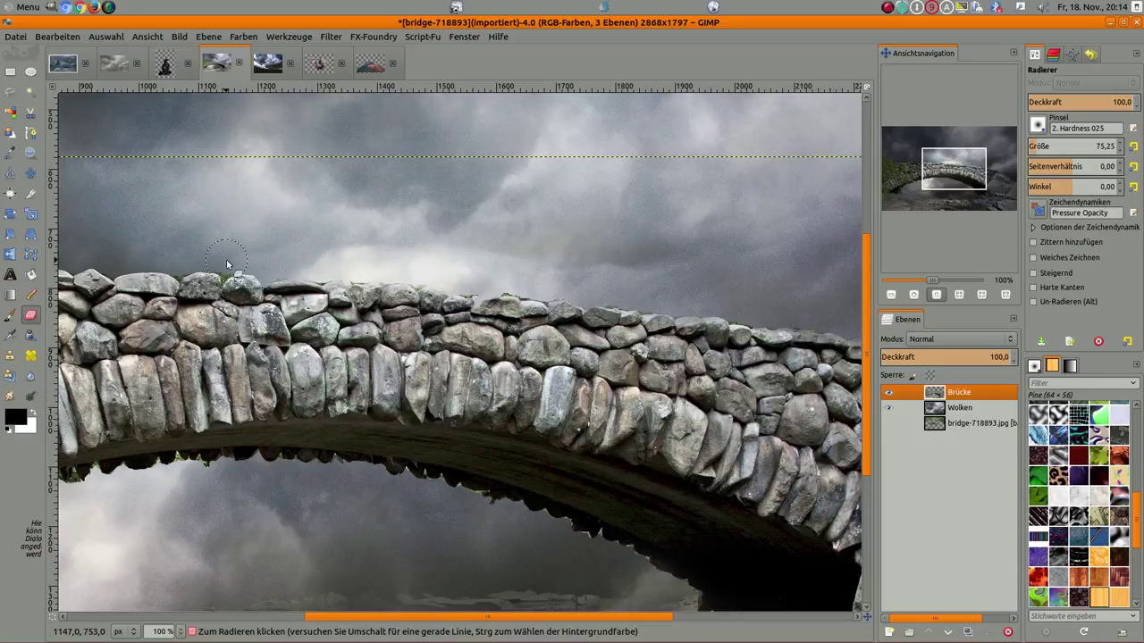
drag(268, 282, 804, 323)
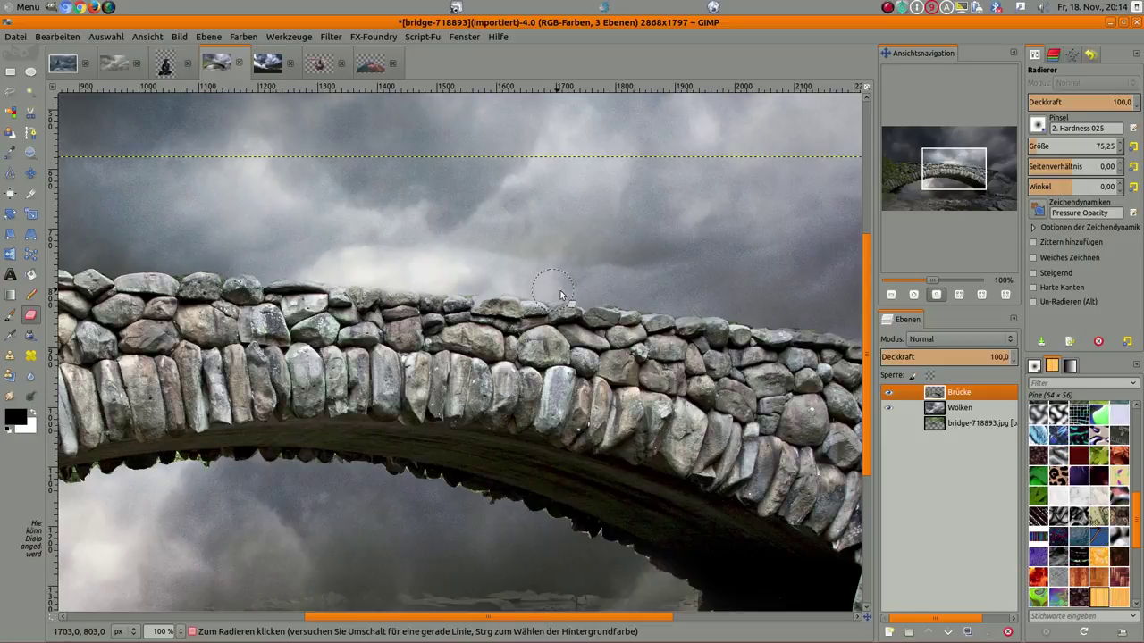
mouse_move(614, 617)
mouse_down()
mouse_move(419, 610)
mouse_move(793, 616)
mouse_up()
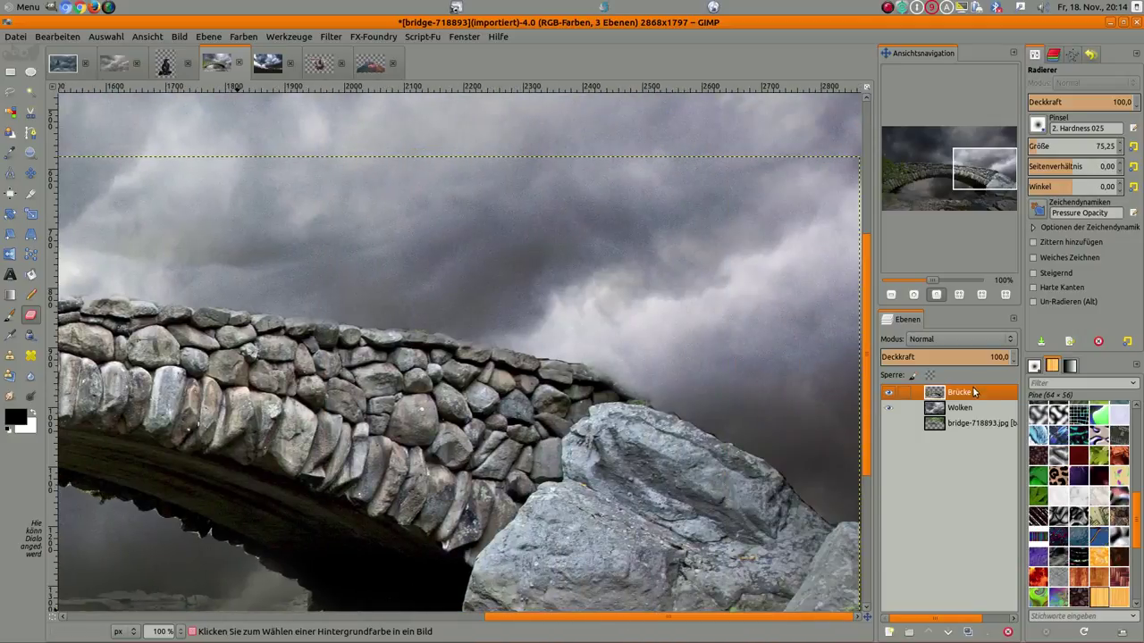
key(minus)
key(minus)
key(minus)
key(minus)
key(plus)
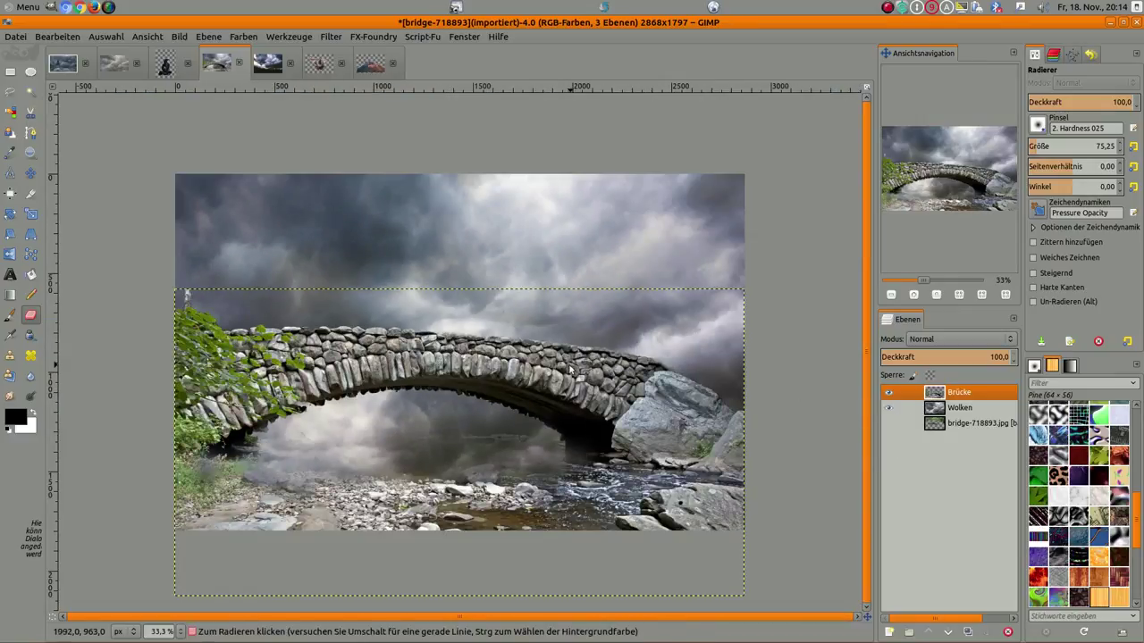
Darken the Wolken layer with a lowered Curves adjustment.
click(945, 410)
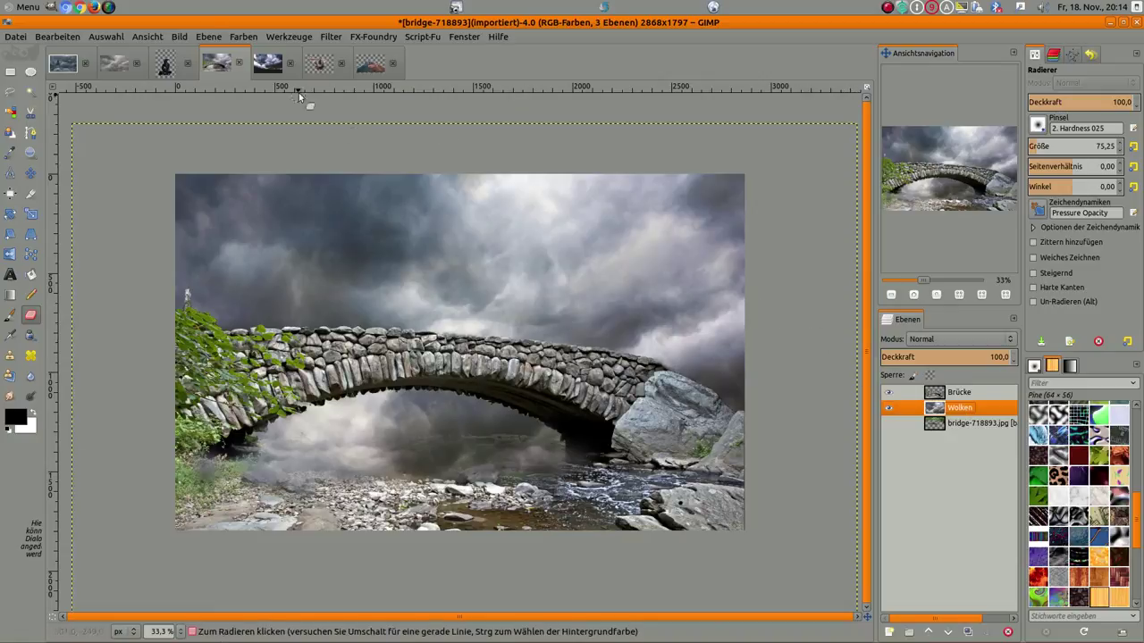
click(243, 37)
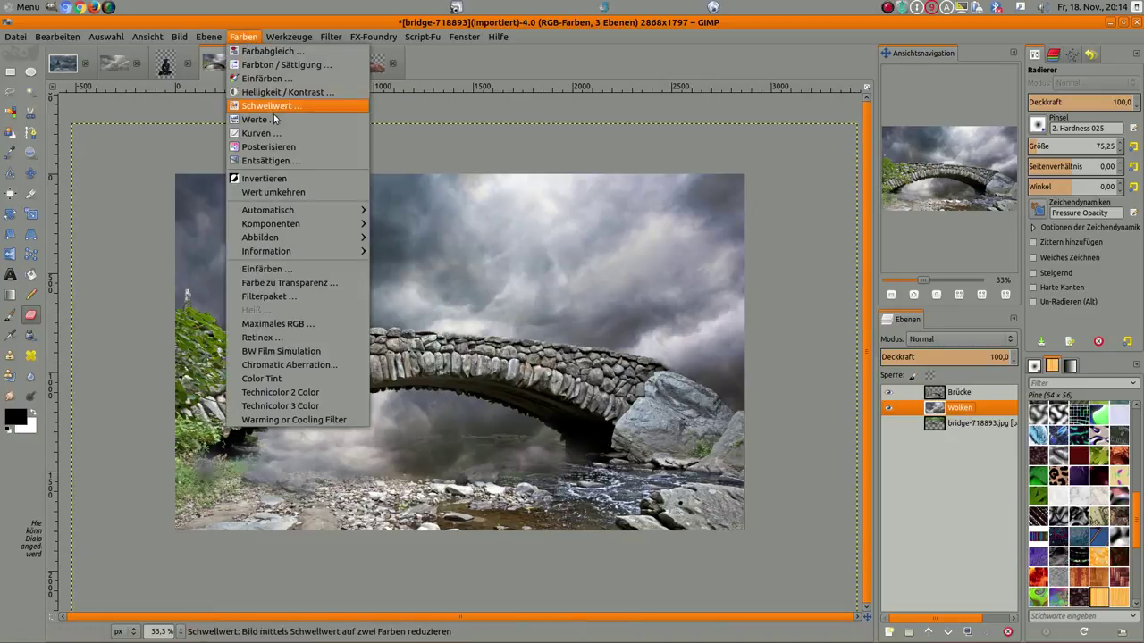
click(272, 136)
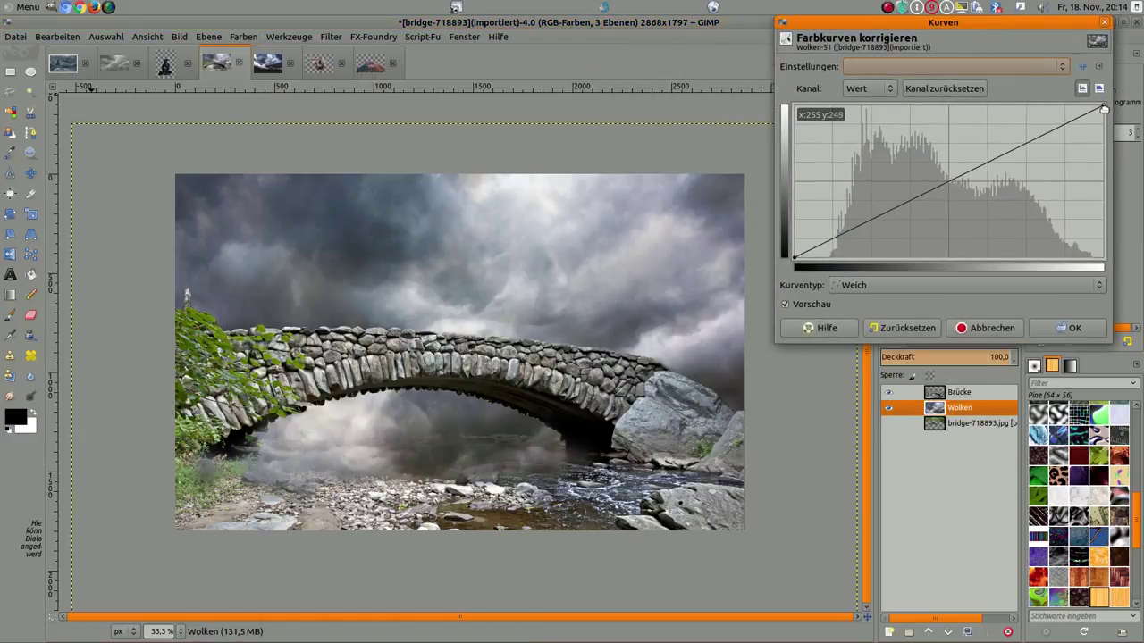
drag(1105, 107, 1103, 144)
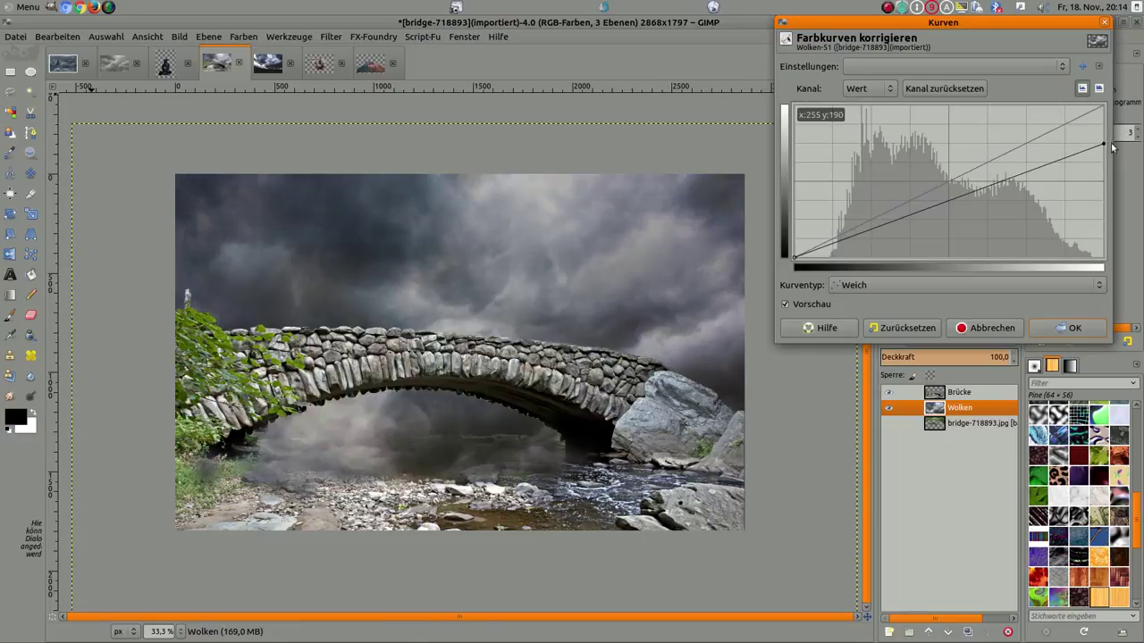
drag(940, 207, 944, 217)
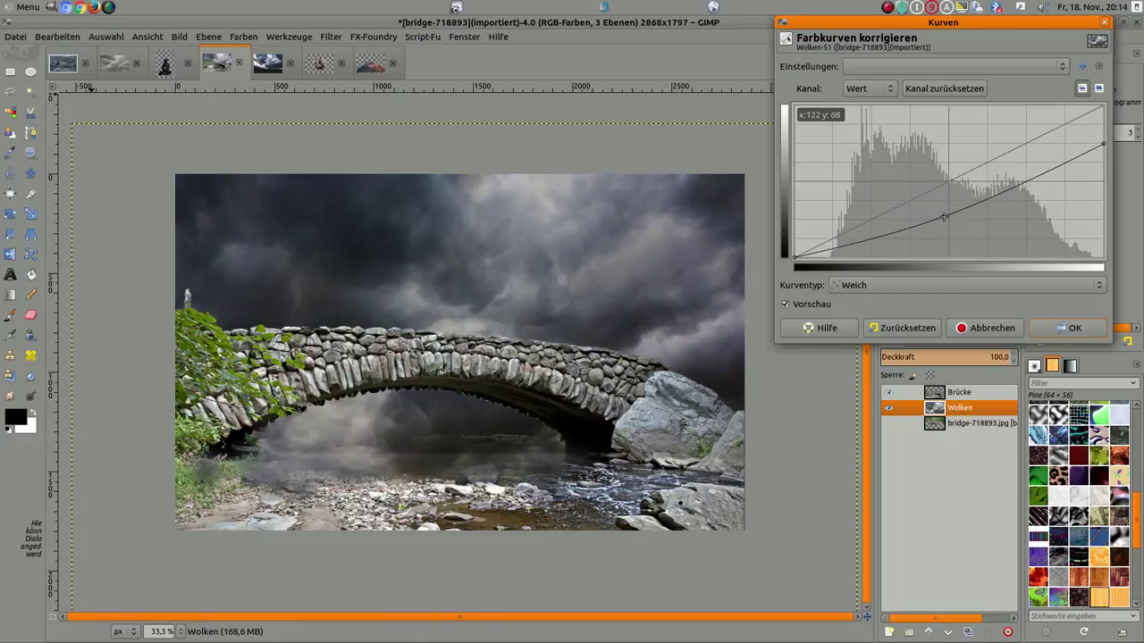
click(1069, 327)
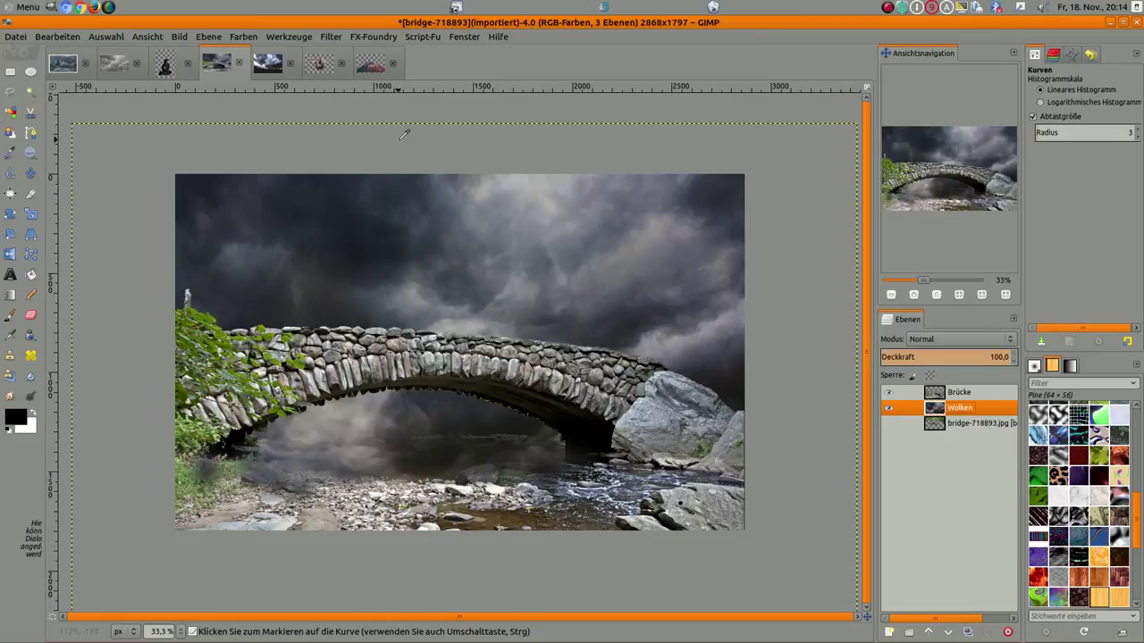
Set the clouds' saturation to -59 and lightness to 12 in Hue-Saturation.
click(243, 36)
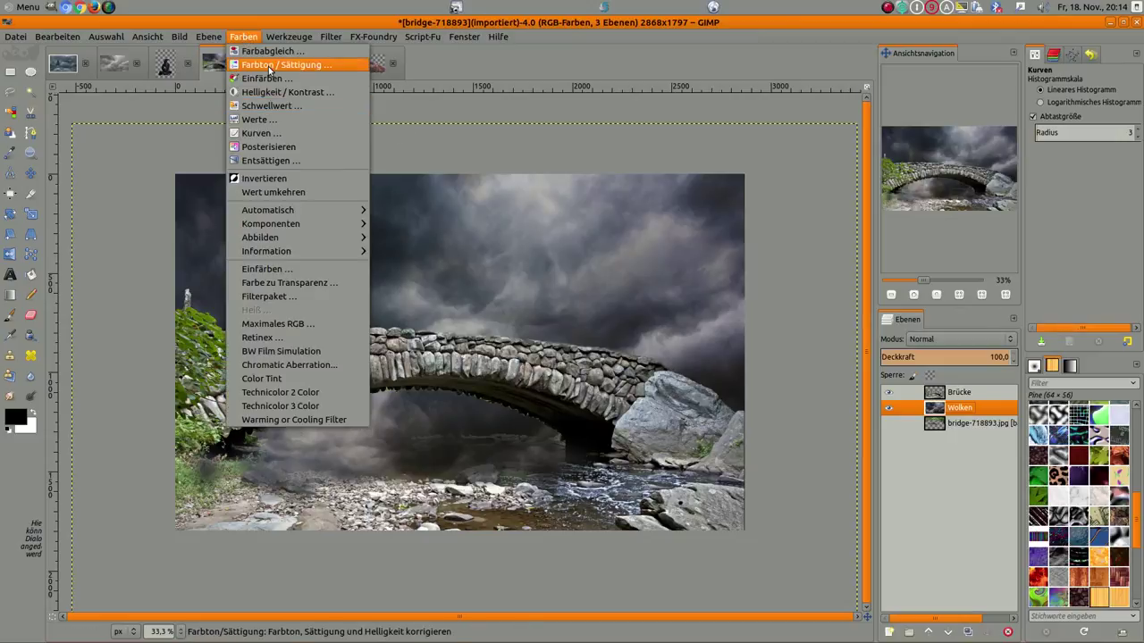
click(269, 65)
drag(645, 83, 913, 37)
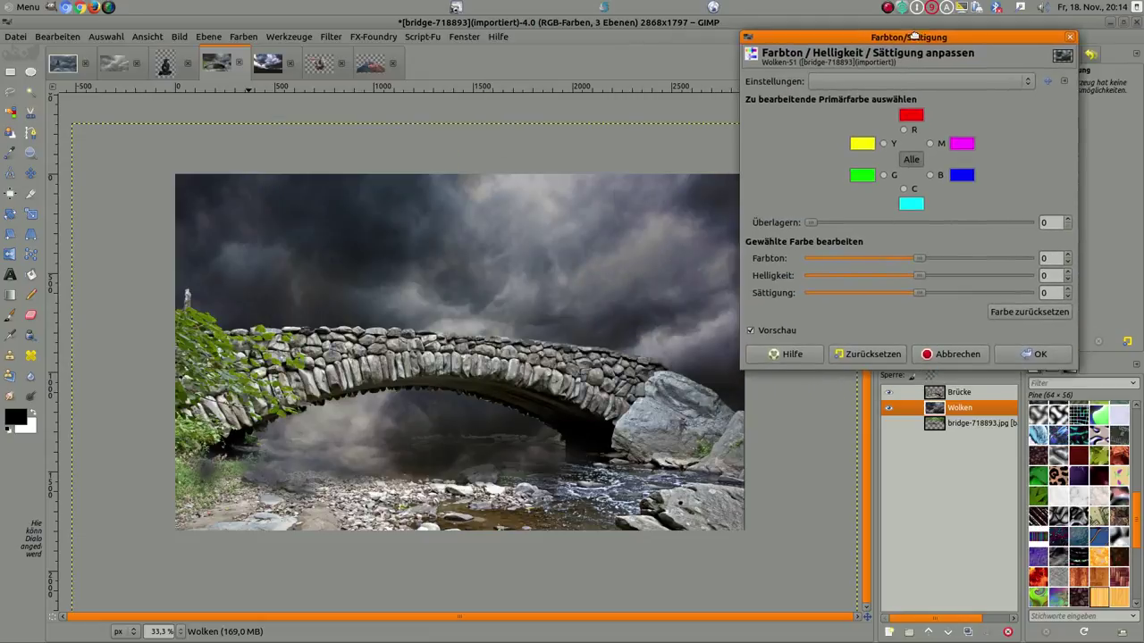
drag(919, 295, 849, 295)
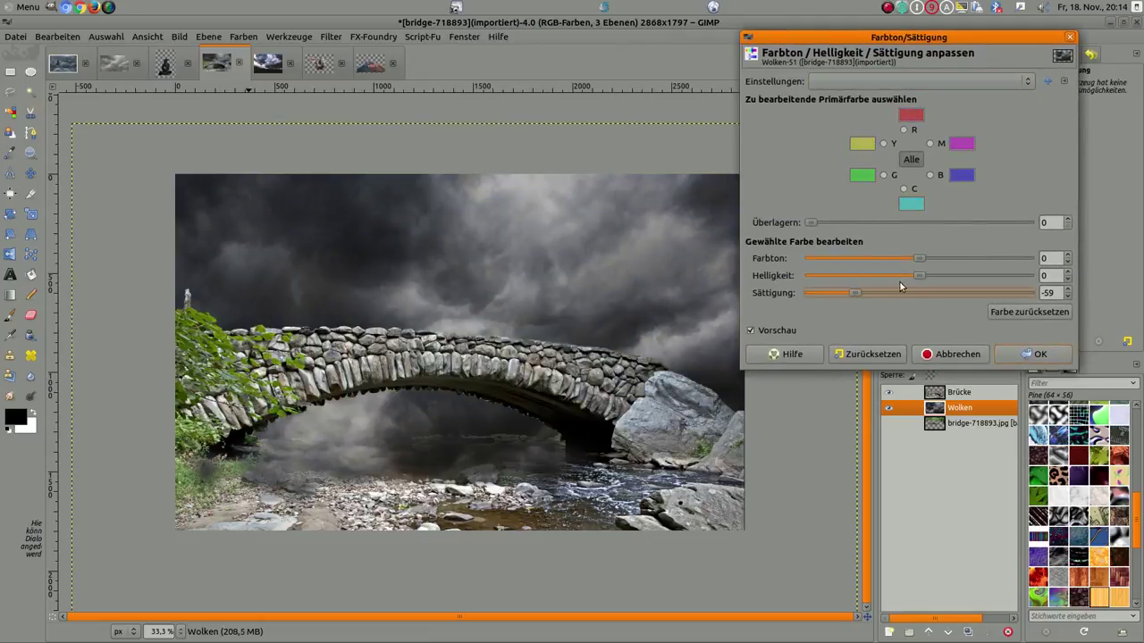
mouse_move(920, 276)
mouse_down()
mouse_move(905, 275)
mouse_move(924, 275)
mouse_up()
drag(925, 272, 926, 277)
click(1027, 357)
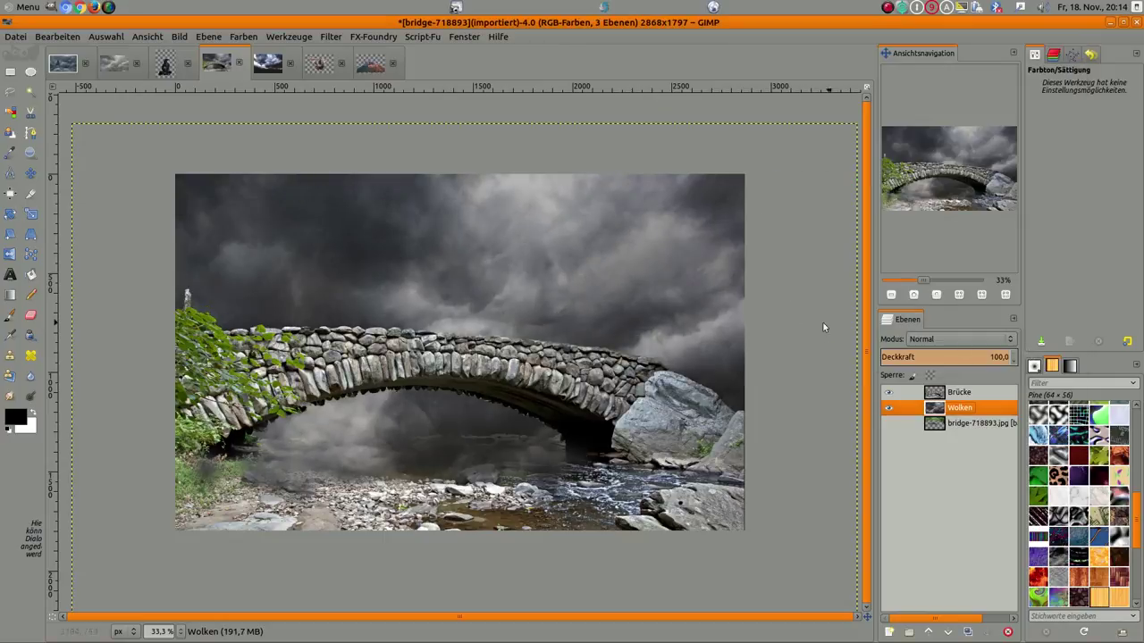
Shift the clouds' midtones toward yellow with Yellow/Blue -12 in Color Balance.
click(244, 38)
click(259, 52)
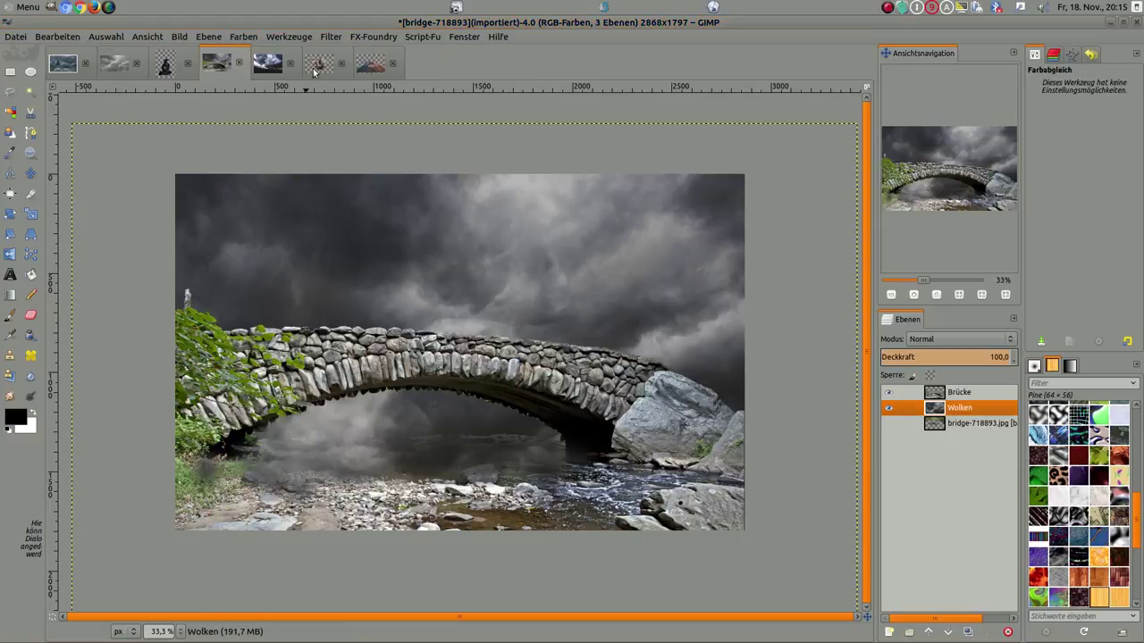
mouse_move(390, 87)
mouse_down()
mouse_move(861, 66)
mouse_move(994, 11)
mouse_up()
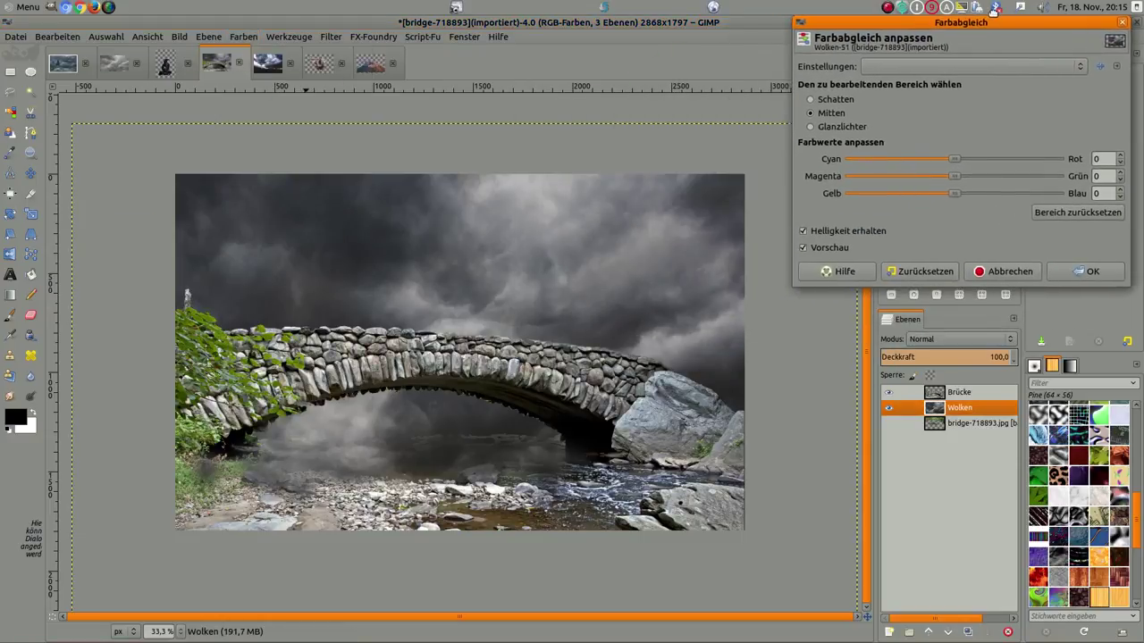
drag(959, 190, 943, 191)
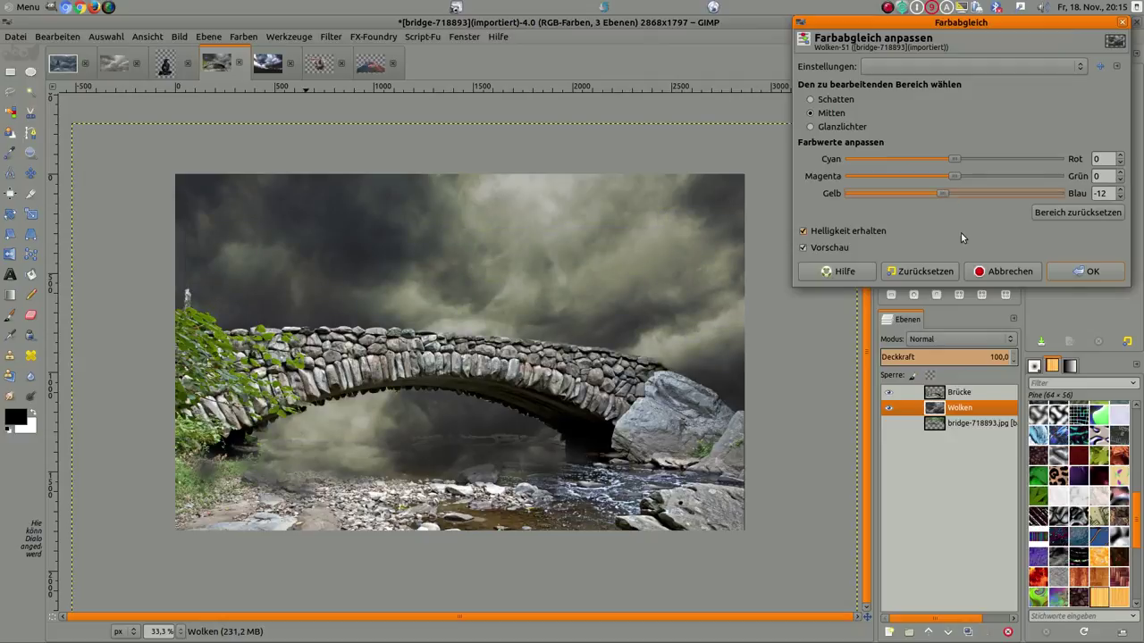
click(1085, 269)
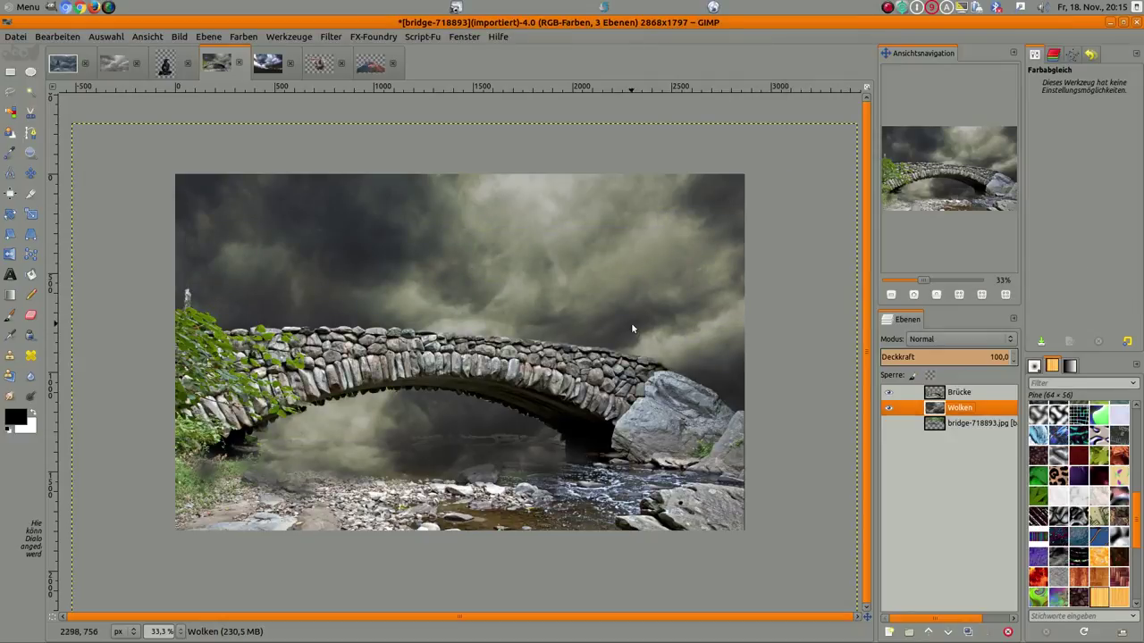
click(955, 392)
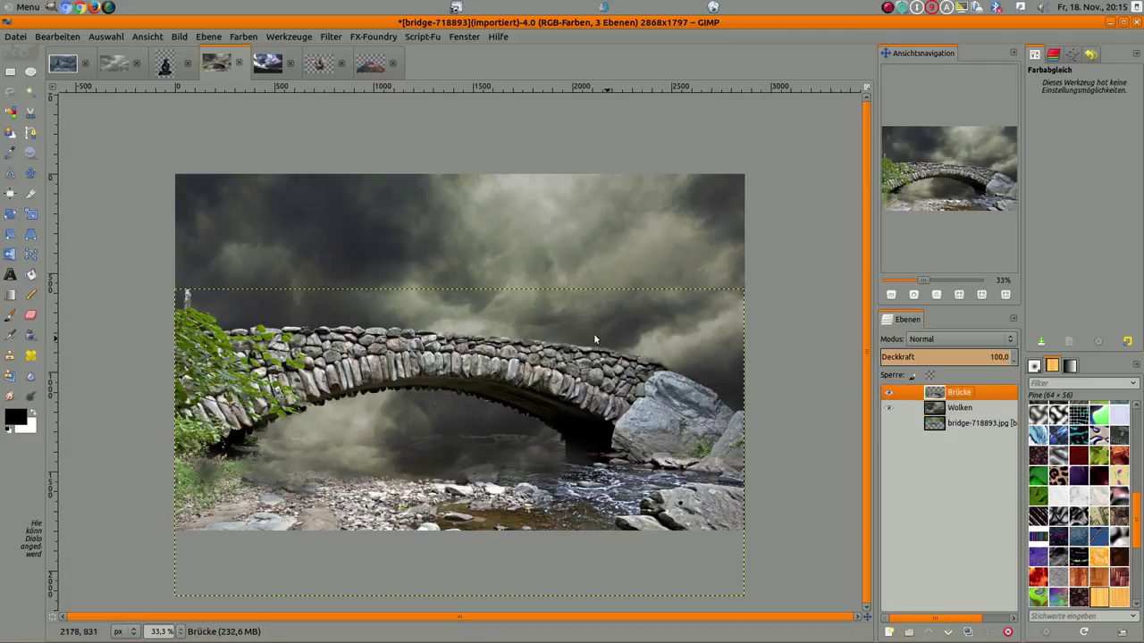
Darken the Brücke layer with a multi-point lowered Curves adjustment.
click(243, 37)
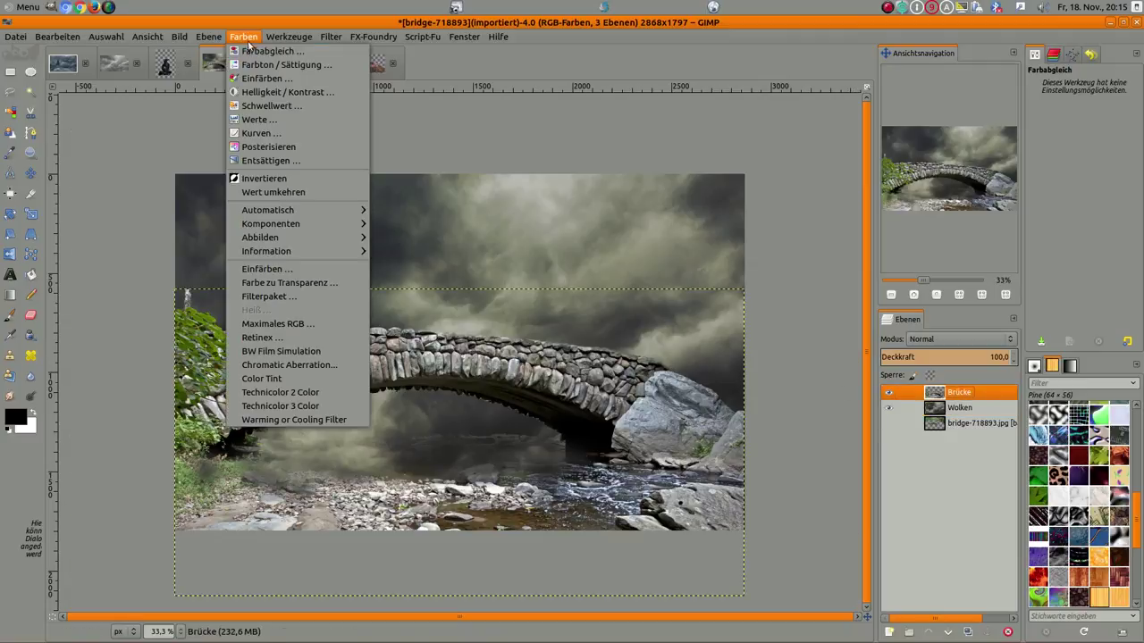
click(277, 134)
drag(1100, 105, 1112, 158)
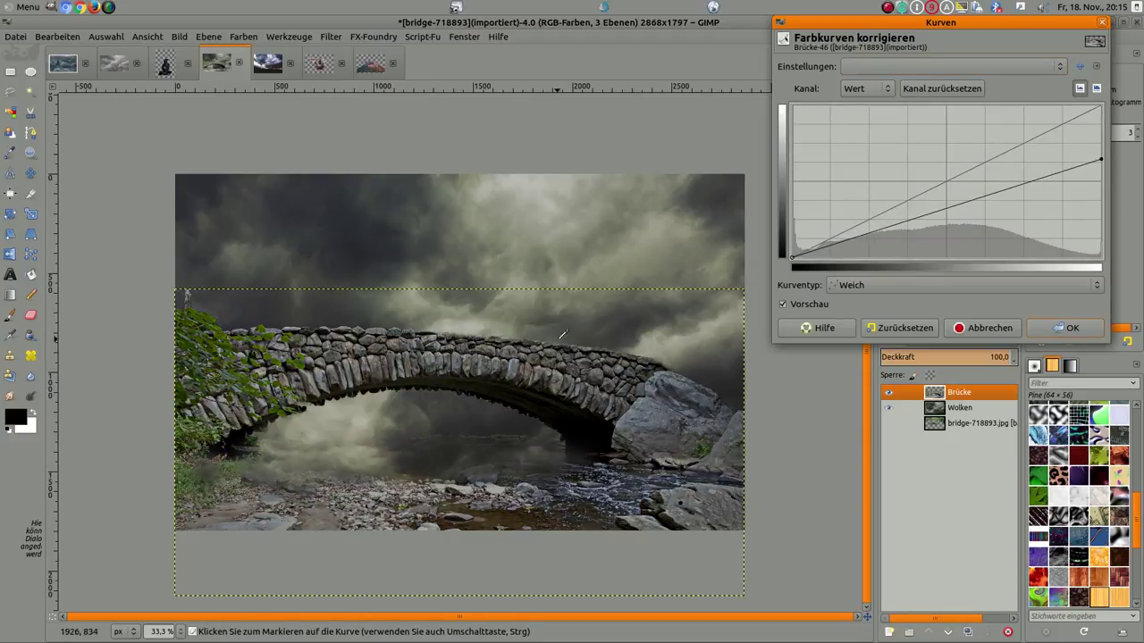
key(1)
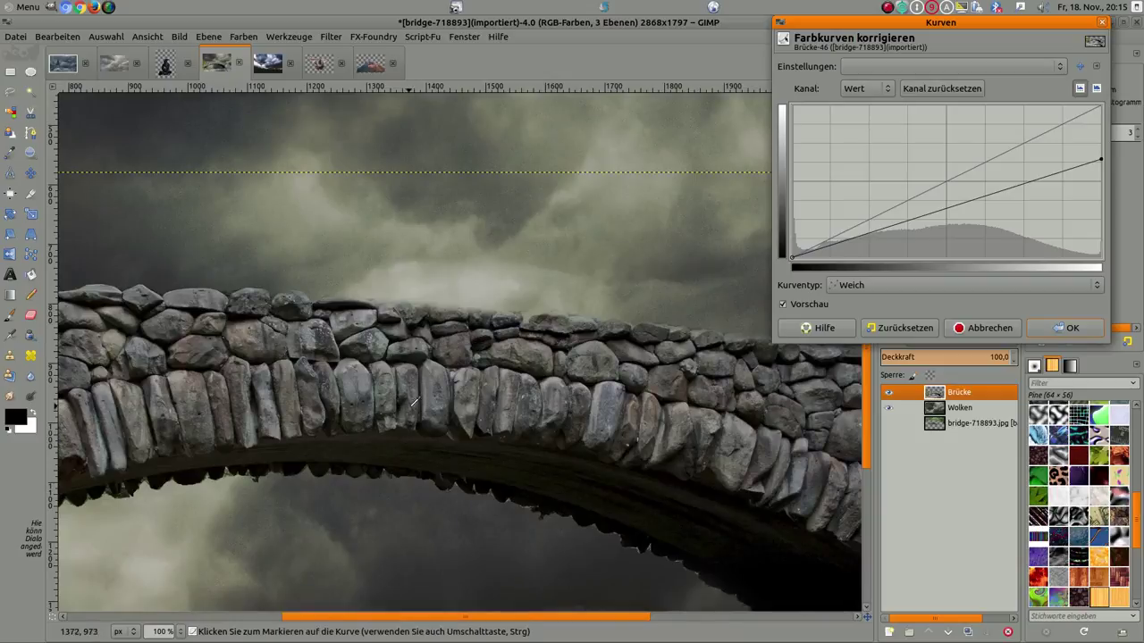
drag(905, 220, 906, 230)
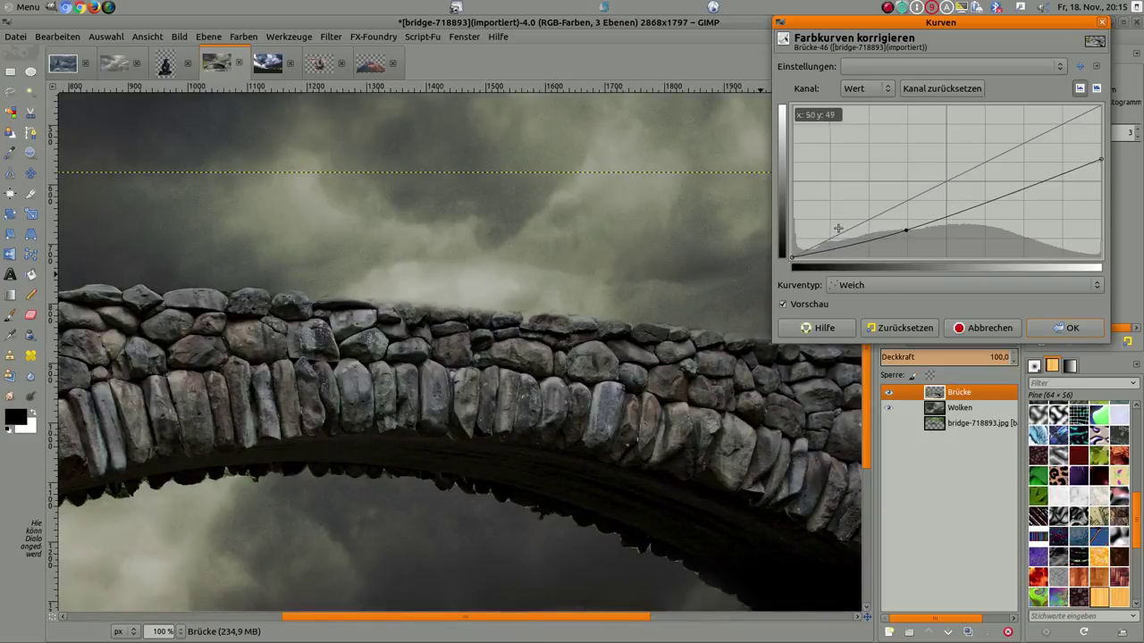
key(grave)
drag(955, 218, 1013, 182)
drag(867, 242, 910, 236)
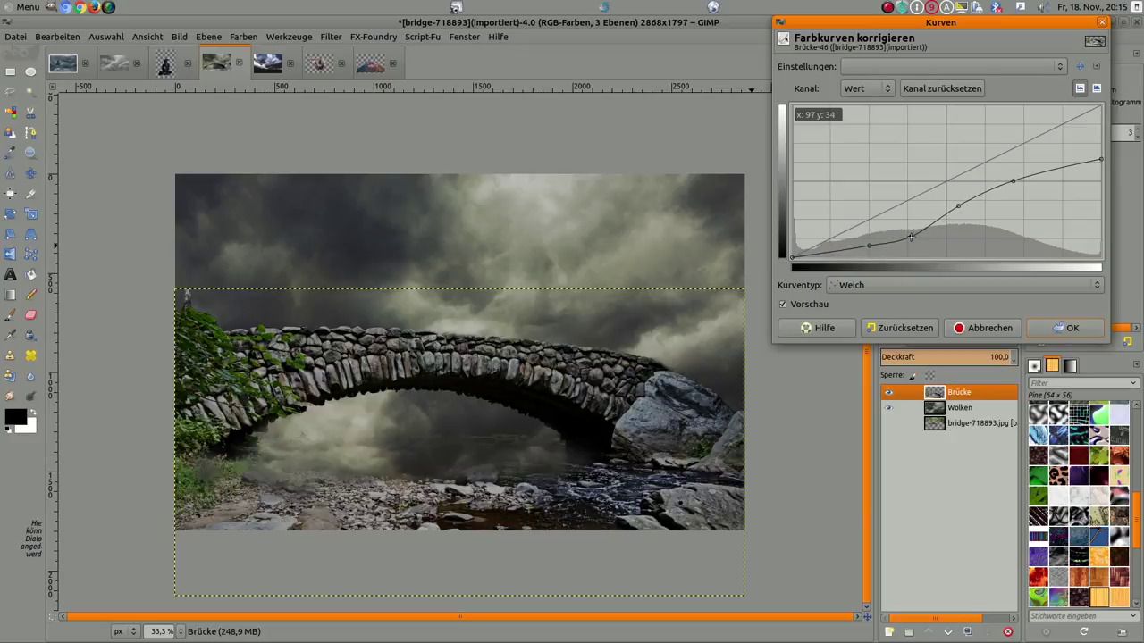
click(1070, 328)
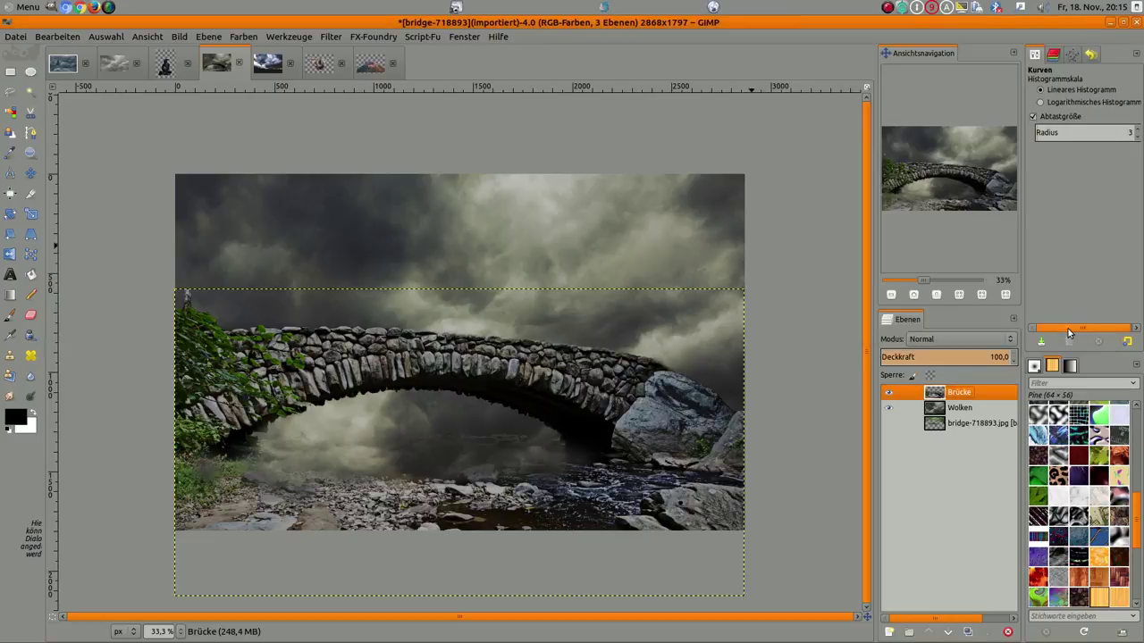
Reduce the Brücke layer's saturation by 58 in Hue-Saturation.
click(241, 38)
click(281, 65)
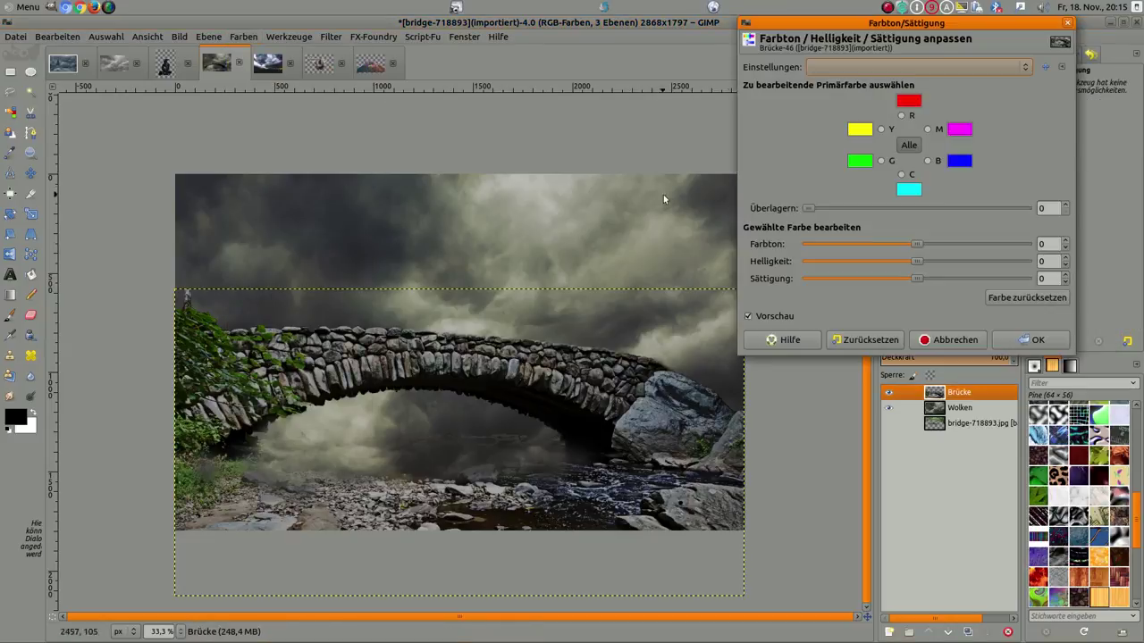
drag(911, 283, 850, 282)
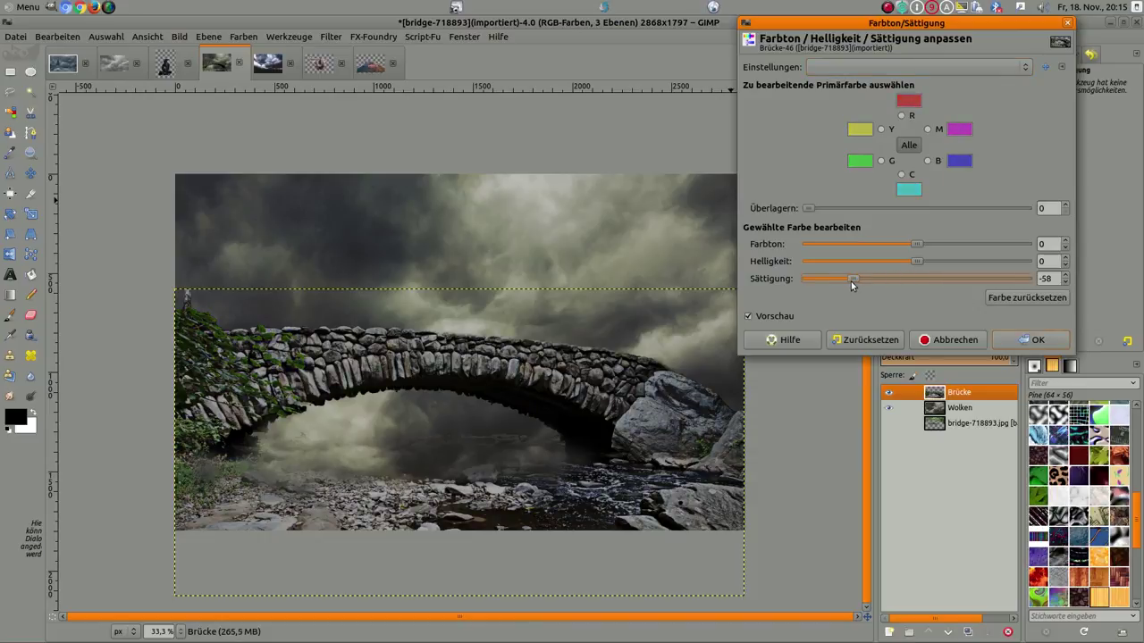
click(1037, 341)
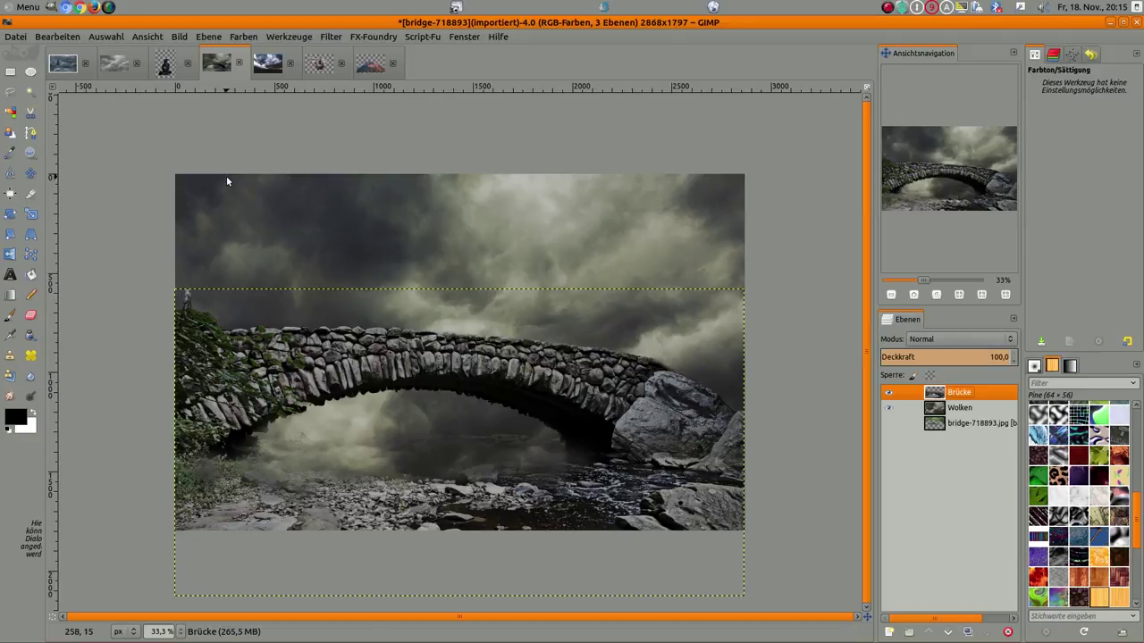
click(372, 66)
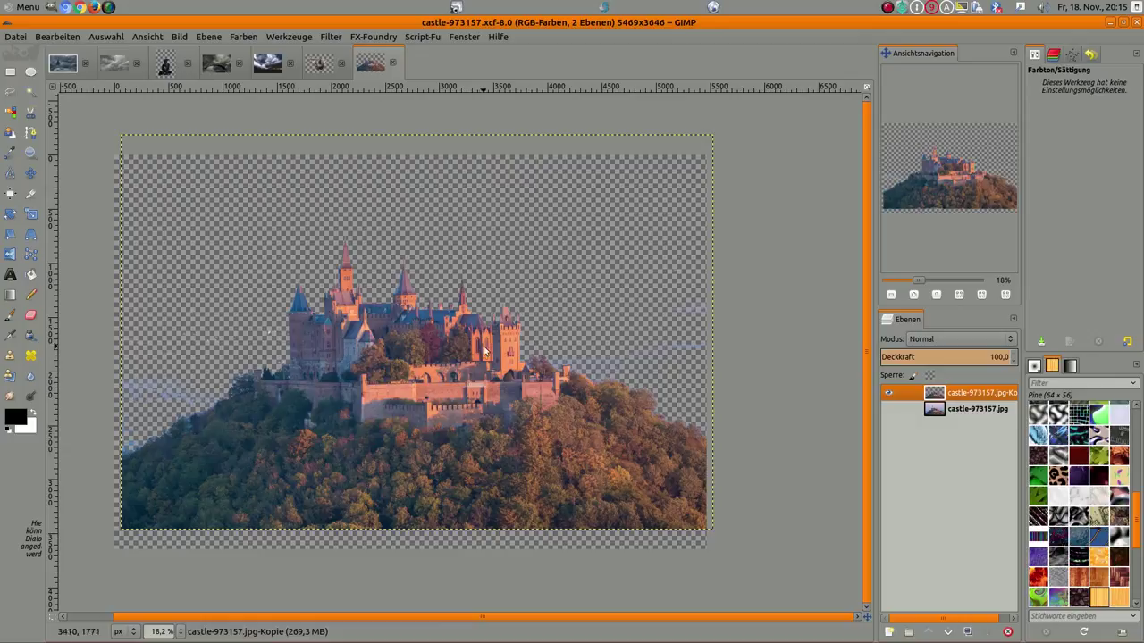
Drag the cut-out castle into the bridge image and shrink it with aspect ratio kept.
drag(369, 66, 415, 299)
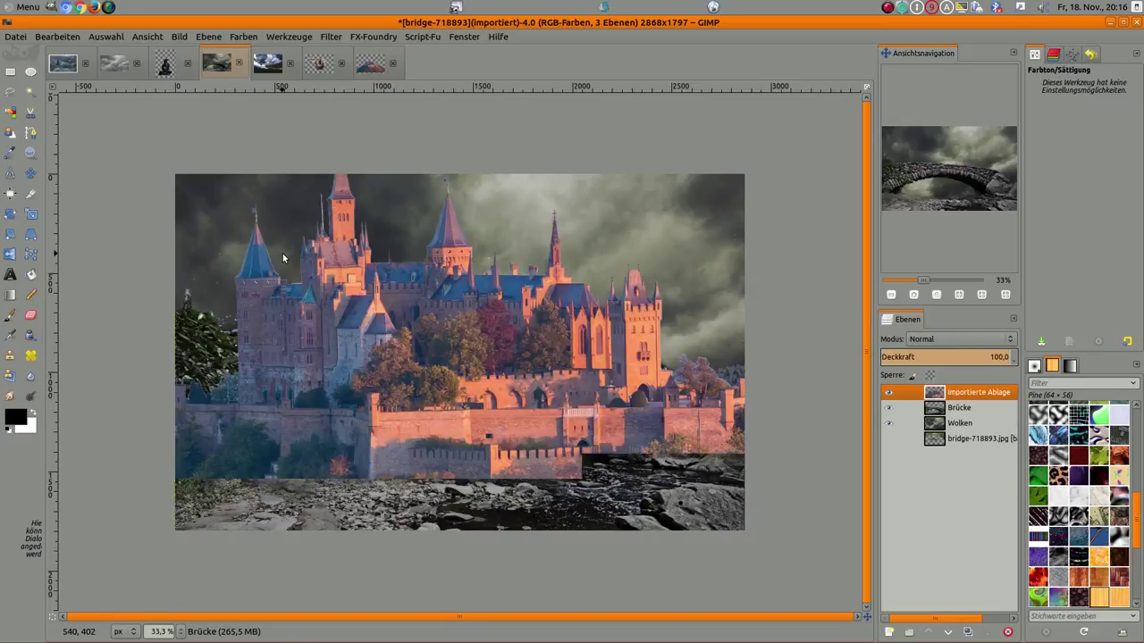
key(minus)
key(minus)
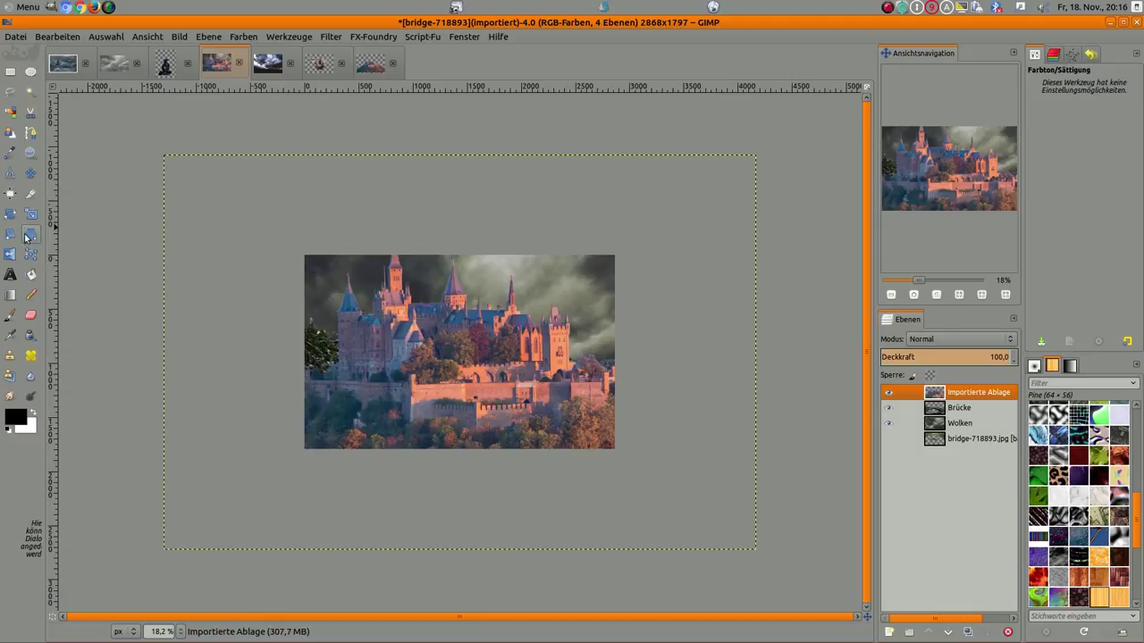
click(31, 213)
click(372, 294)
drag(152, 161, 473, 461)
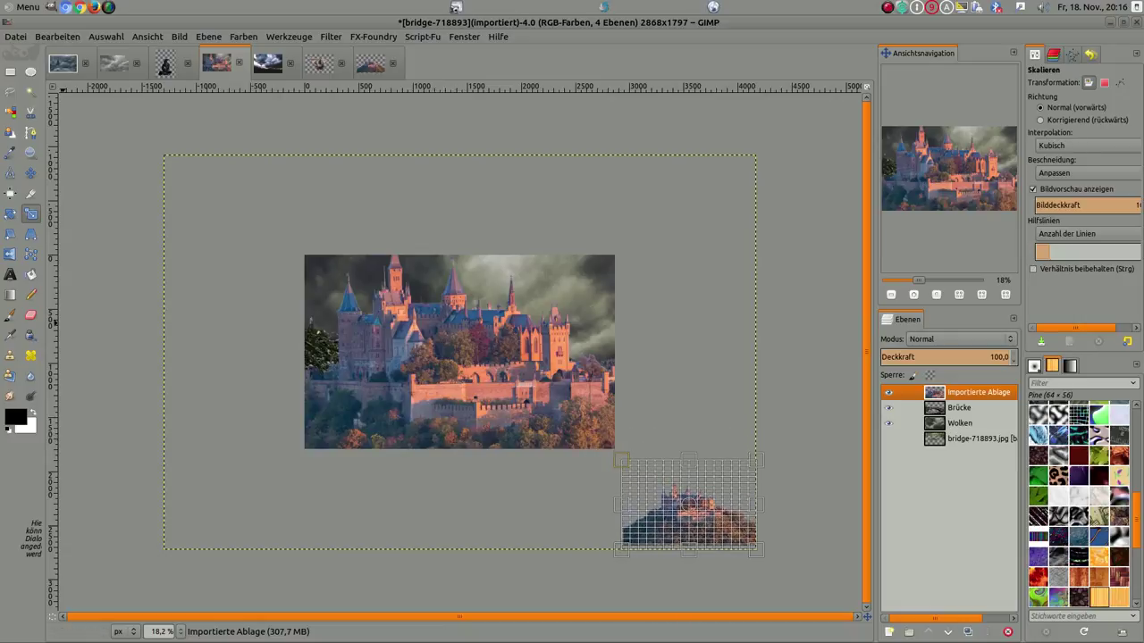
key(Return)
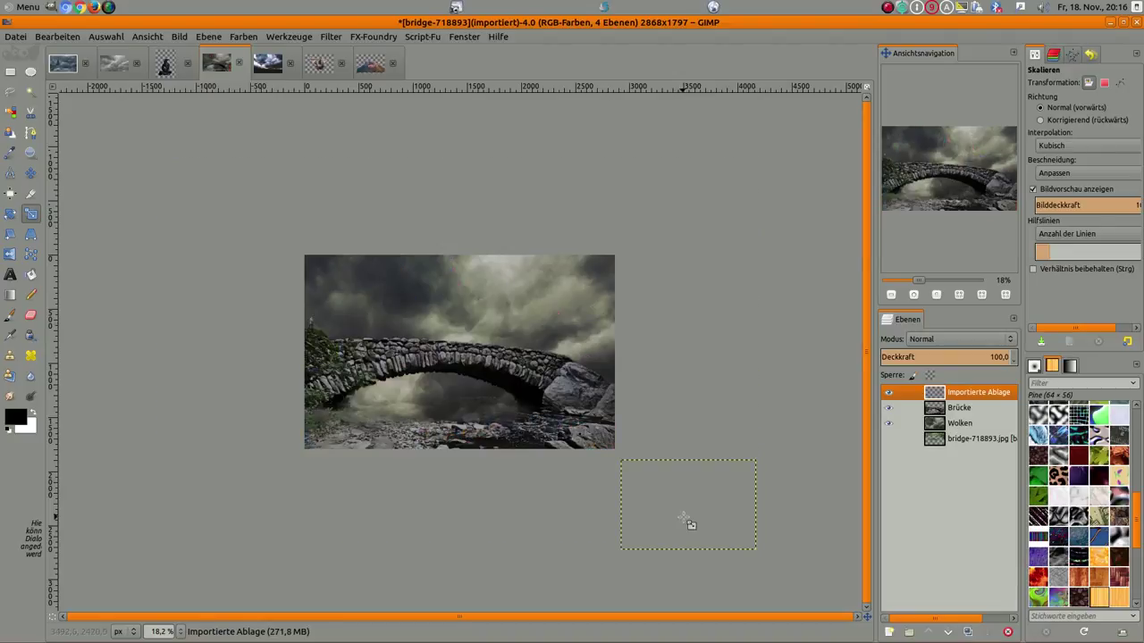
Move the castle layer into the upper-right sky of the composite.
click(30, 173)
mouse_move(625, 447)
mouse_down()
mouse_move(551, 332)
mouse_move(551, 295)
mouse_up()
key(plus)
key(plus)
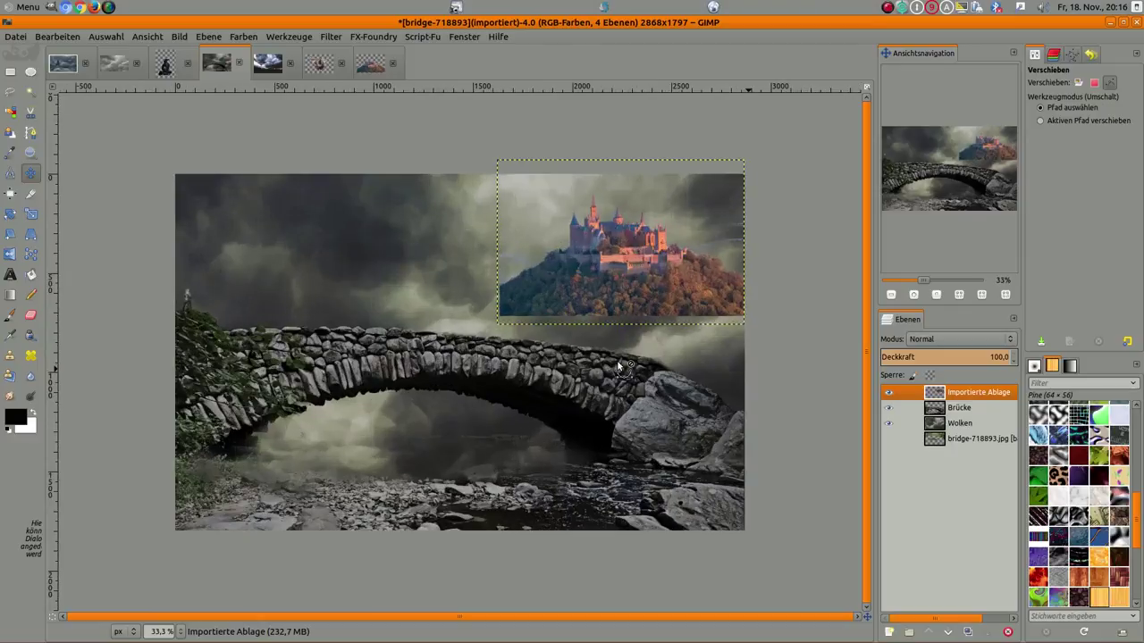
ctrl+scroll(644, 319, up, 1)
ctrl+scroll(643, 319, down, 1)
ctrl+scroll(642, 308, down, 1)
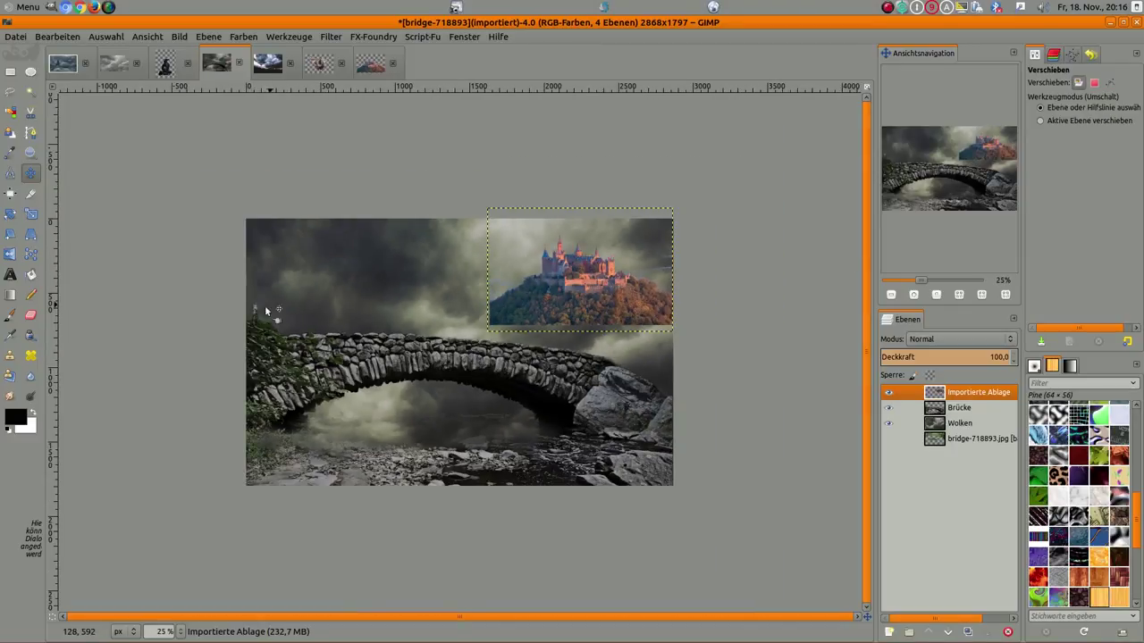
Erase the castle layer's hard lower edges with a size-237 eraser.
click(28, 316)
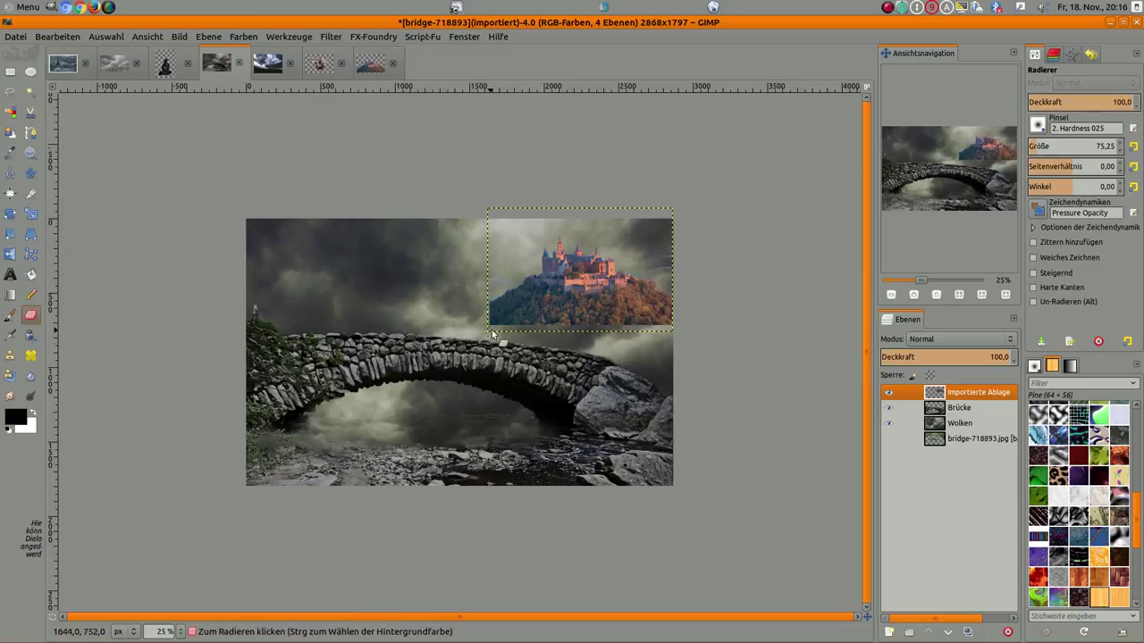
drag(1050, 145, 1097, 146)
mouse_move(484, 259)
mouse_down()
mouse_move(490, 313)
mouse_move(488, 253)
mouse_move(485, 294)
mouse_move(536, 328)
mouse_move(664, 331)
mouse_move(674, 230)
mouse_move(660, 241)
mouse_up()
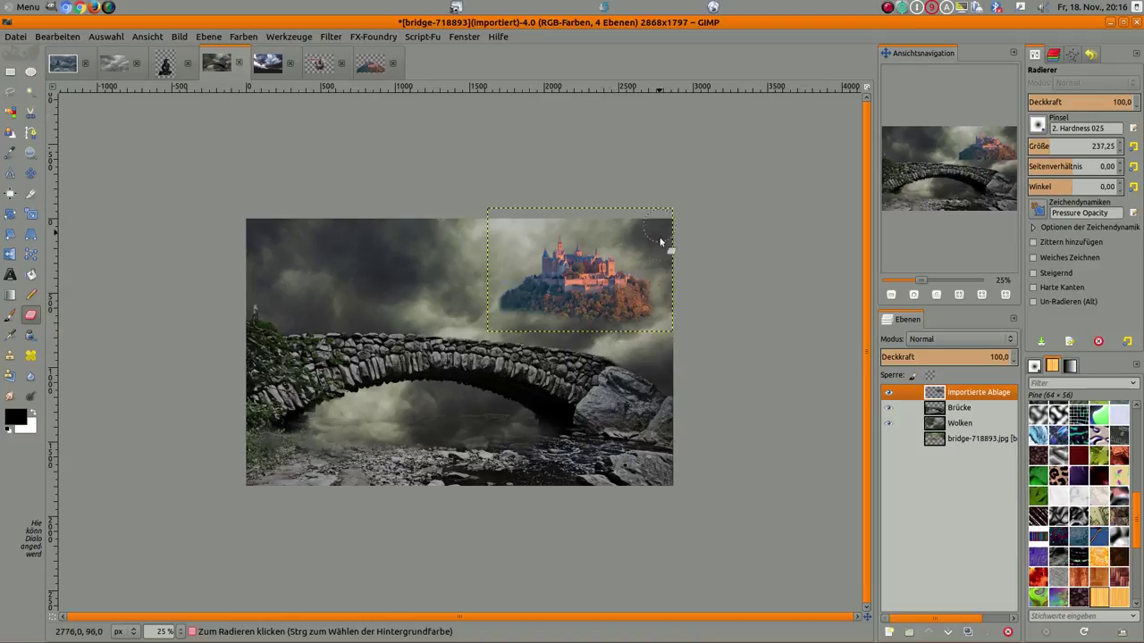
ctrl+scroll(669, 274, up, 1)
ctrl+scroll(674, 300, up, 2)
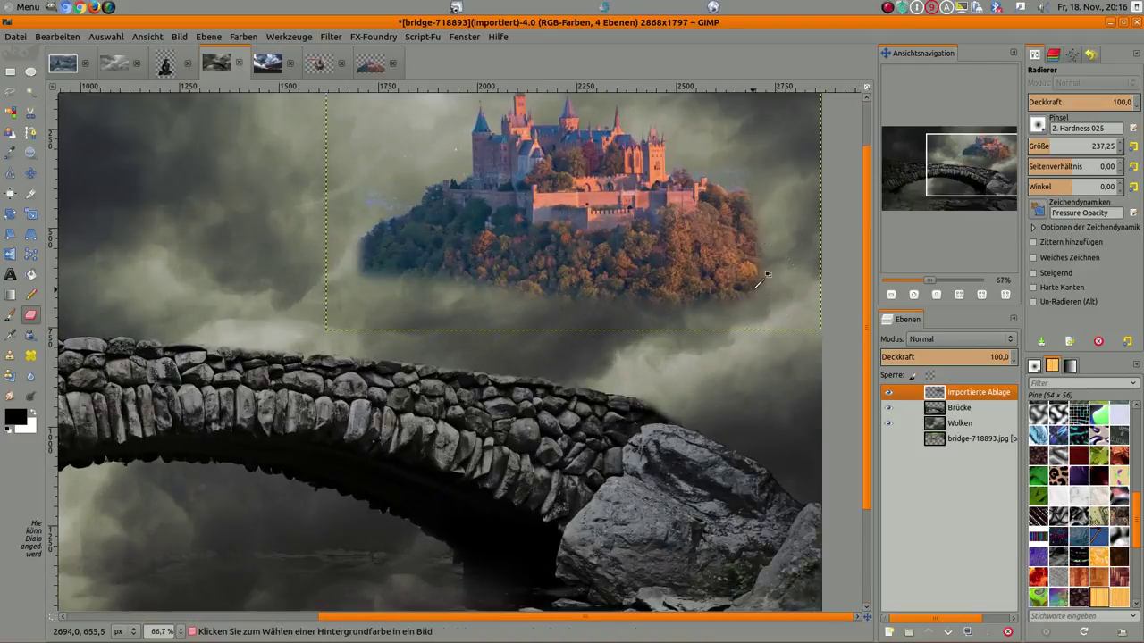
mouse_move(779, 288)
mouse_down()
mouse_move(735, 310)
mouse_move(554, 312)
mouse_move(351, 280)
mouse_move(368, 184)
mouse_up()
mouse_move(328, 235)
mouse_down()
mouse_move(516, 308)
mouse_move(771, 261)
mouse_up()
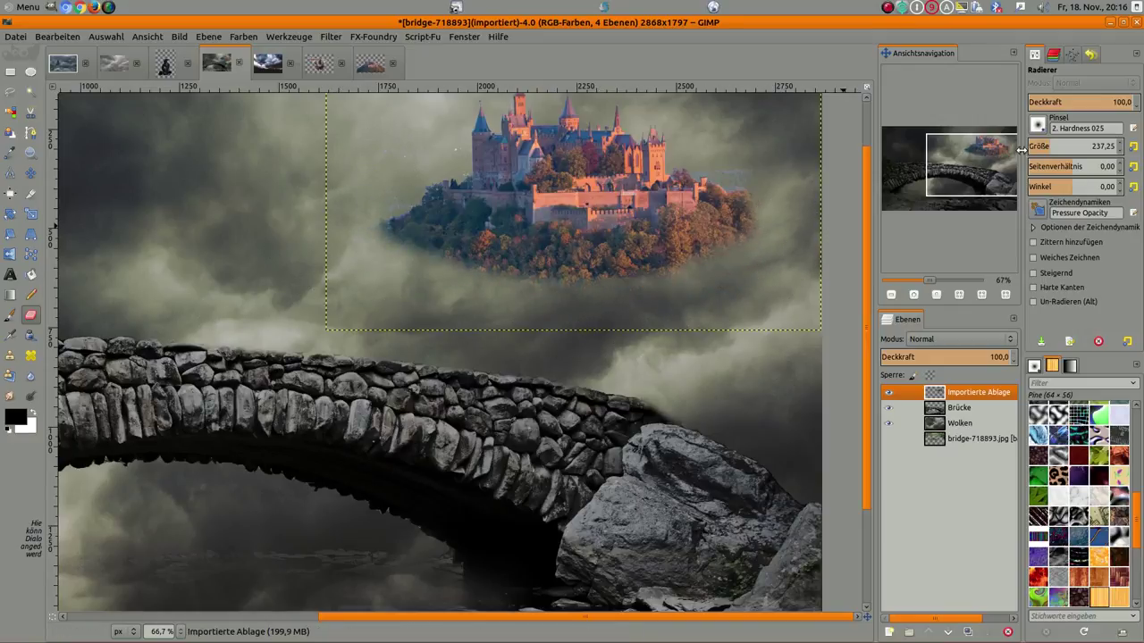
At 70.5 eraser opacity, softly fade the island's lower edge and the trees beneath the castle.
click(1100, 102)
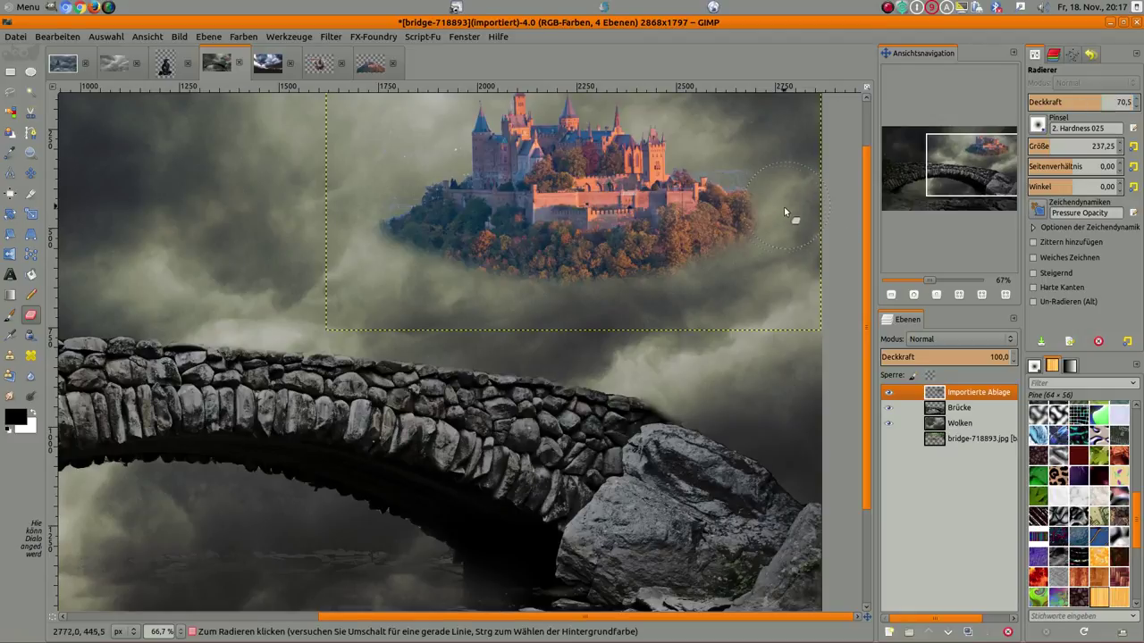
mouse_move(717, 246)
mouse_down()
mouse_move(521, 269)
mouse_move(365, 238)
mouse_up()
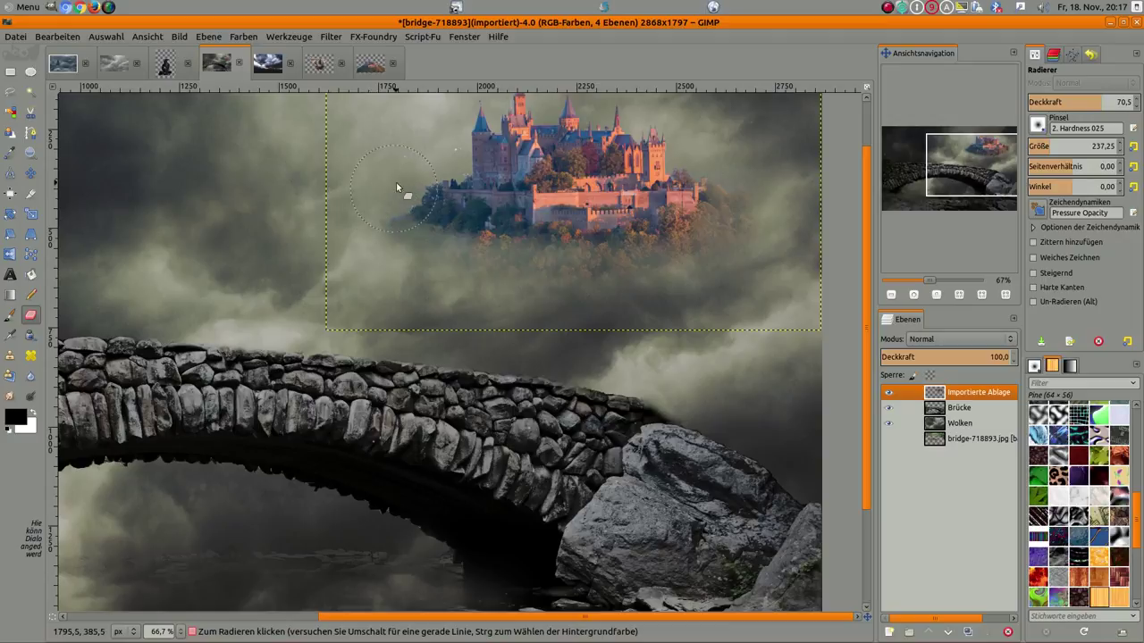
scroll(434, 247, up, 3)
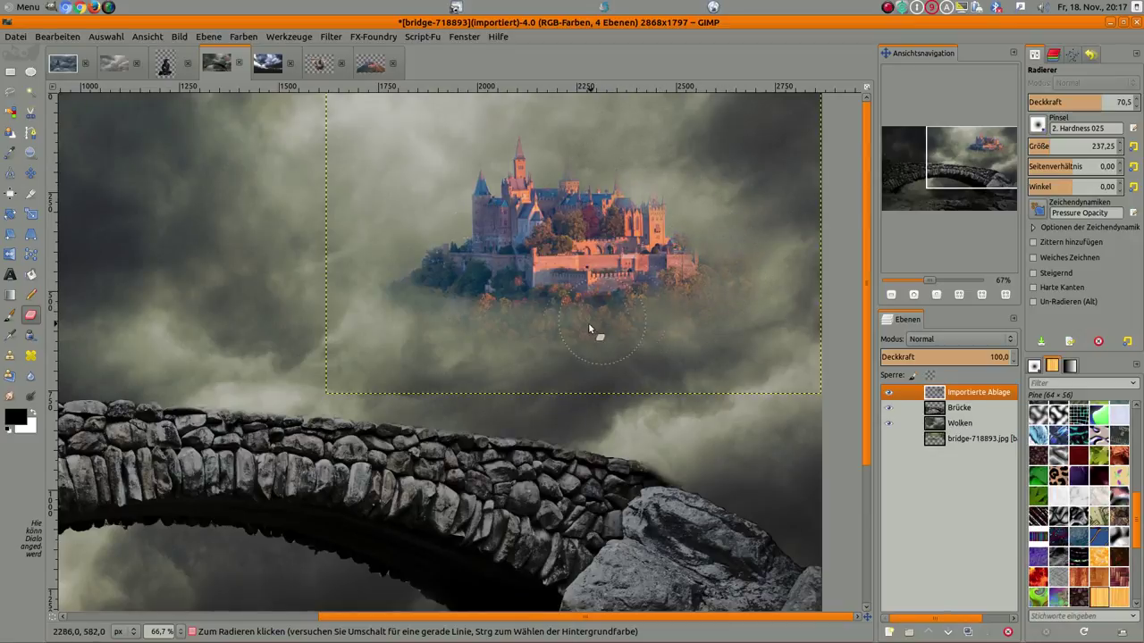
drag(515, 313, 448, 291)
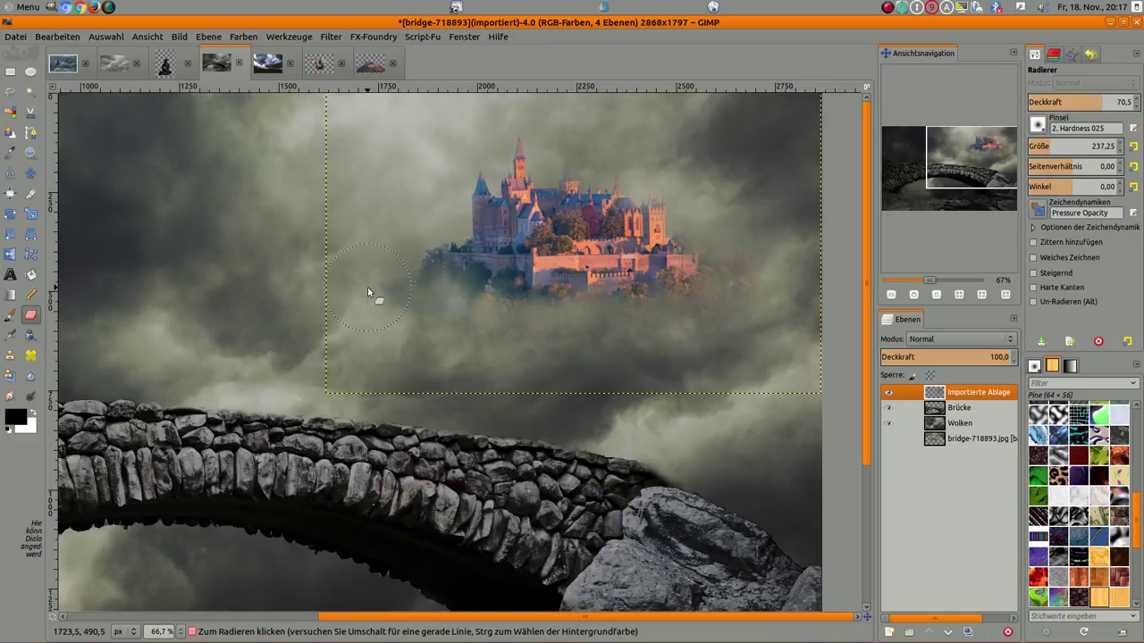
ctrl+scroll(367, 287, down, 2)
ctrl+scroll(617, 281, down, 1)
ctrl+scroll(616, 280, up, 1)
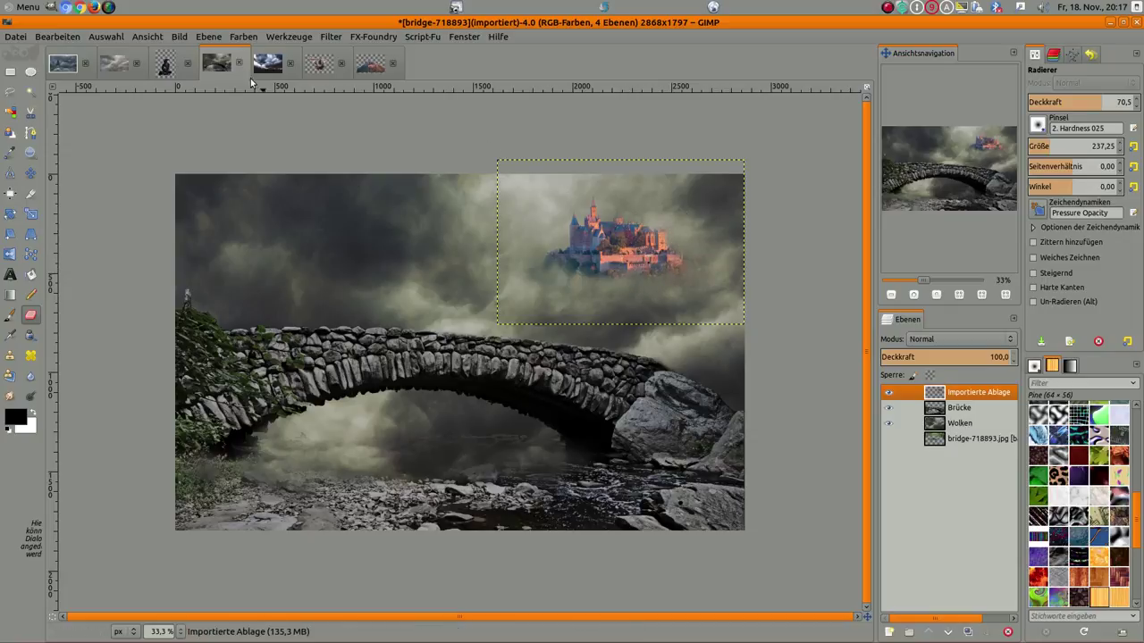
Darken the castle layer with a Curves adjustment by lowering the top point.
click(244, 37)
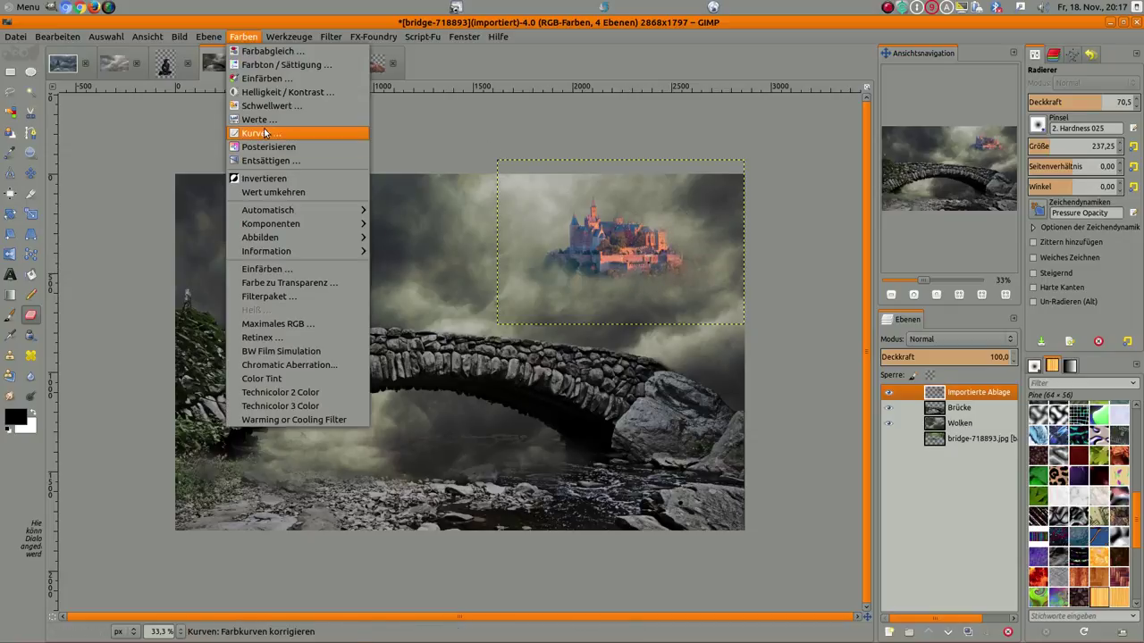
click(264, 130)
drag(1100, 106, 1105, 136)
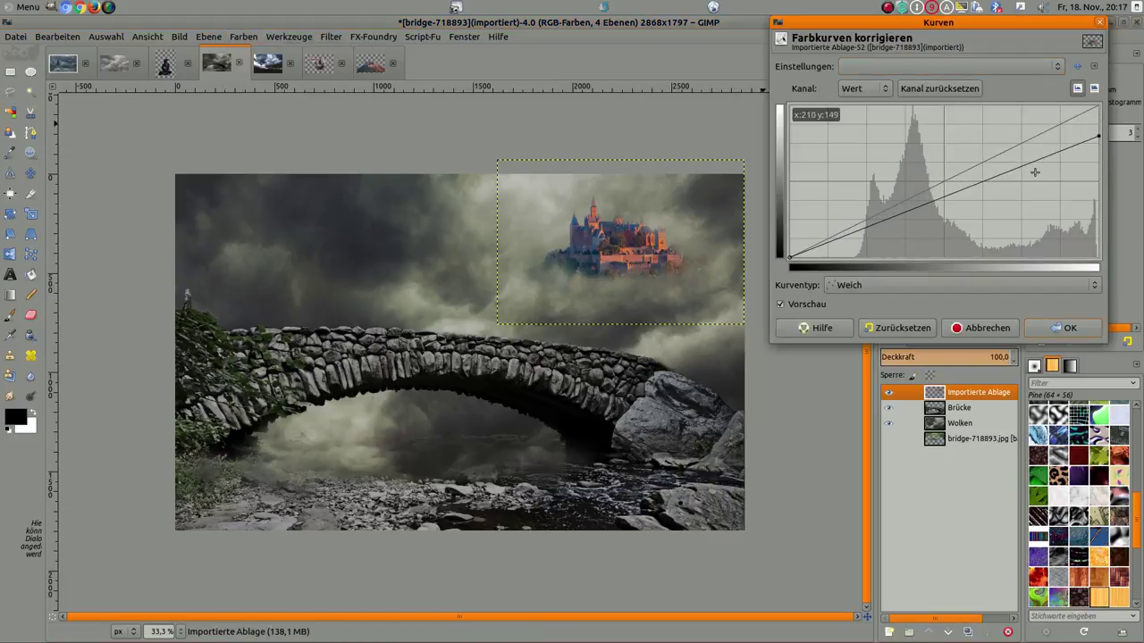
drag(912, 210, 915, 205)
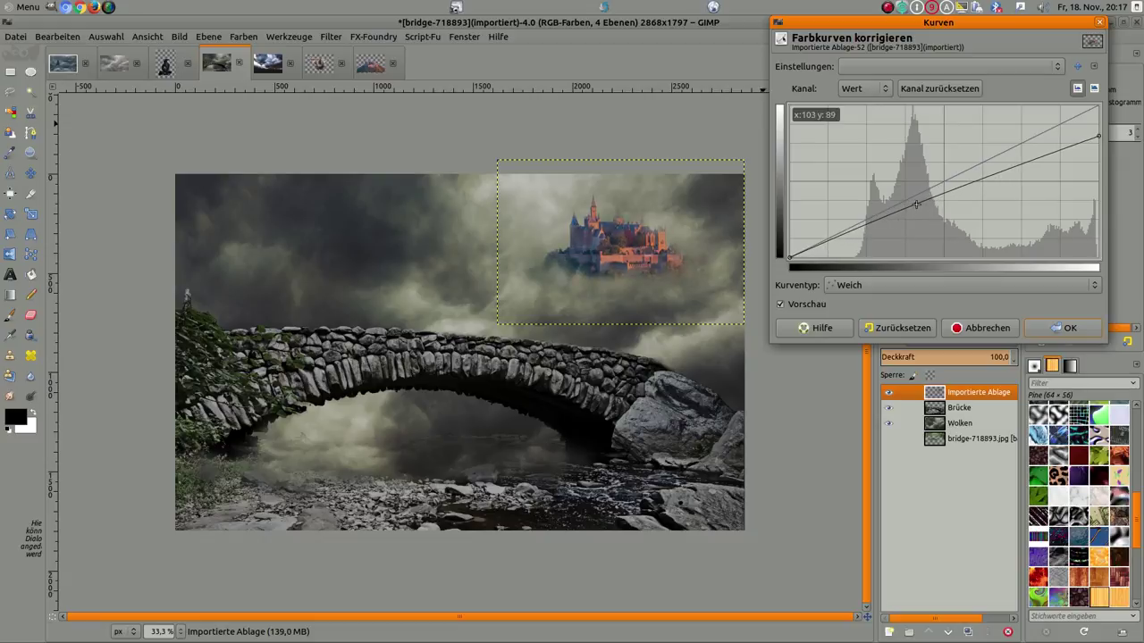
click(1058, 328)
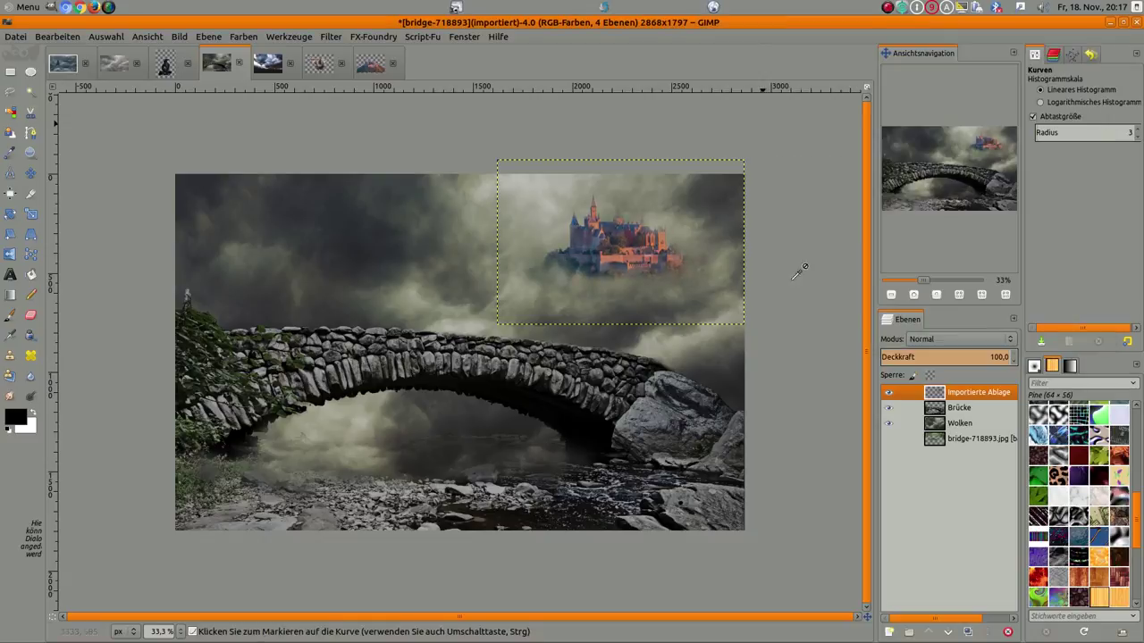
Desaturate the castle layer to a Saturation of about -58.
click(243, 36)
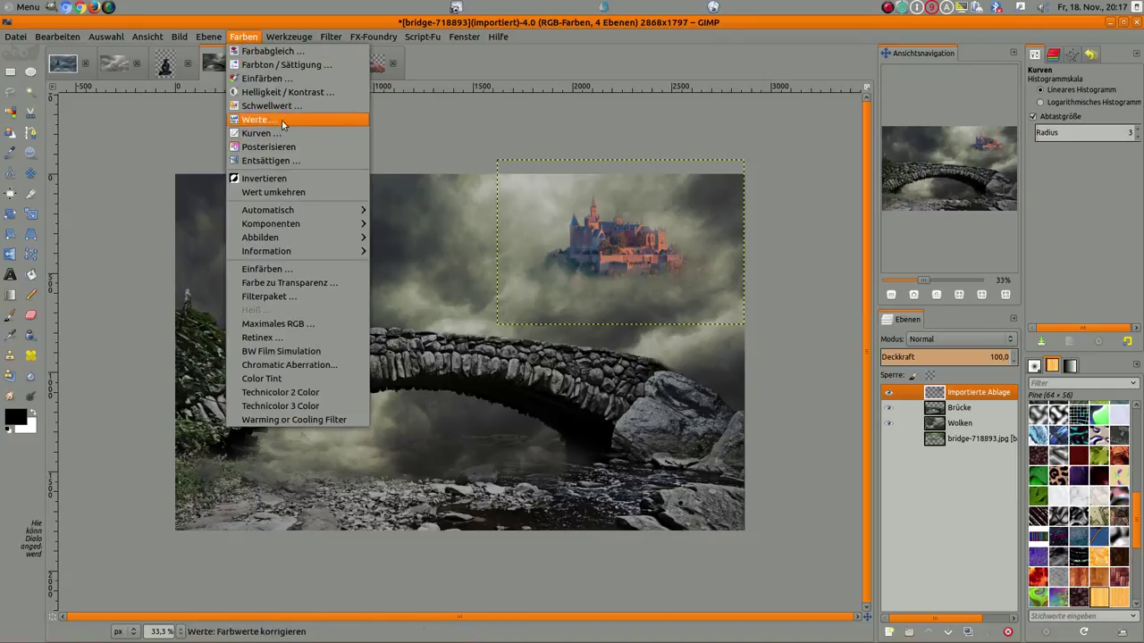
click(291, 75)
drag(914, 278, 841, 278)
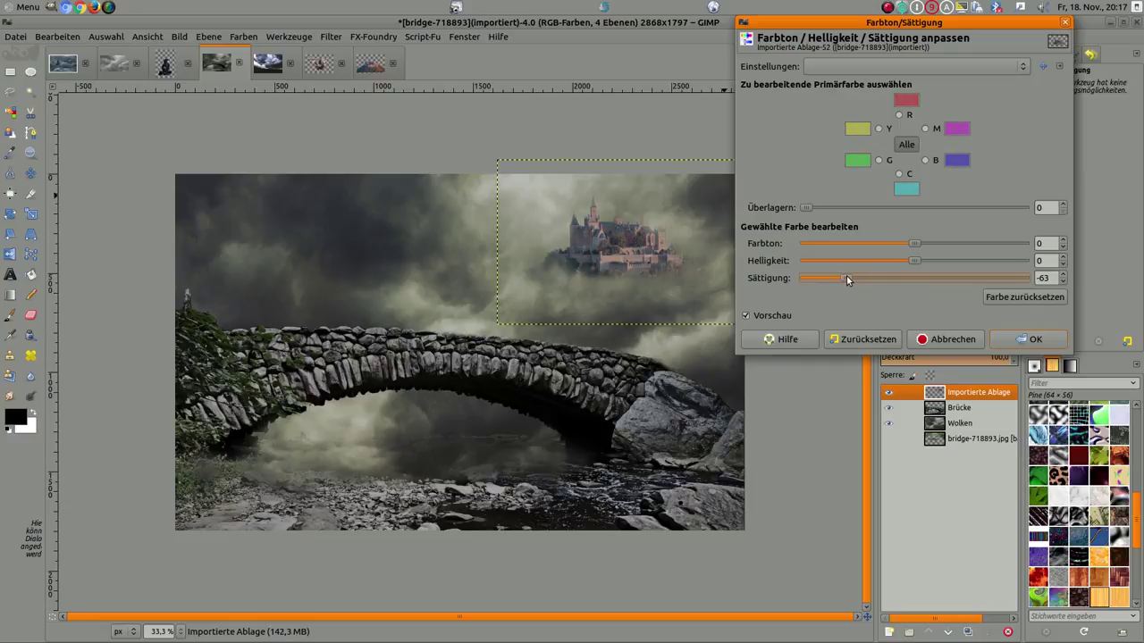
drag(846, 275, 852, 276)
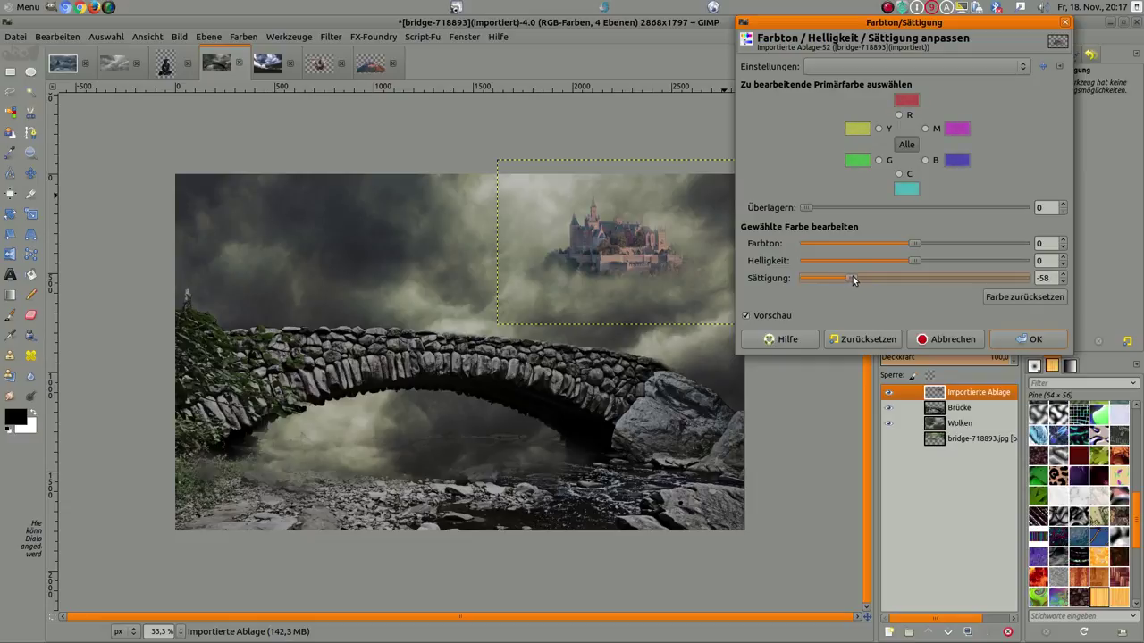
click(1012, 339)
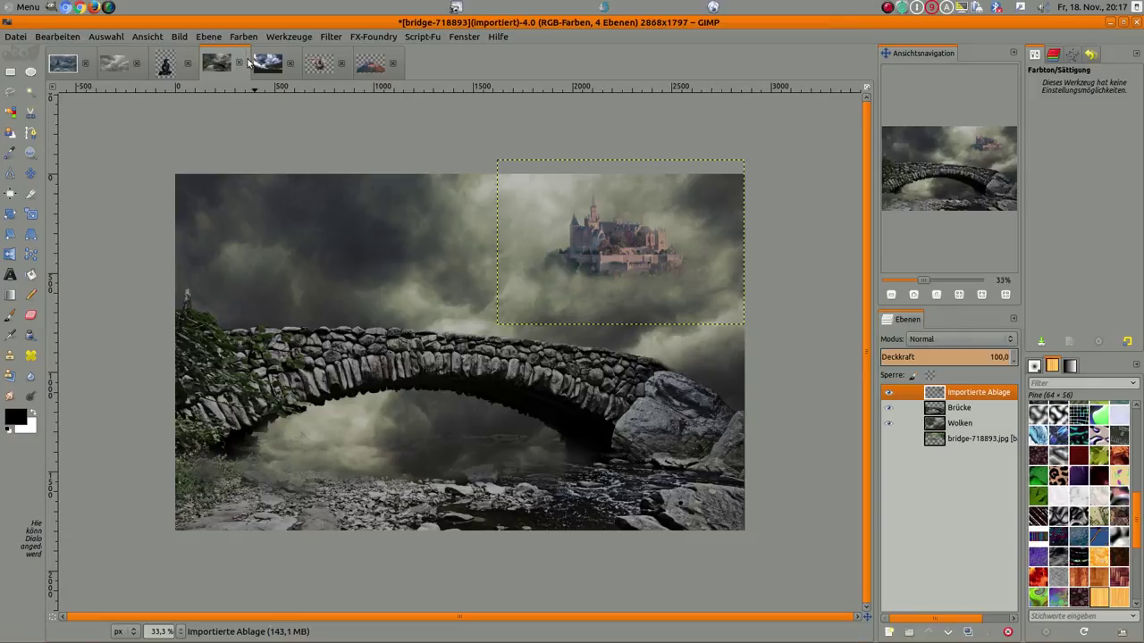
Shift the castle's yellow/blue colour balance to -8.
click(251, 38)
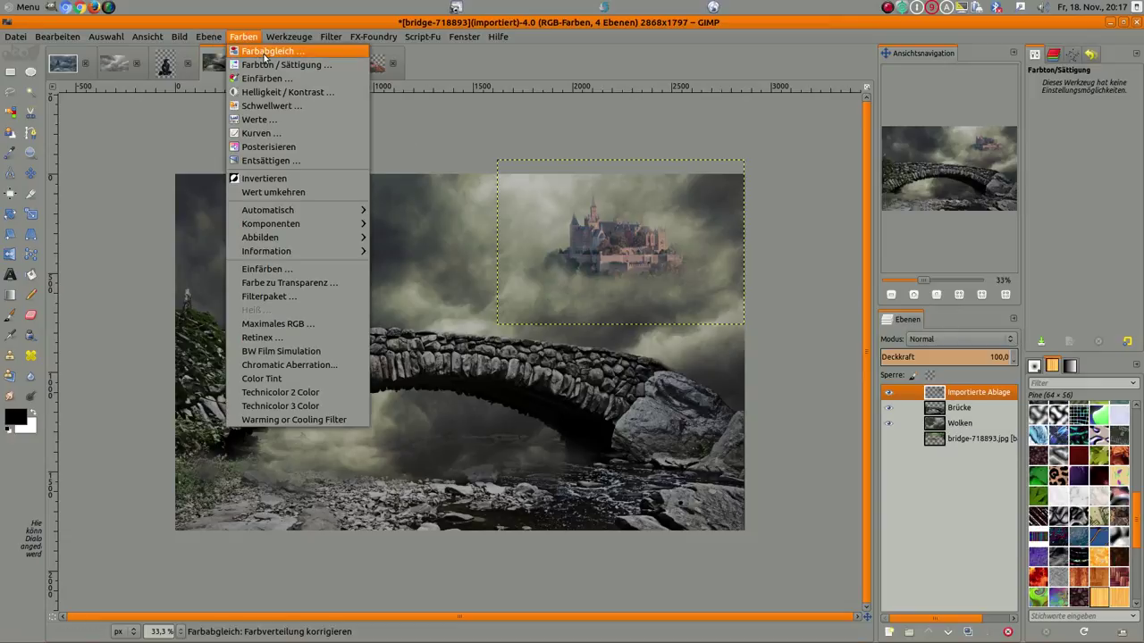
click(266, 52)
drag(949, 195, 940, 198)
click(1090, 272)
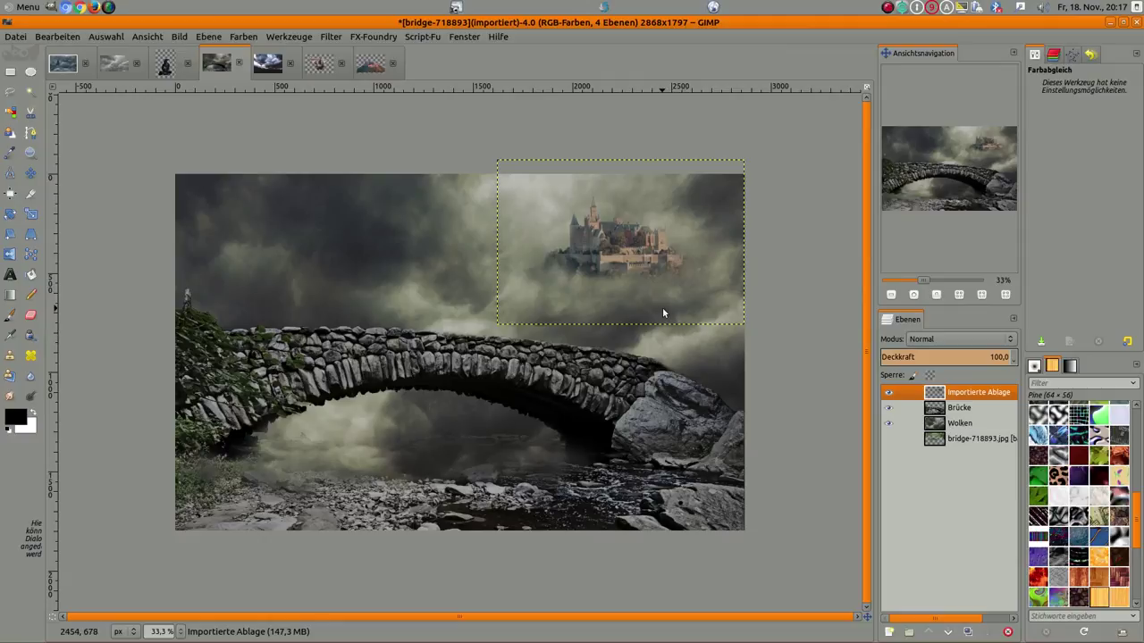
Recheck the colour balance without changes, then bring up the isolated-1181845 hooded woman image.
scroll(662, 307, up, 1)
scroll(664, 304, up, 1)
scroll(664, 303, up, 1)
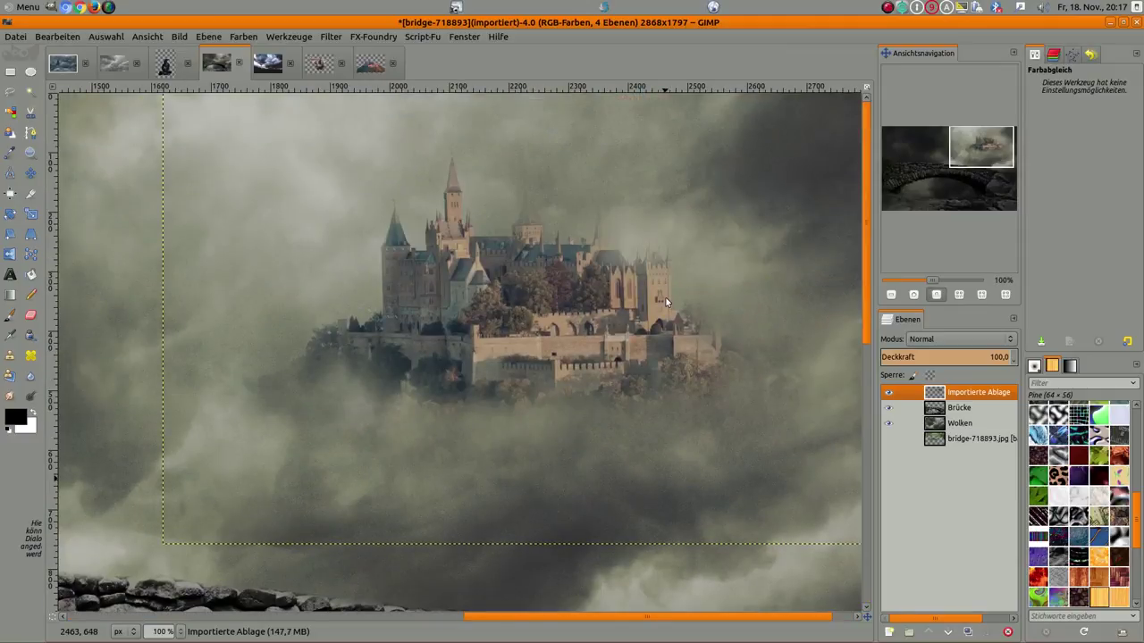
scroll(666, 298, down, 3)
scroll(665, 295, up, 1)
scroll(665, 296, down, 2)
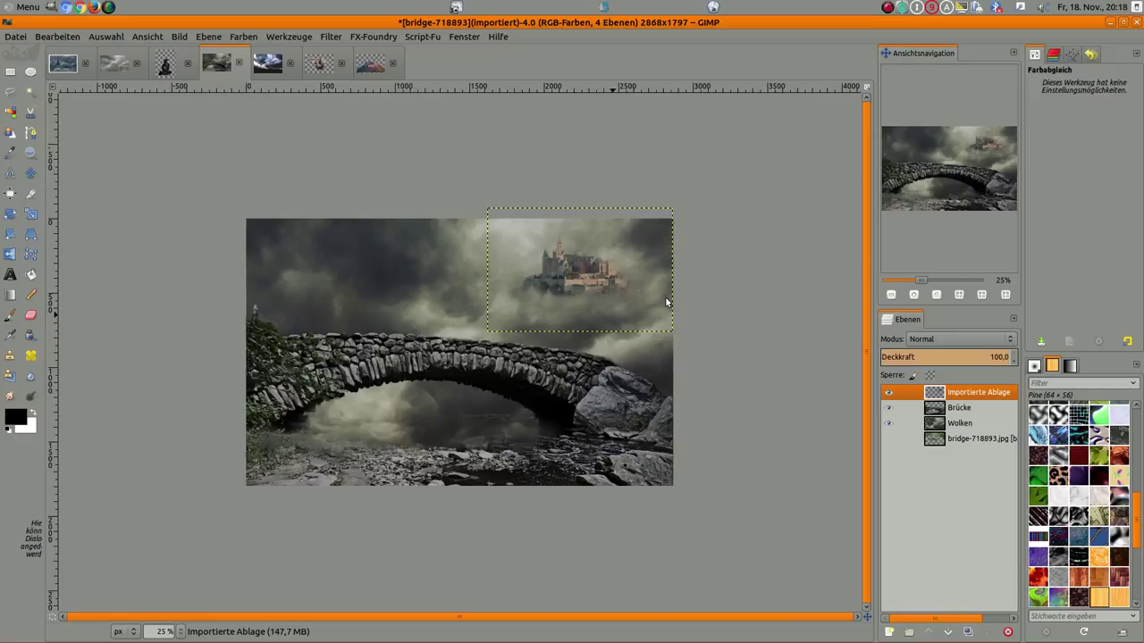
click(751, 306)
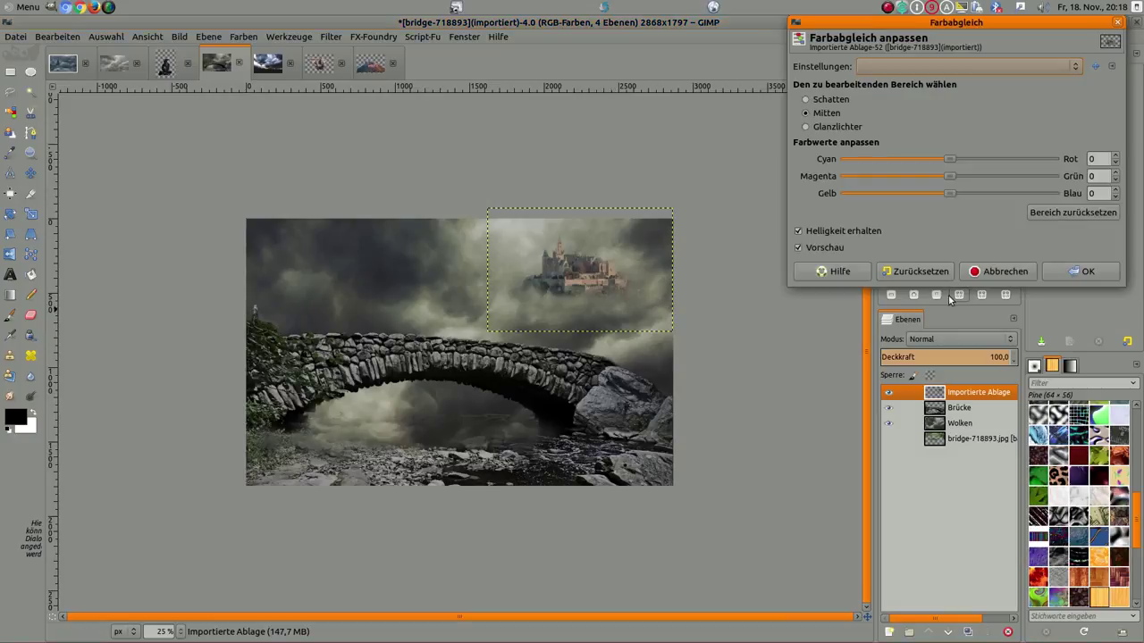
click(998, 273)
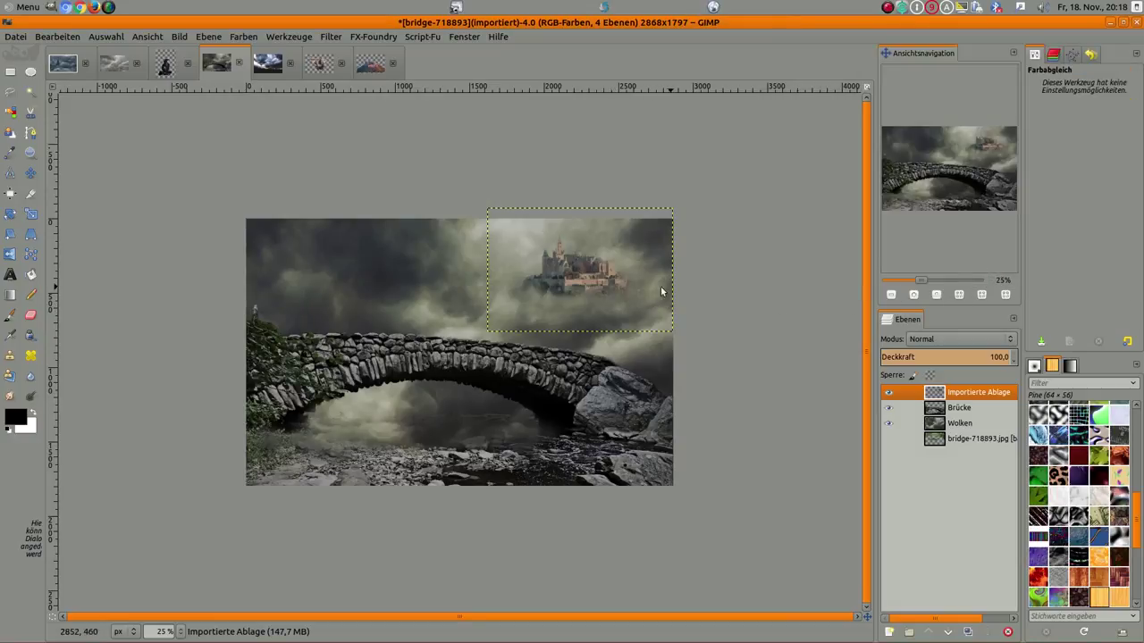
click(164, 65)
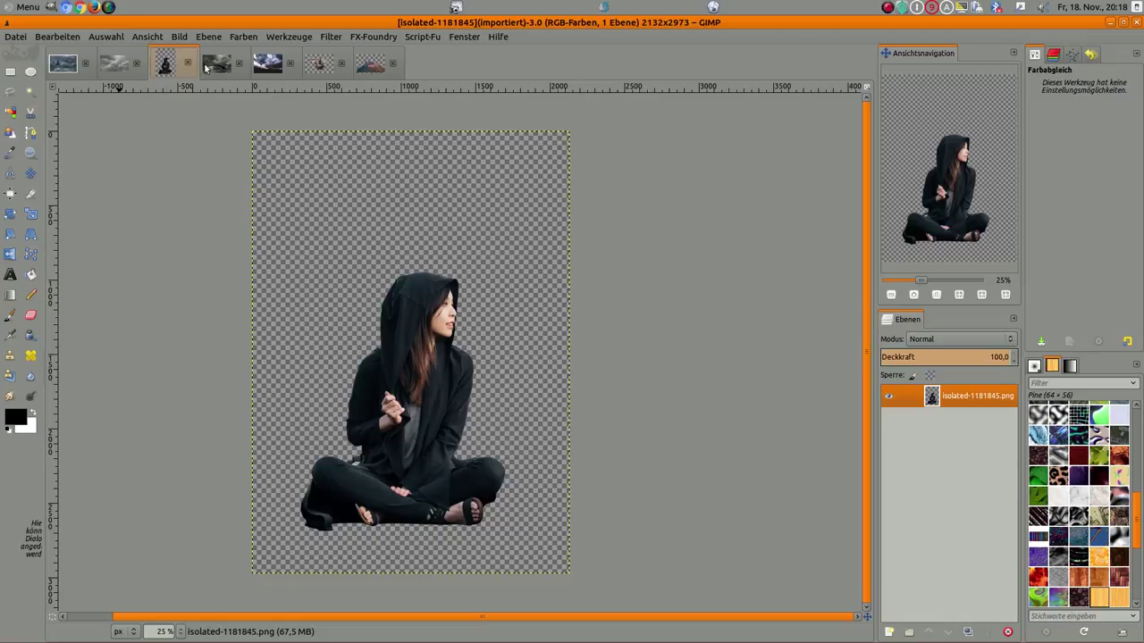
Drop the hooded woman into the bridge composite as a new layer and shrink it proportionally.
drag(205, 69, 377, 304)
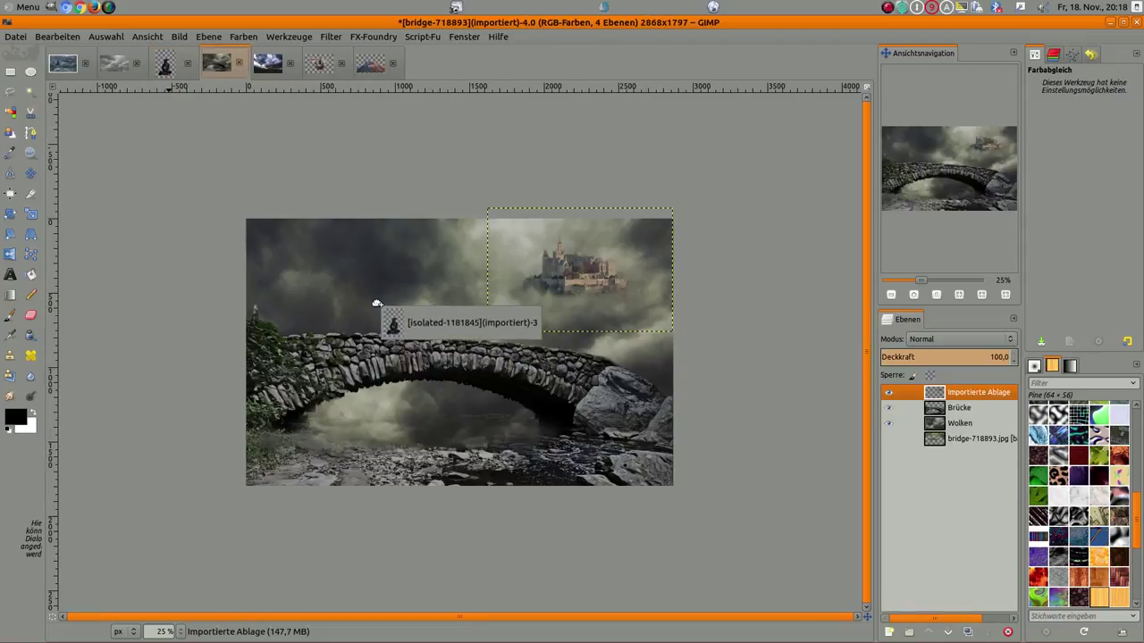
drag(376, 304, 376, 301)
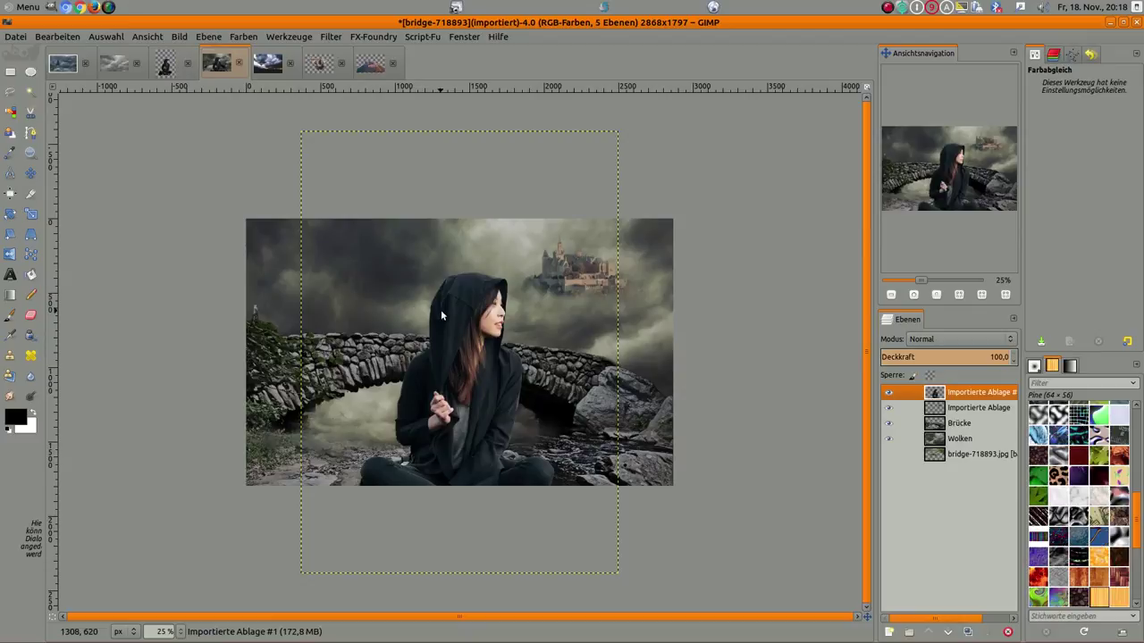
key(minus)
click(30, 214)
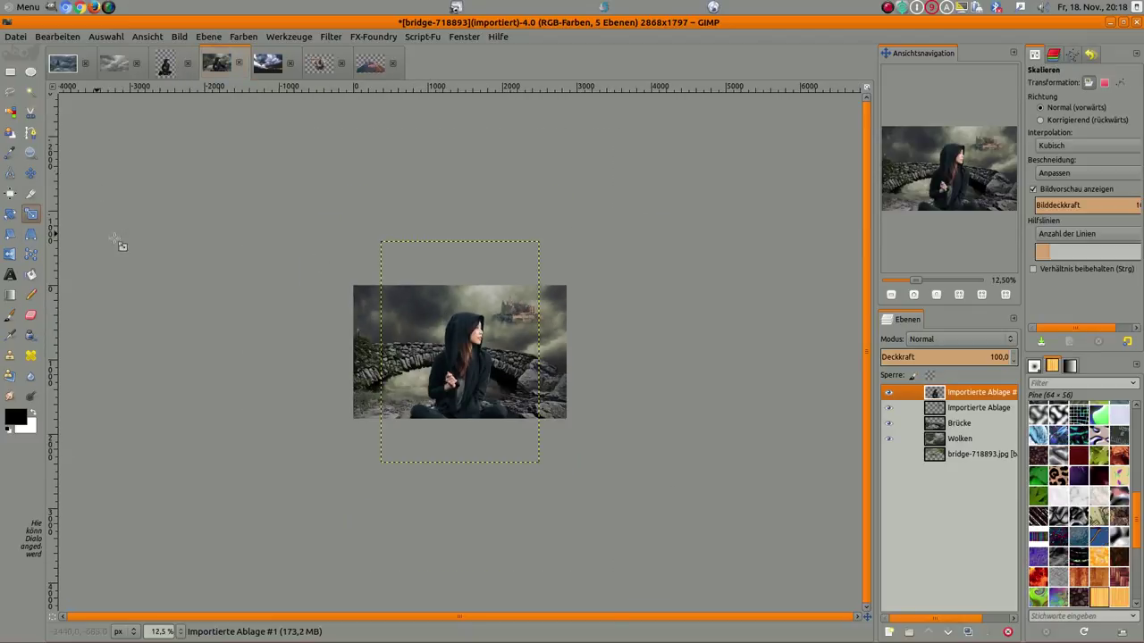
click(425, 297)
drag(379, 241, 466, 393)
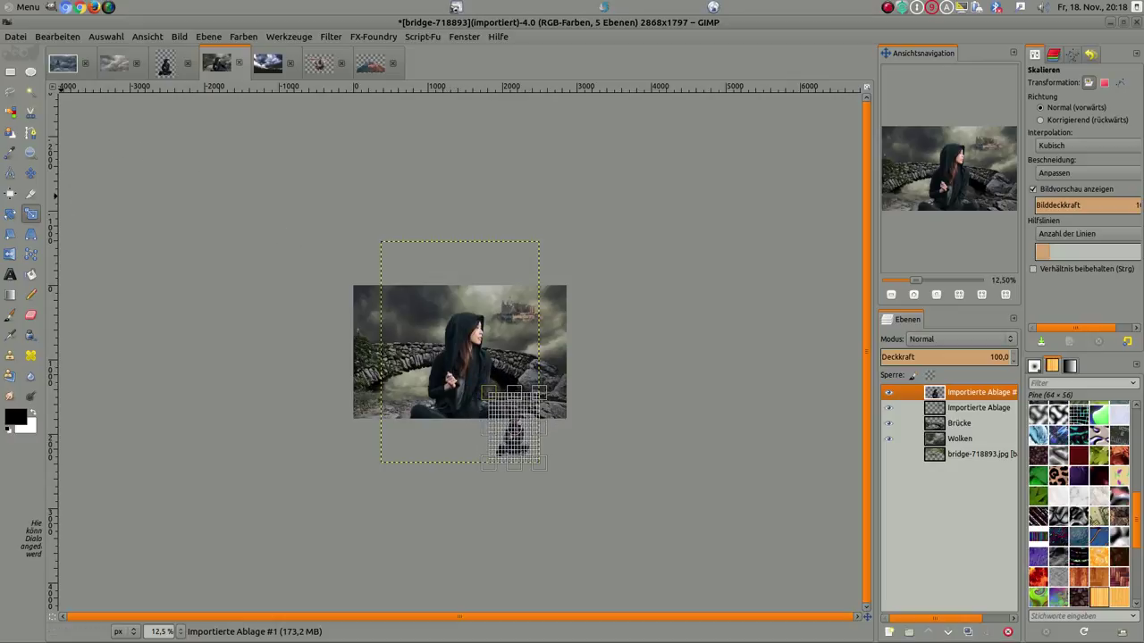
key(Return)
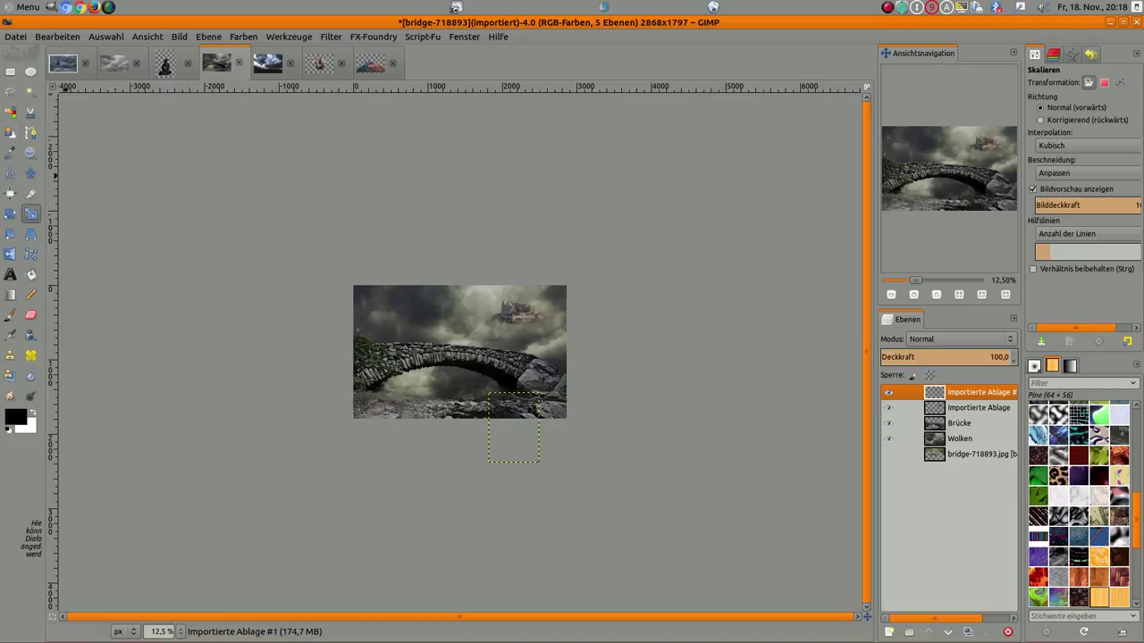
Place the hooded woman on top of the bridge, left of centre.
click(31, 172)
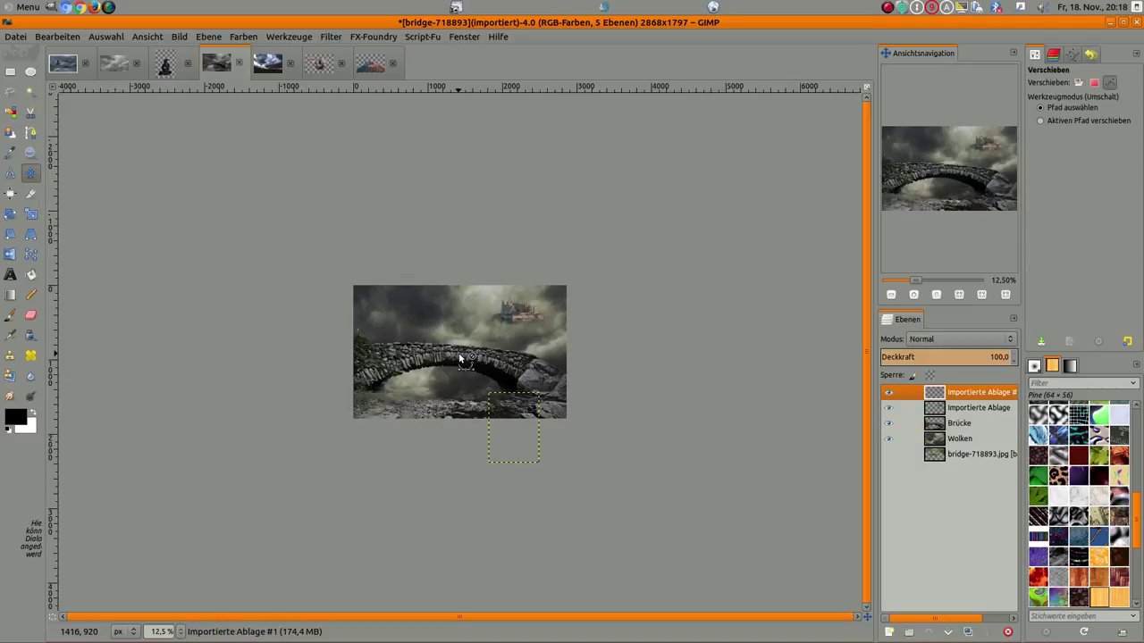
drag(522, 431, 432, 323)
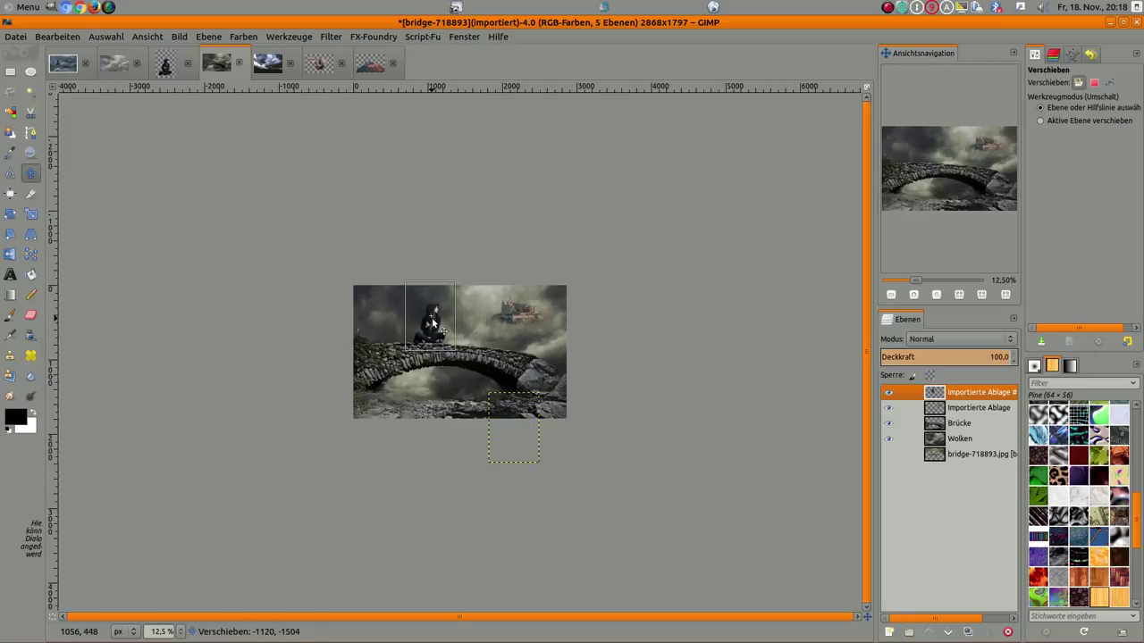
key(plus)
key(plus)
key(plus)
key(plus)
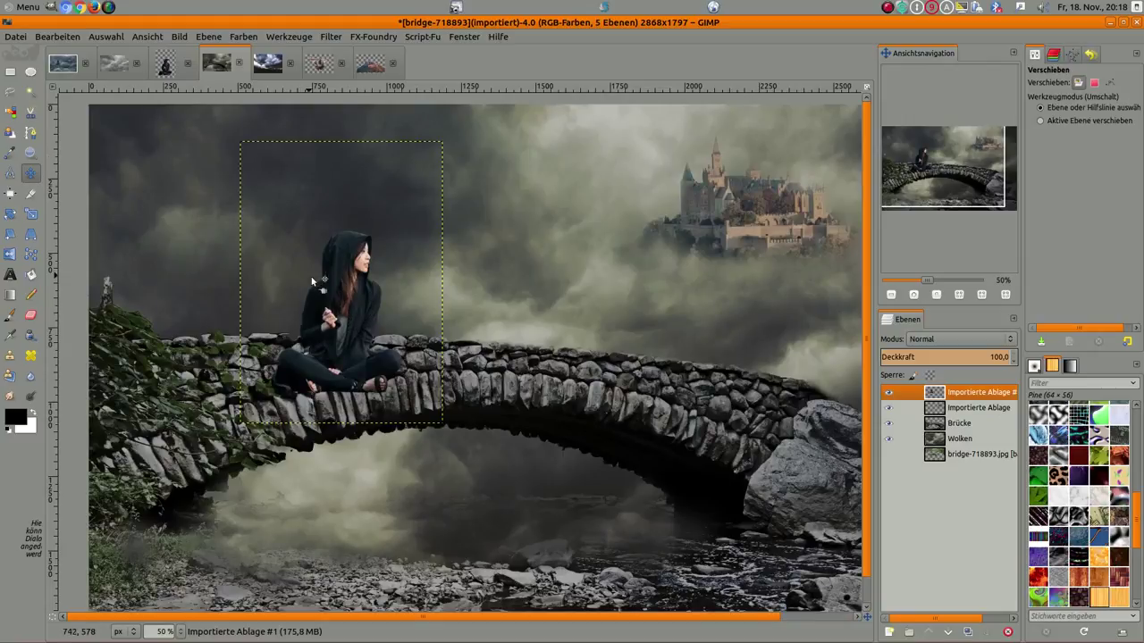
drag(312, 281, 386, 263)
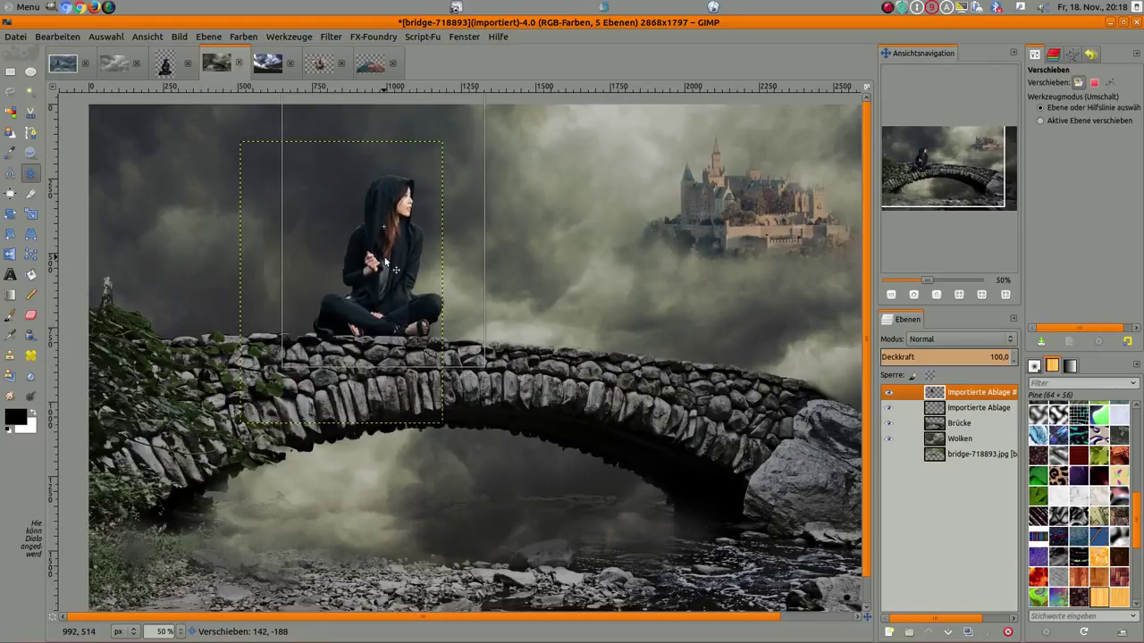
key(minus)
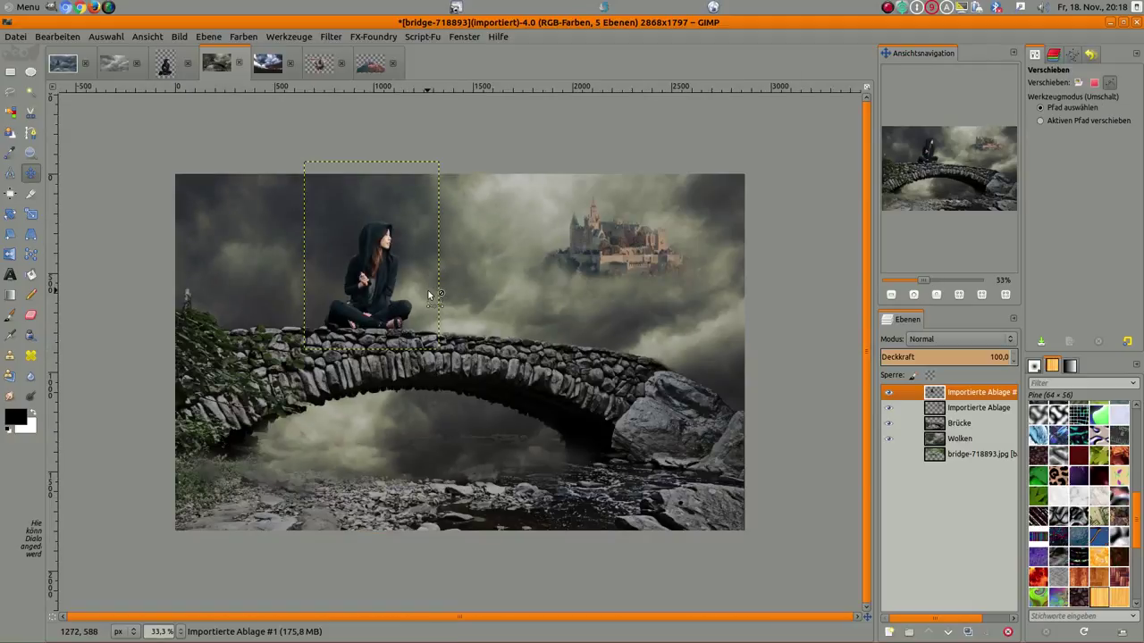
Shrink the hooded woman further from her top-left corner.
click(31, 214)
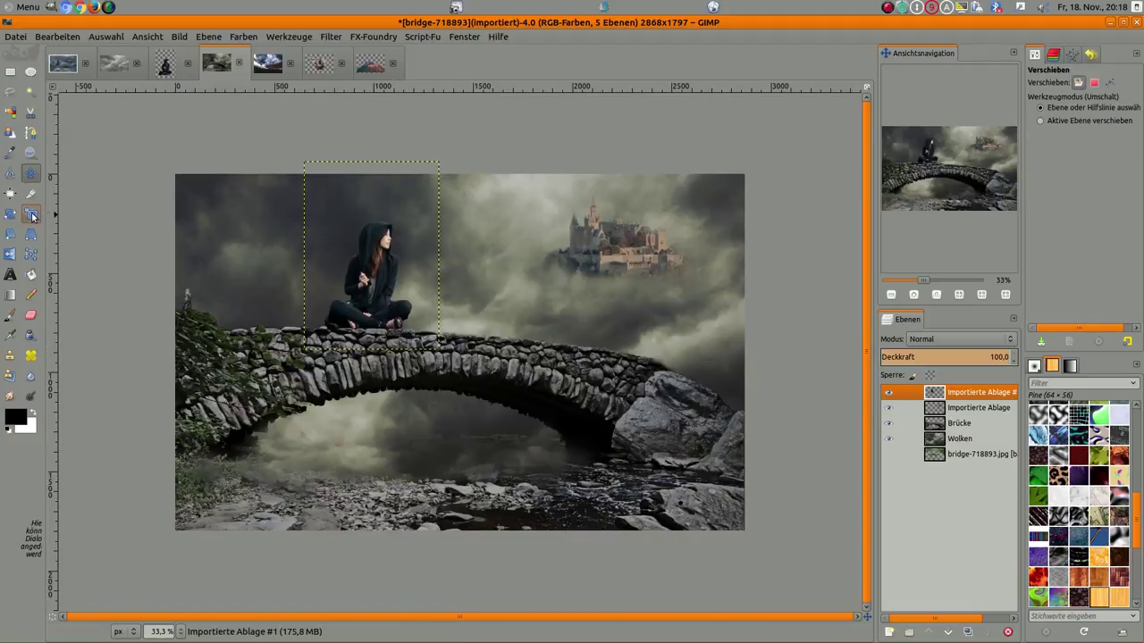
click(308, 231)
drag(315, 182, 349, 229)
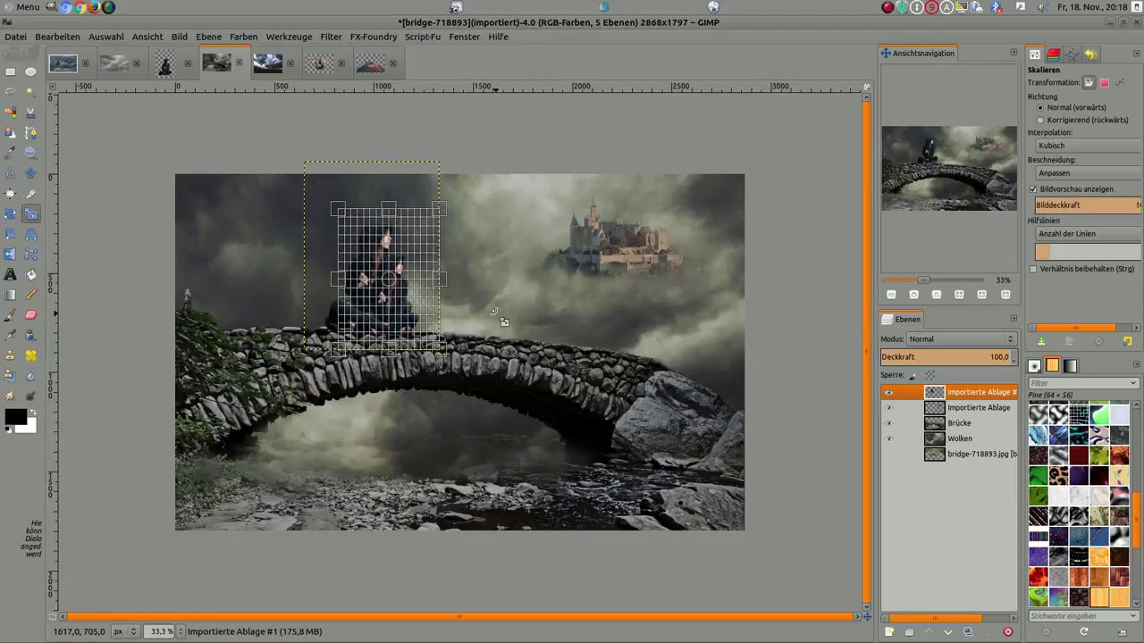
key(Return)
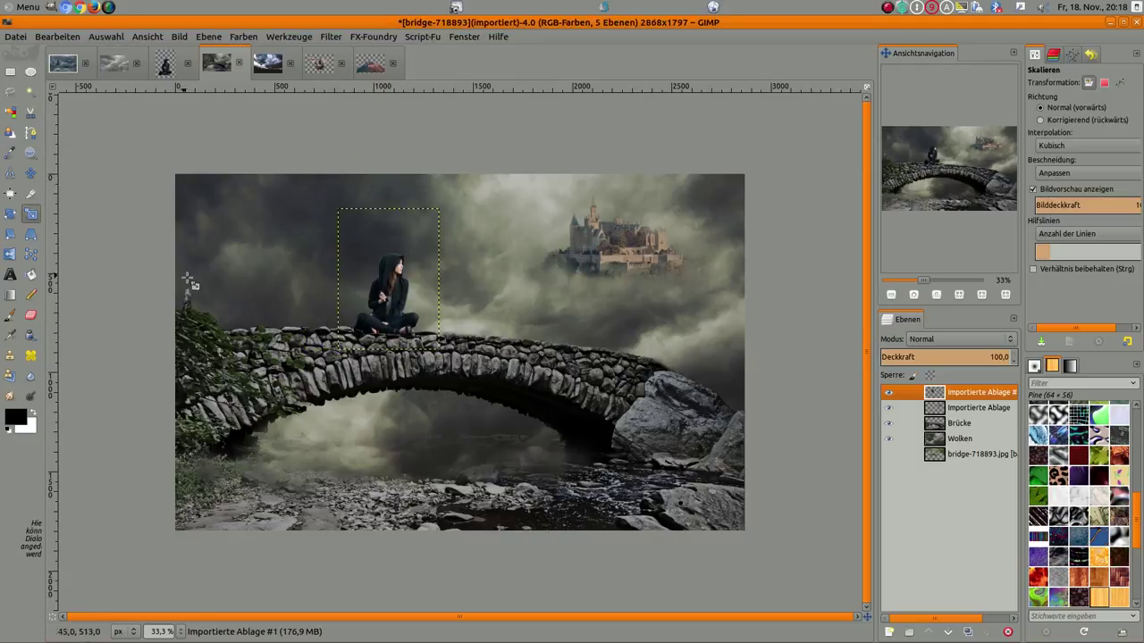
scroll(420, 322, up, 1)
scroll(414, 318, up, 1)
scroll(375, 306, up, 1)
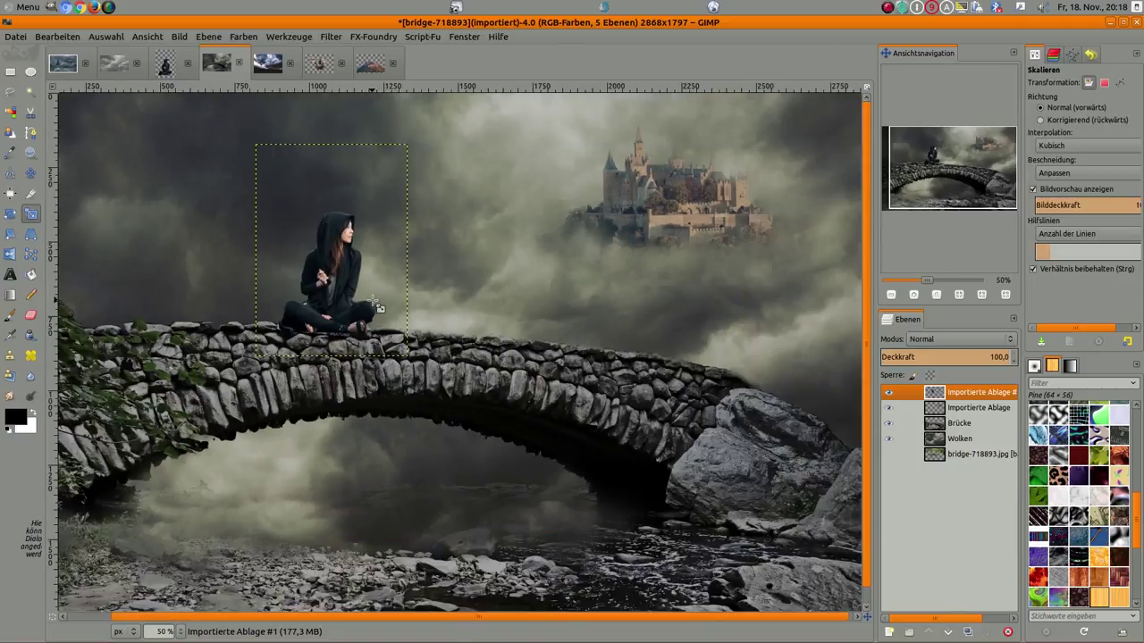
scroll(377, 306, down, 1)
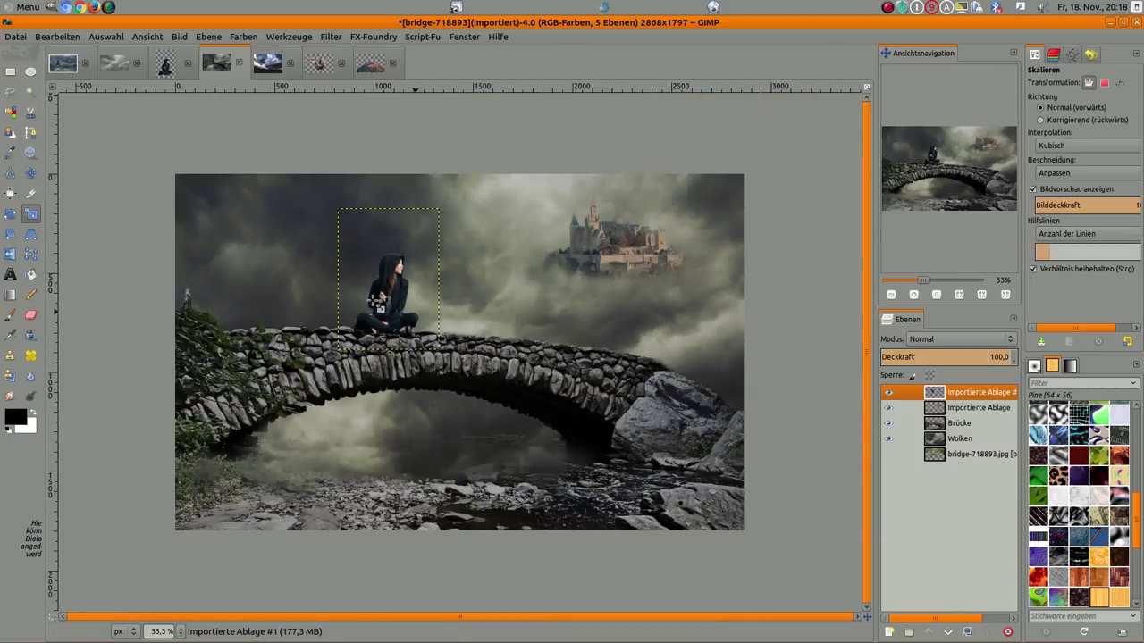
Nudge the woman slightly up and left onto the left part of the bridge.
click(31, 174)
scroll(407, 303, up, 1)
scroll(398, 308, up, 1)
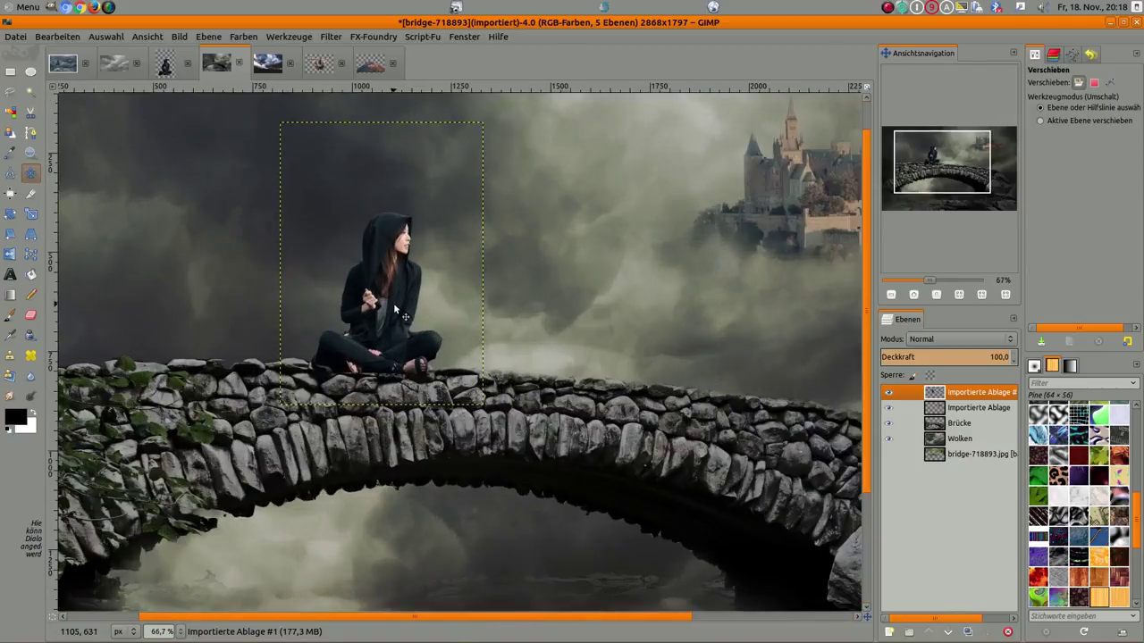
scroll(394, 310, up, 1)
mouse_move(379, 330)
mouse_down()
mouse_move(377, 315)
mouse_move(371, 323)
mouse_up()
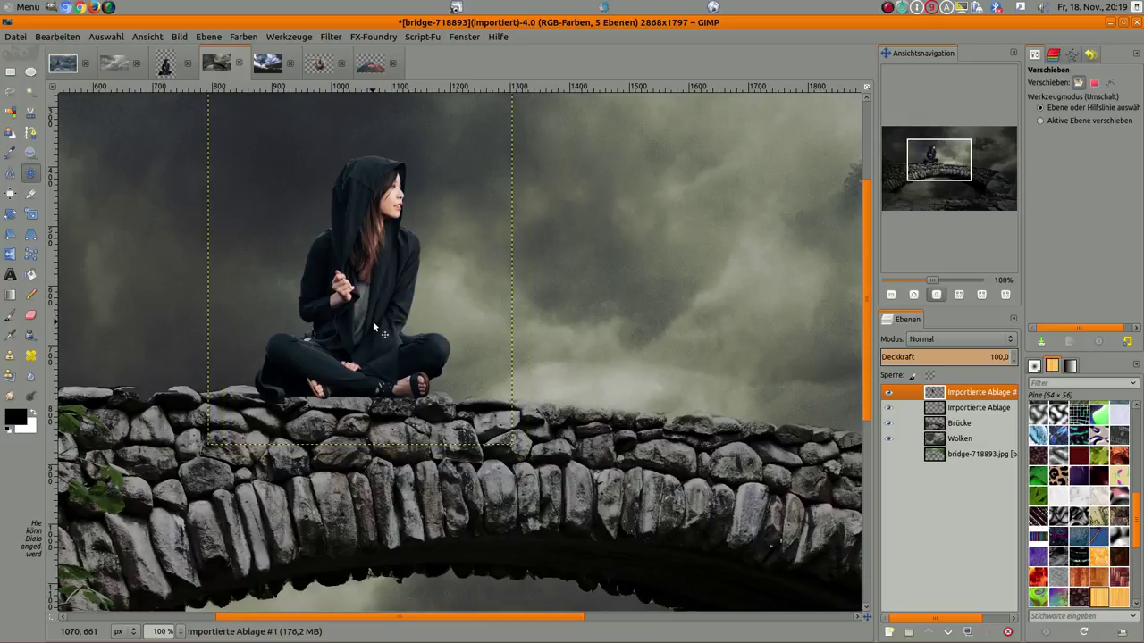
scroll(355, 336, down, 1)
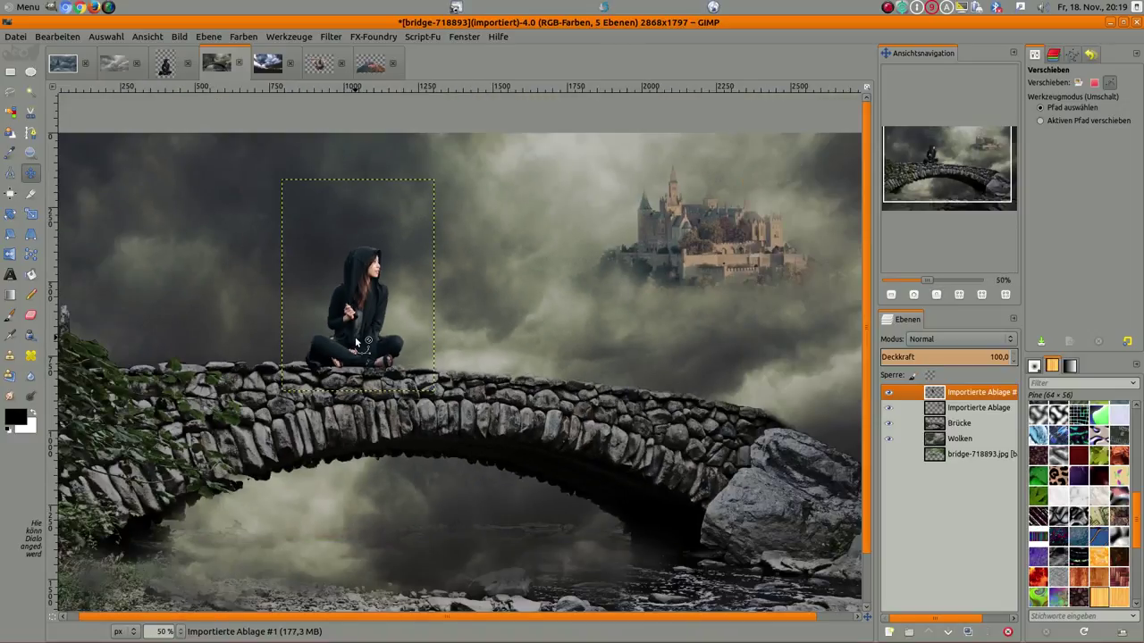
scroll(355, 339, up, 1)
key(m)
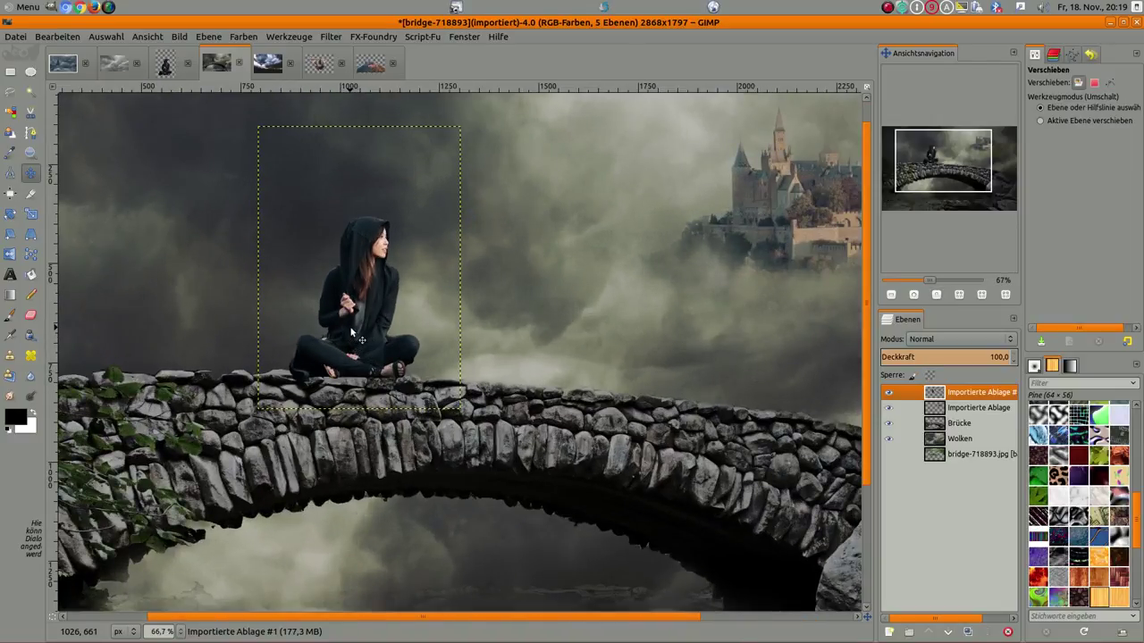
key(m)
scroll(161, 185, down, 1)
key(m)
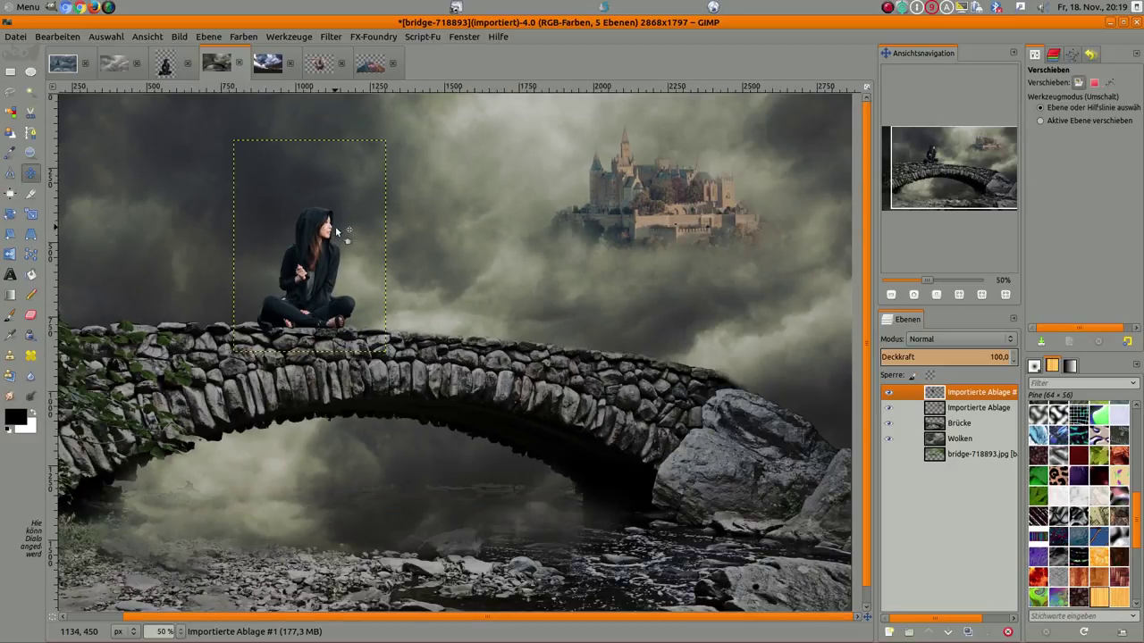
Bring up the cut-out pigeon image and drag its tab toward the bridge composite.
click(319, 63)
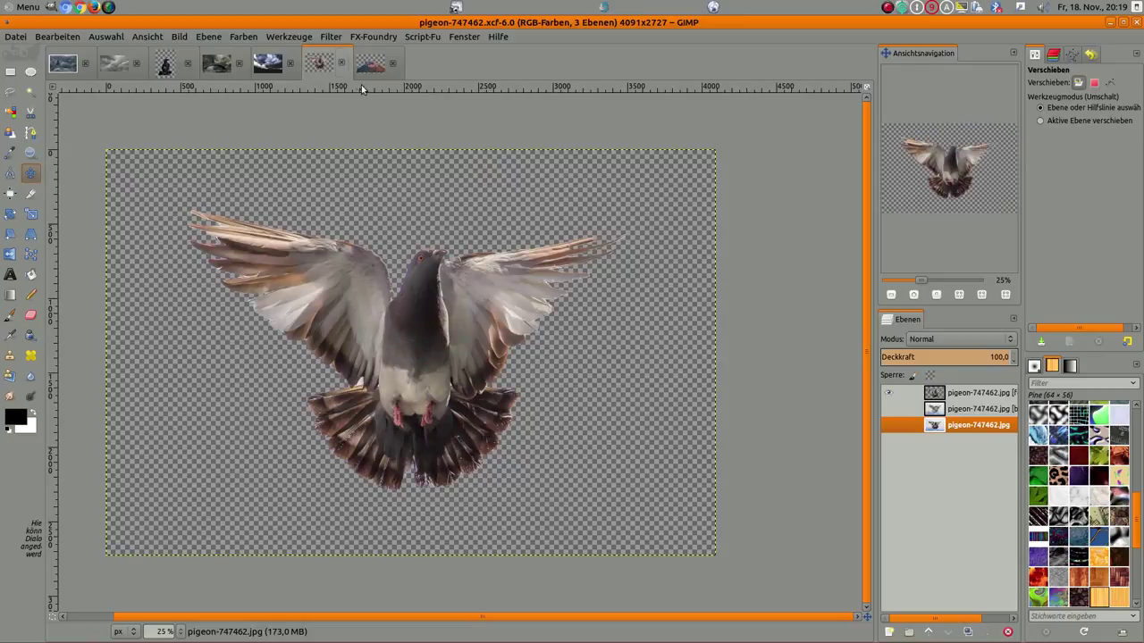
drag(317, 63, 213, 62)
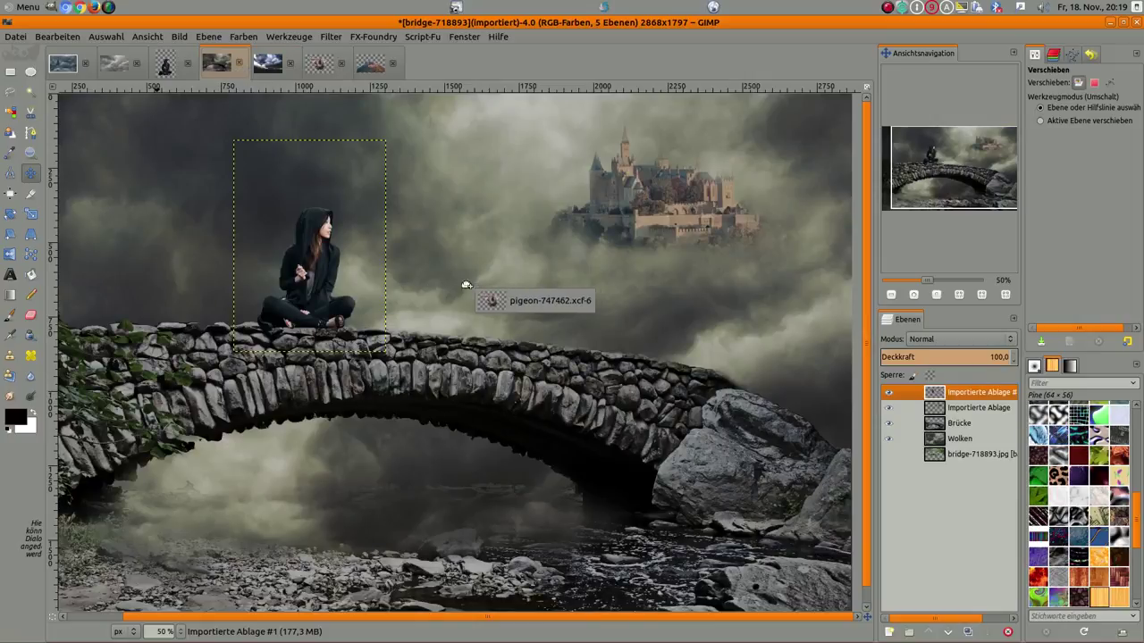
Drop the pigeon into the bridge composite as a new layer and scale it down small.
drag(212, 62, 396, 275)
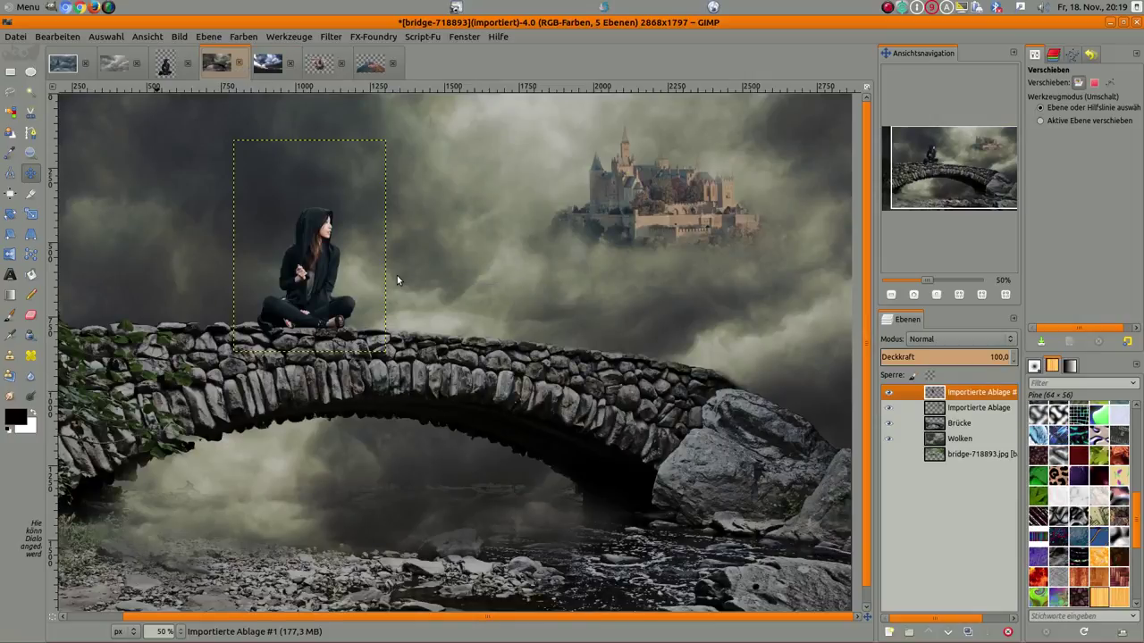
key(minus)
key(minus)
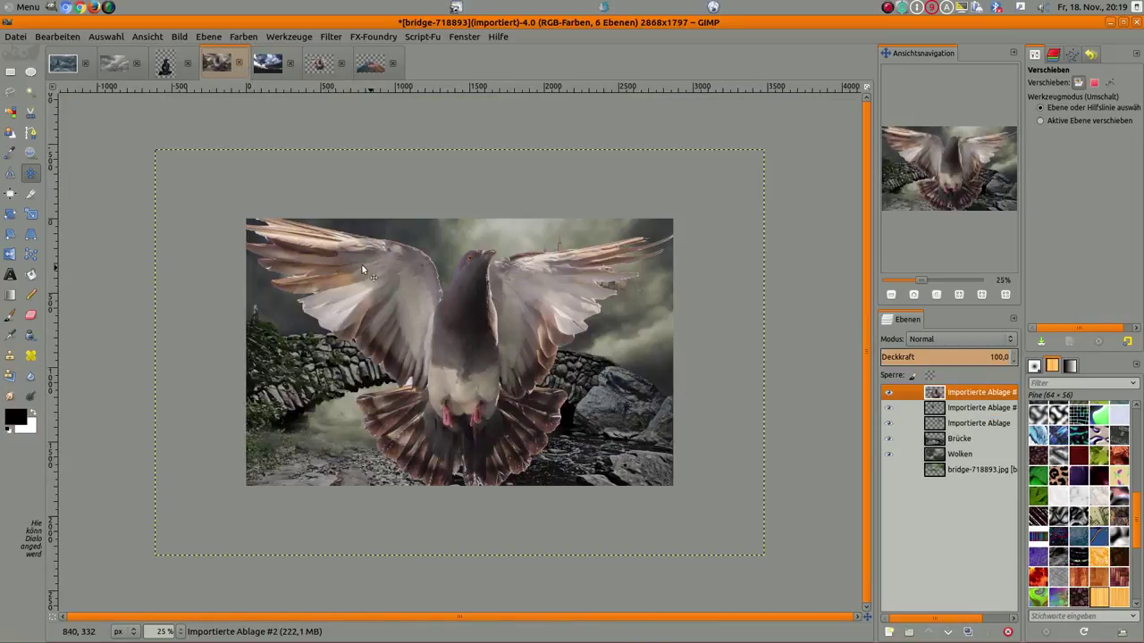
click(30, 214)
click(159, 159)
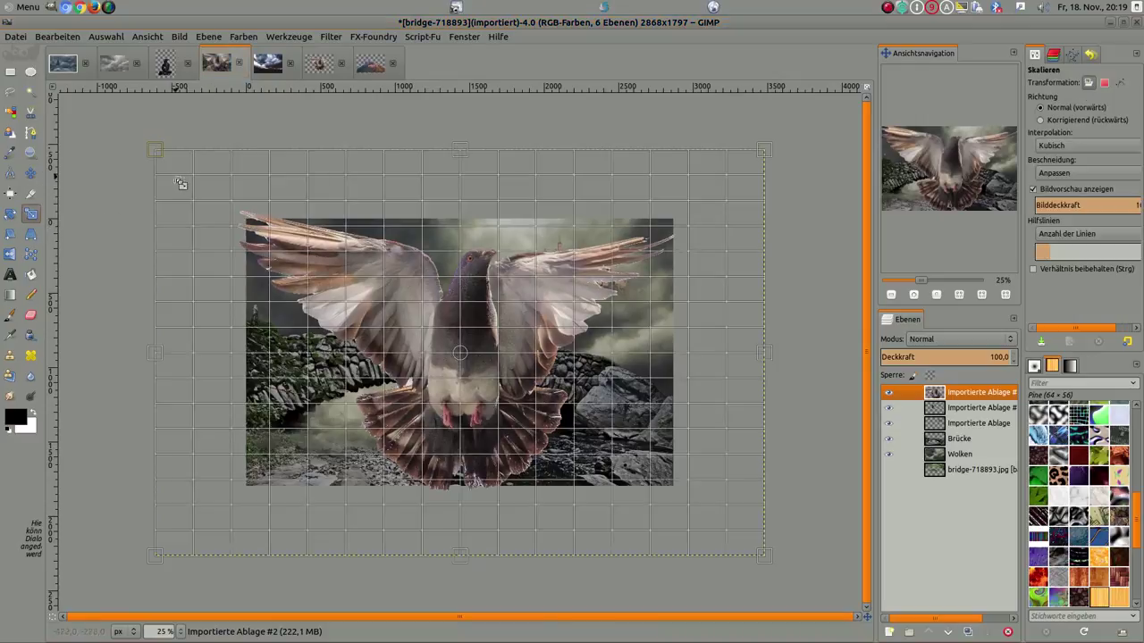
drag(183, 185, 197, 258)
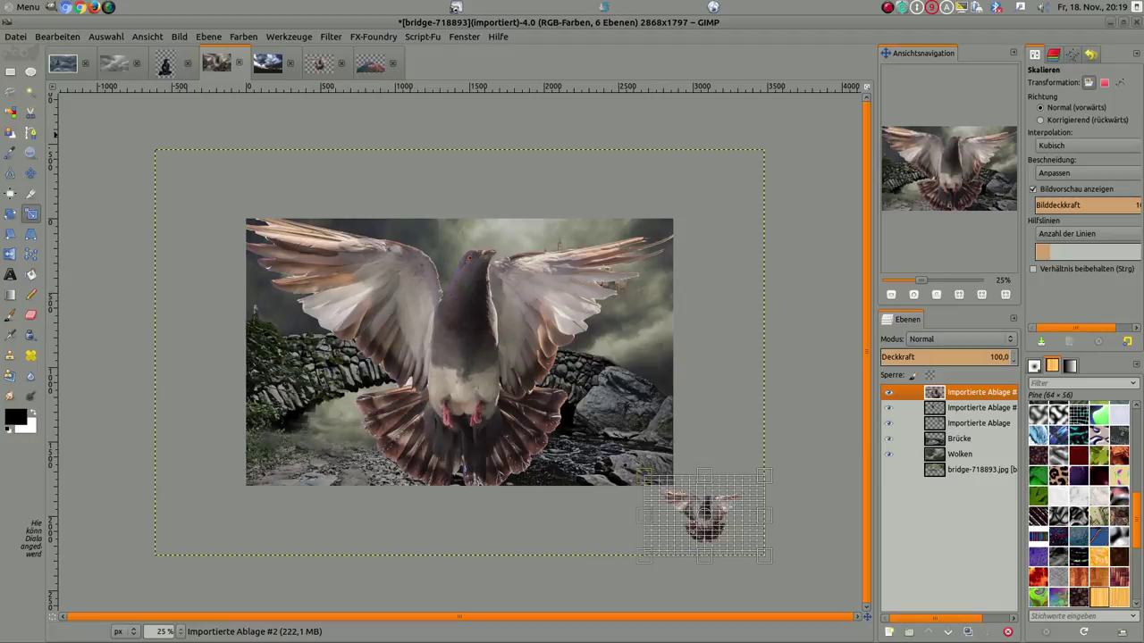
key(Return)
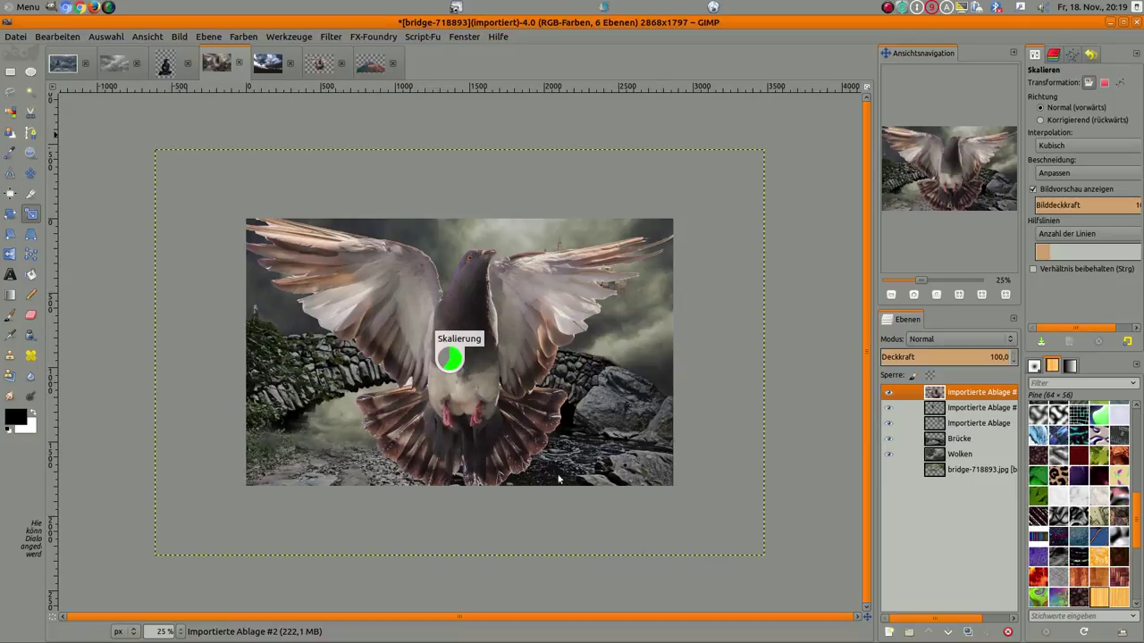
click(31, 172)
Move the pigeon onto the hooded woman and place its layer beneath hers.
drag(694, 503, 394, 291)
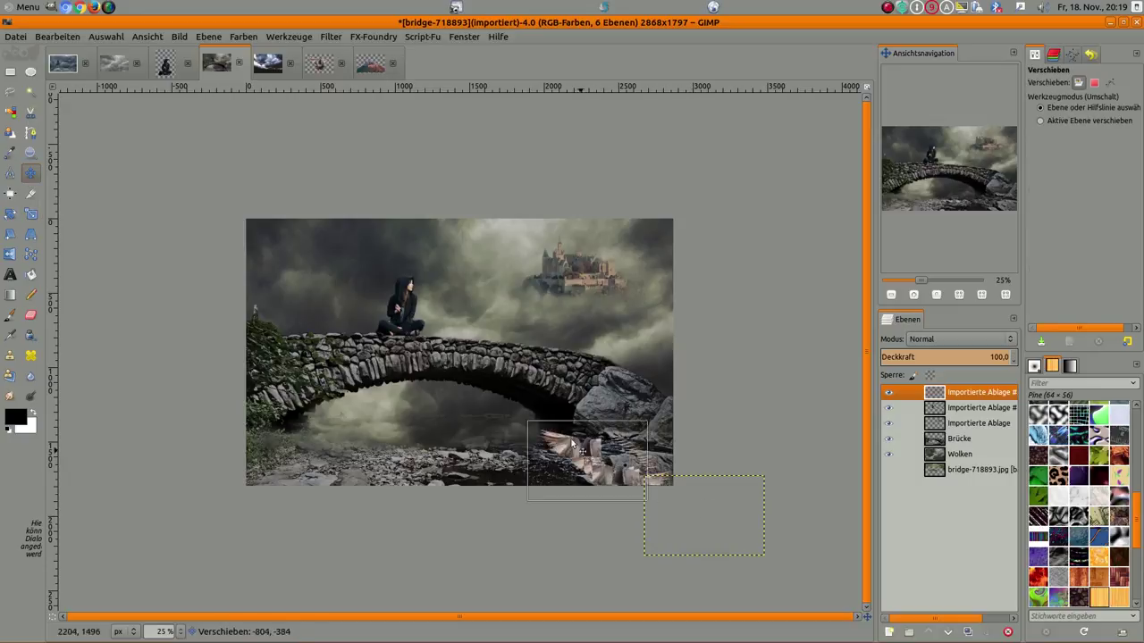
scroll(394, 290, up, 1)
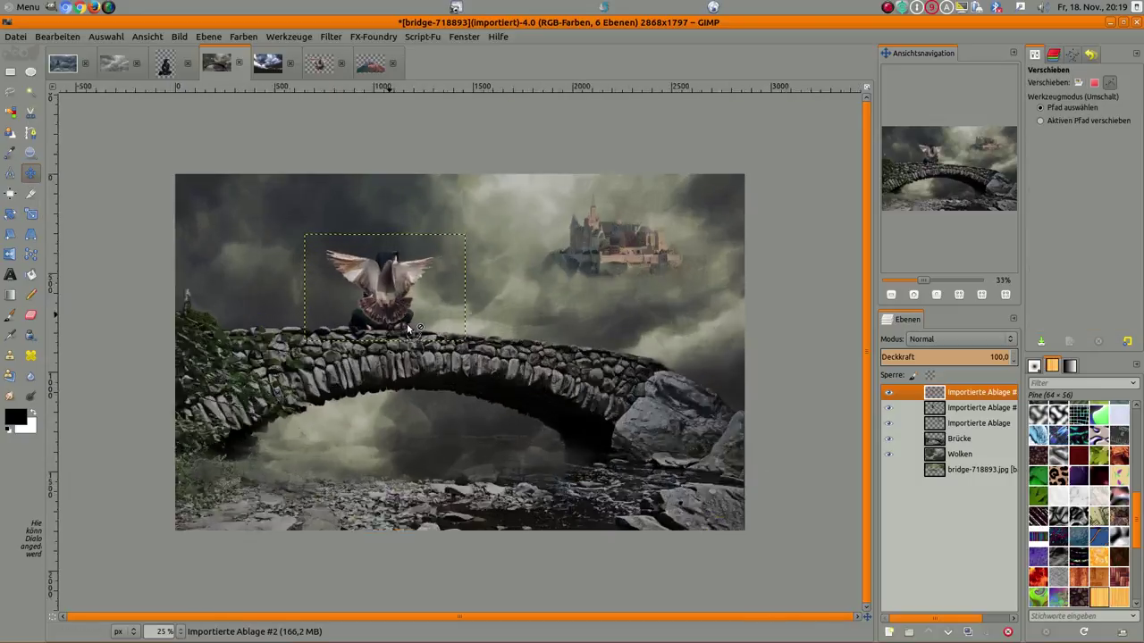
scroll(394, 290, up, 2)
scroll(400, 289, up, 1)
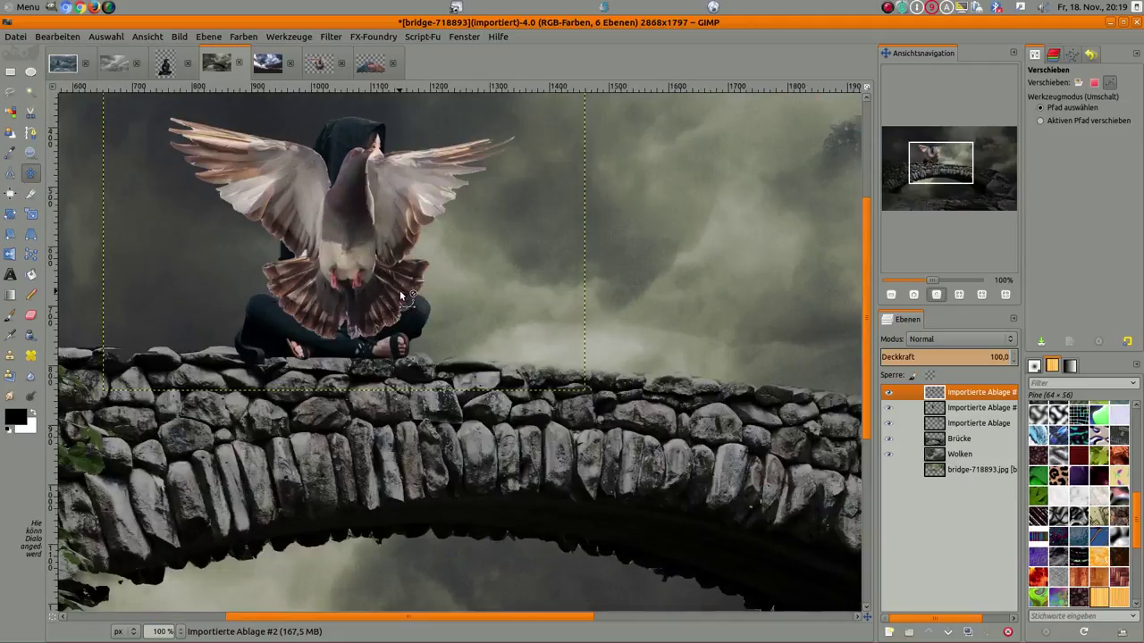
drag(936, 396, 934, 415)
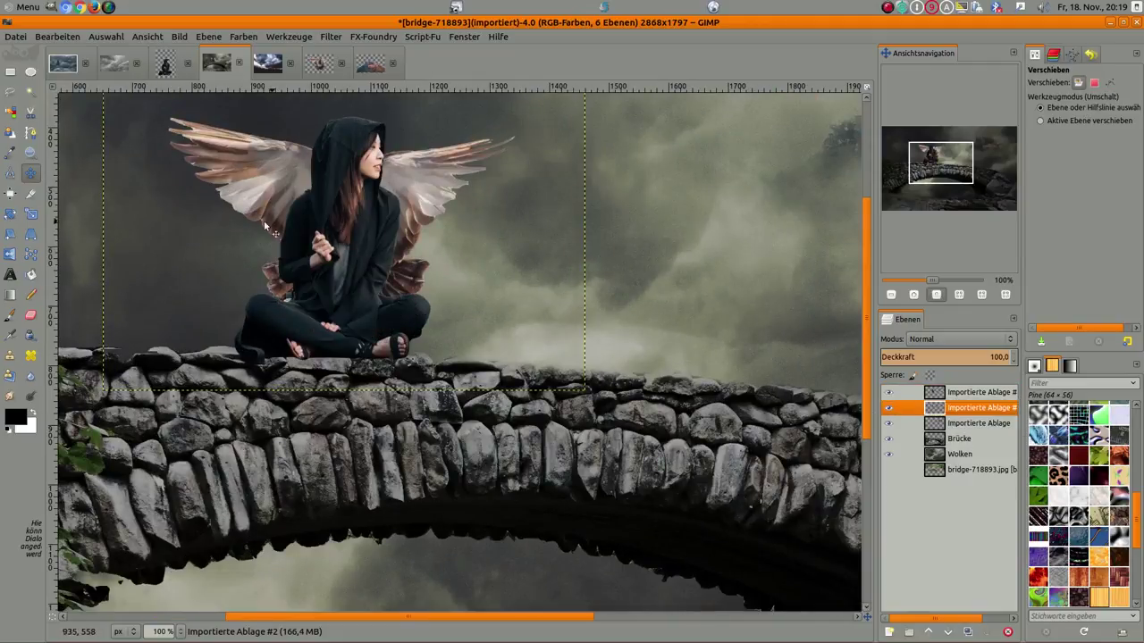
Enlarge the wings out to the left and right so they spread behind her.
click(10, 215)
click(31, 215)
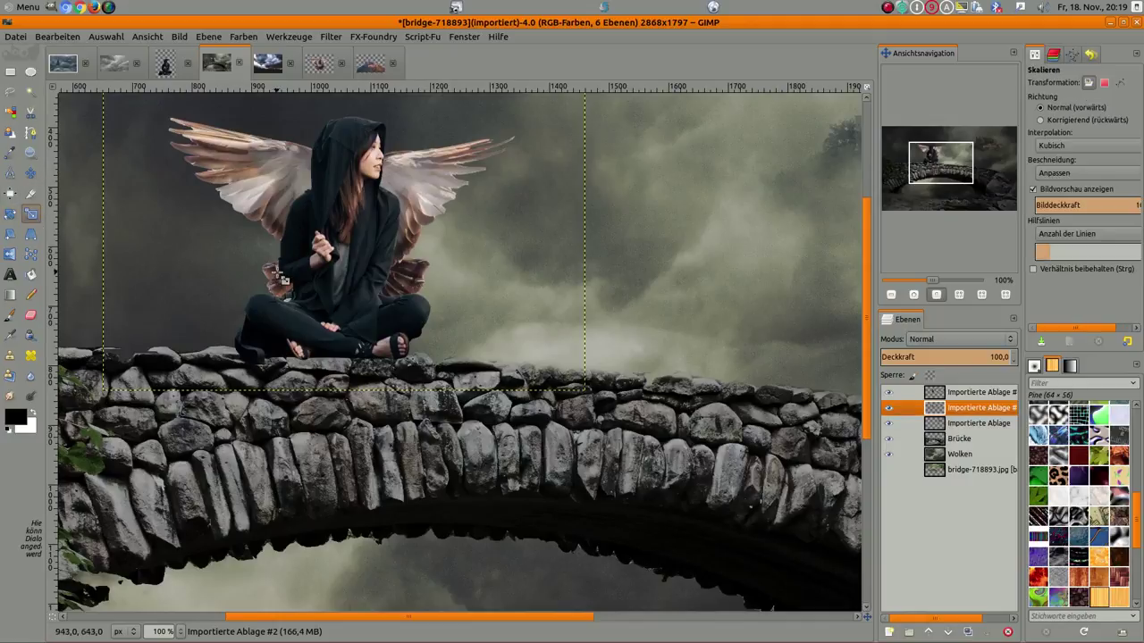
click(101, 246)
drag(93, 406, 18, 430)
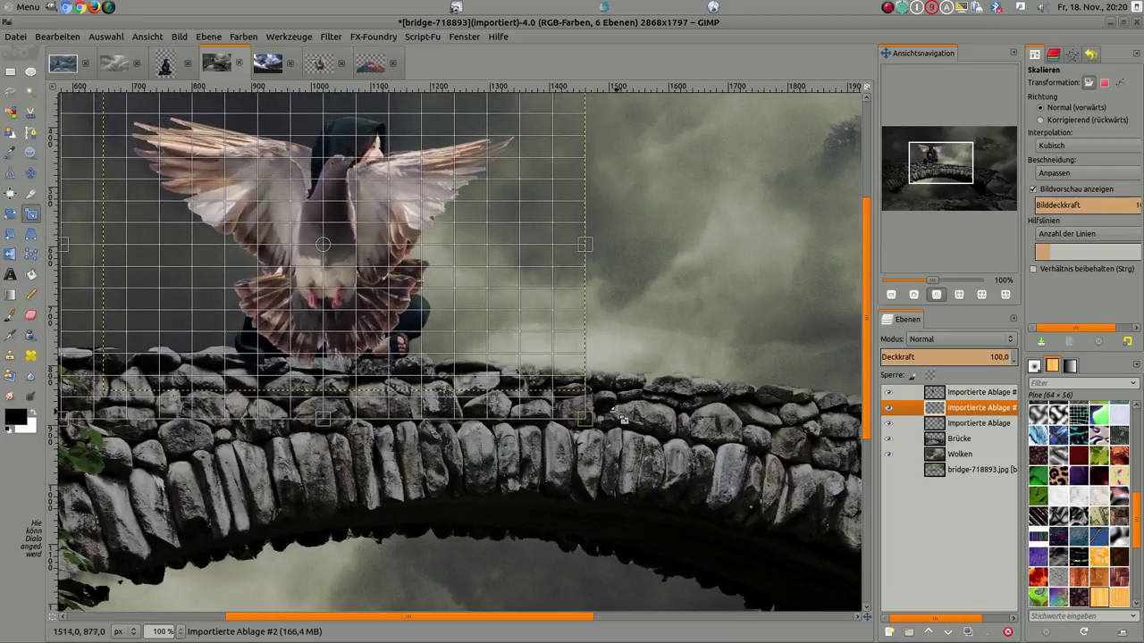
drag(589, 426, 616, 444)
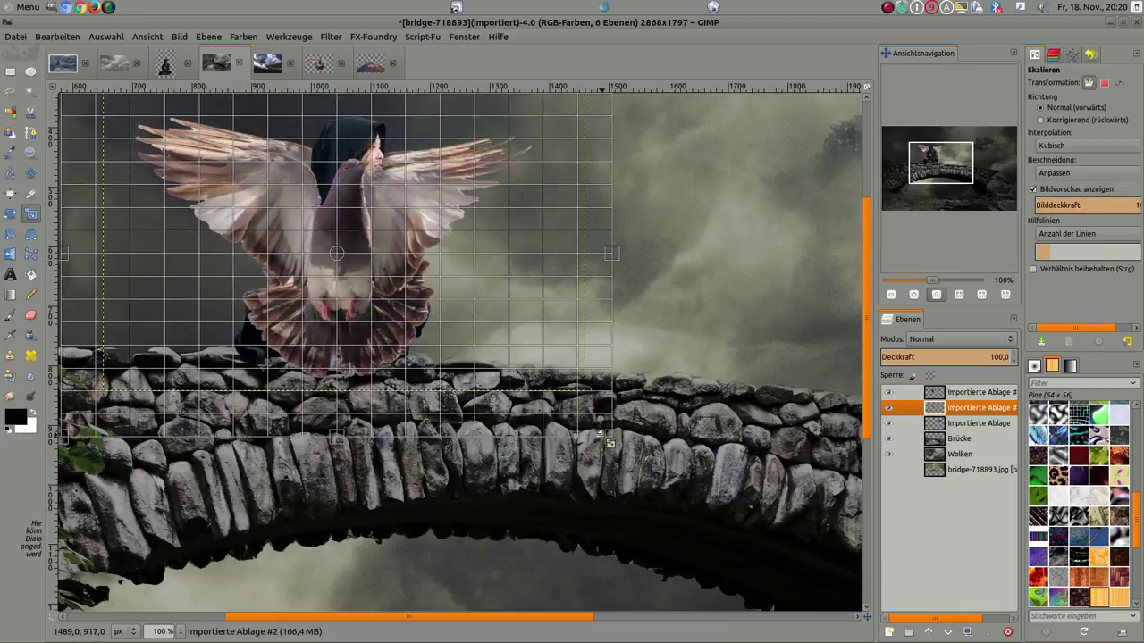
key(Return)
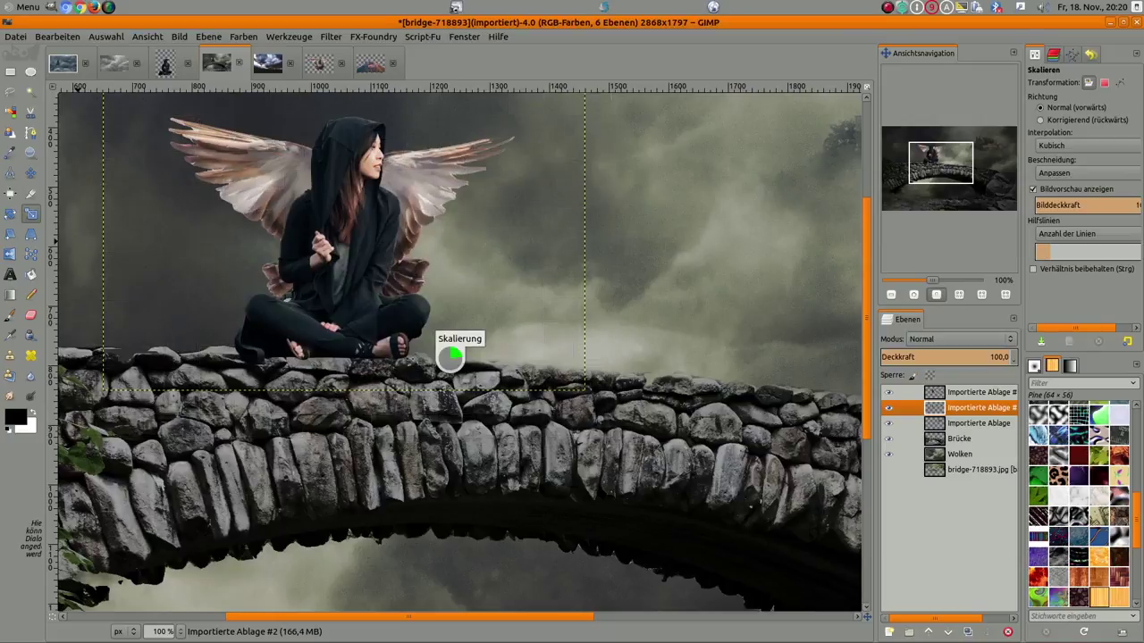
scroll(358, 309, down, 2)
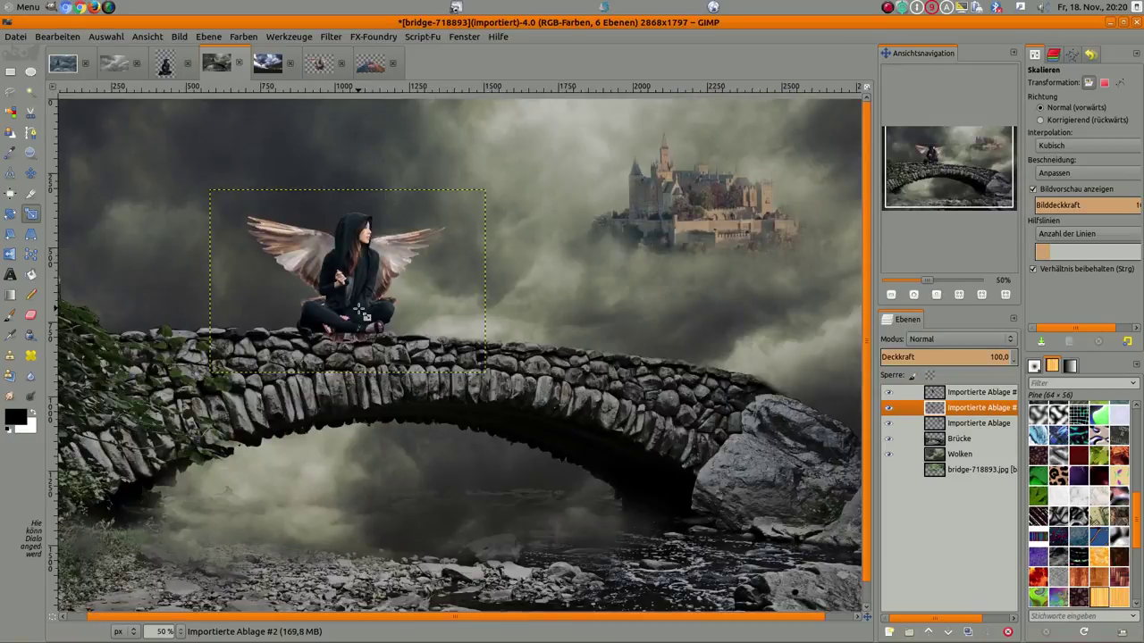
scroll(358, 309, up, 1)
scroll(358, 308, up, 1)
Nudge the wings down a few pixels.
click(30, 173)
drag(410, 207, 409, 215)
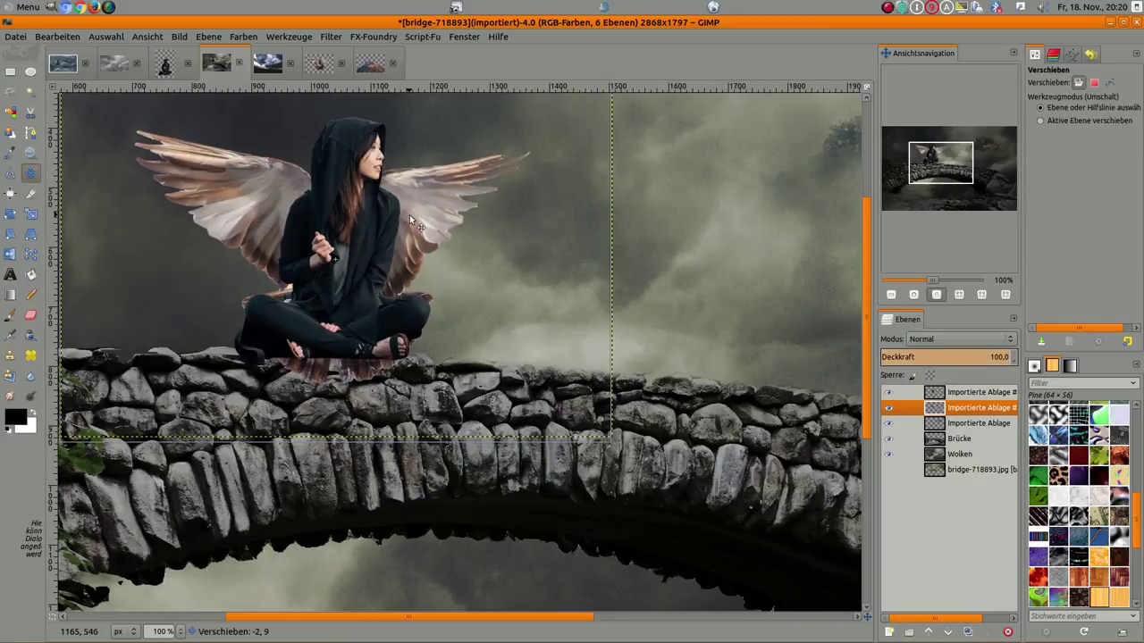
scroll(433, 310, up, 2)
scroll(432, 310, down, 1)
scroll(415, 294, down, 1)
scroll(411, 286, down, 1)
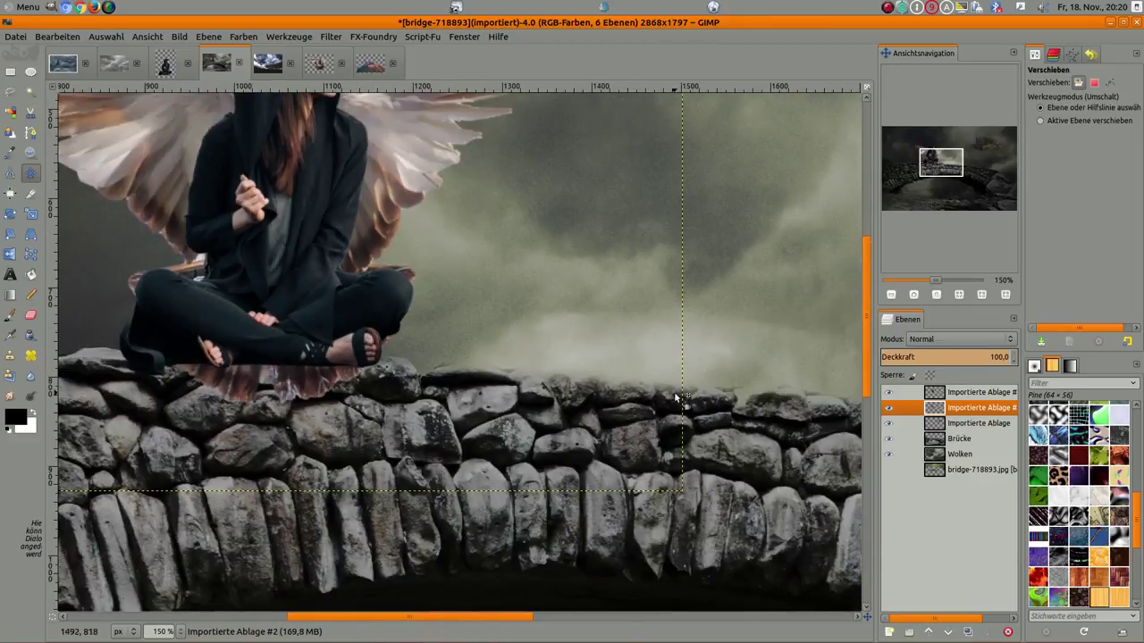
right_click(976, 412)
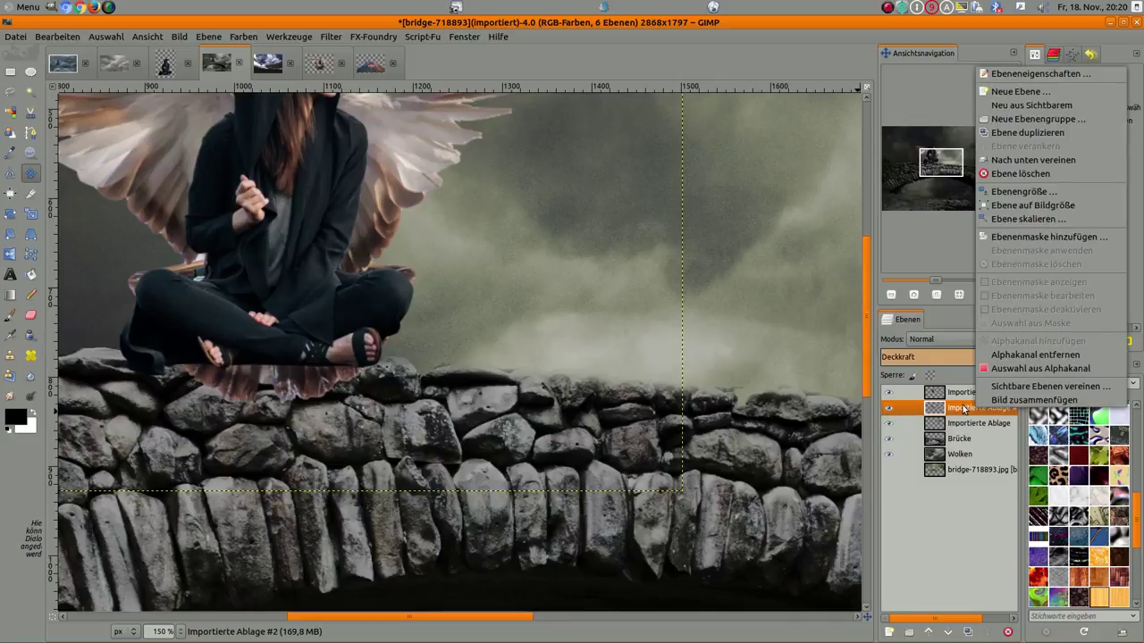
Rename the imported layers: the wings to 'Flügel' and the hooded woman to 'Frau'.
click(963, 409)
text(Ti)
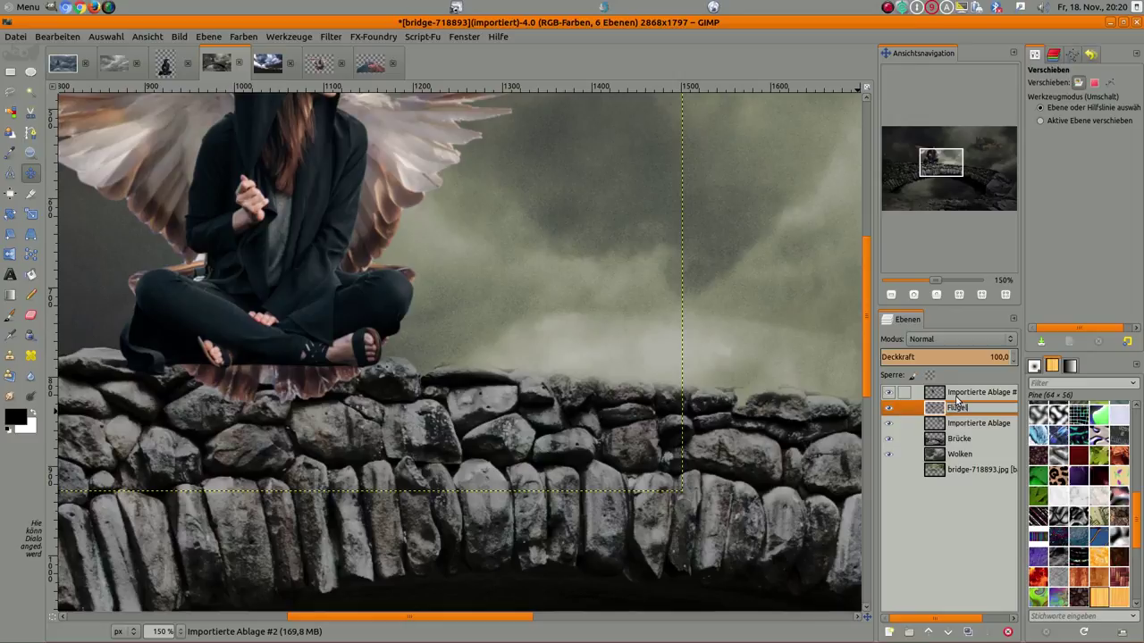
click(955, 397)
text(Fl)
text(Frau)
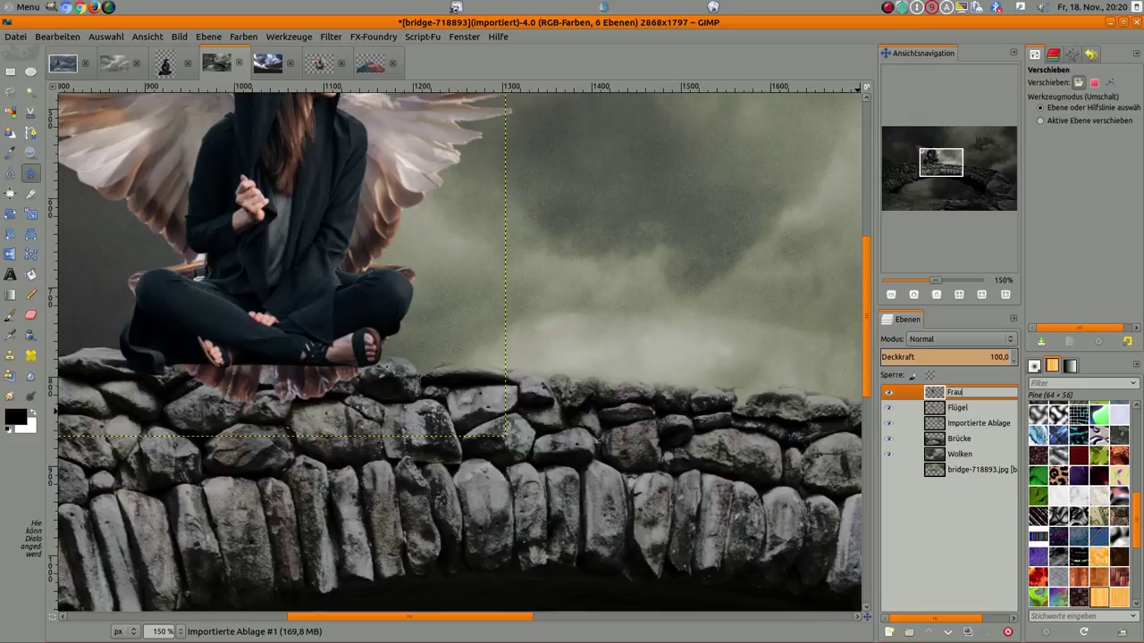
key(Return)
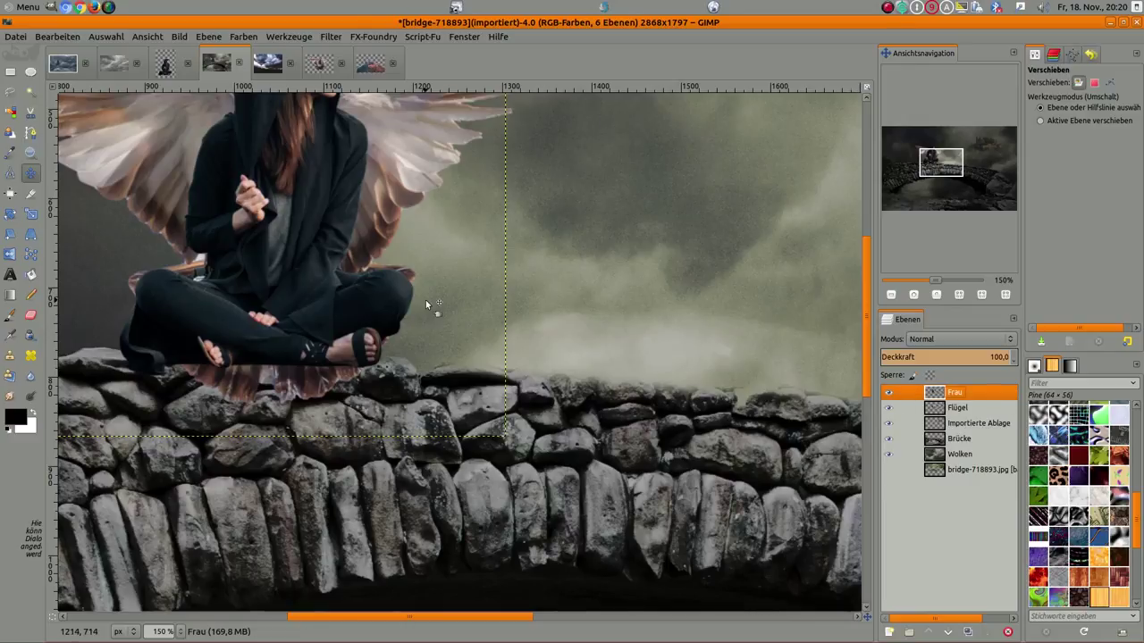
Set the eraser to opacity 100 with the Hardness 075 brush at size 55.
scroll(426, 299, up, 2)
scroll(468, 288, down, 2)
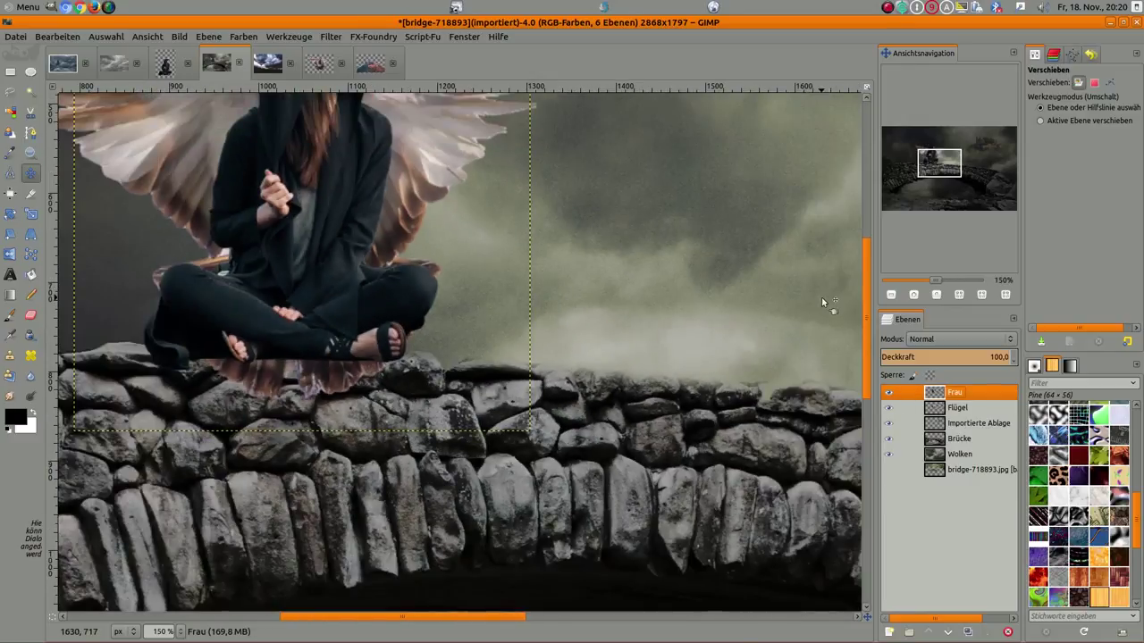
click(32, 316)
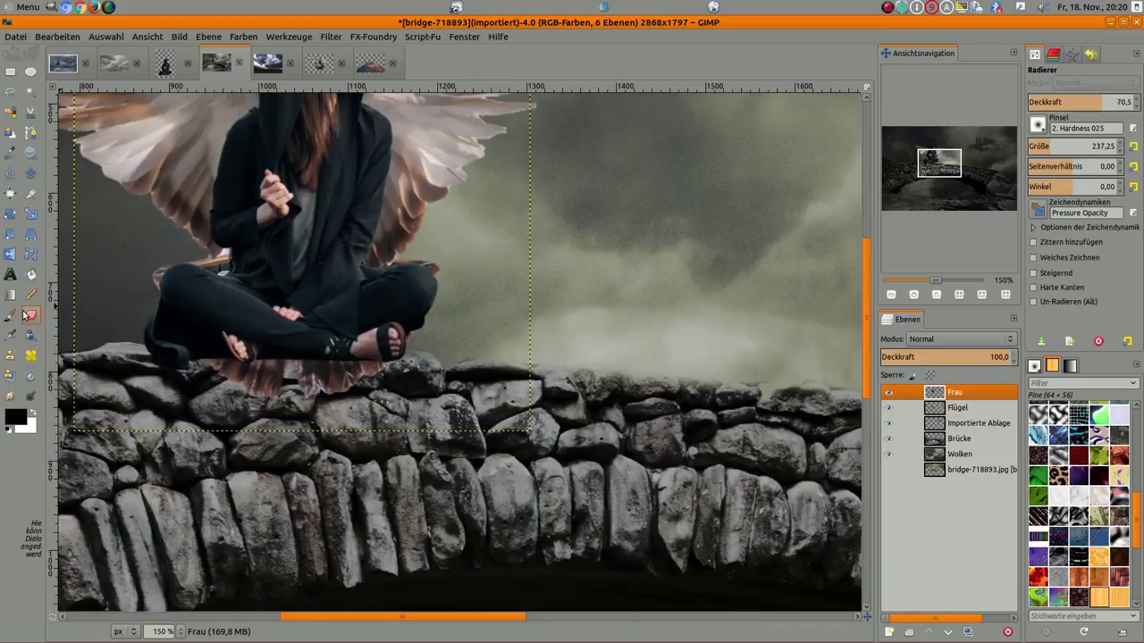
drag(1095, 105, 1140, 102)
click(1038, 125)
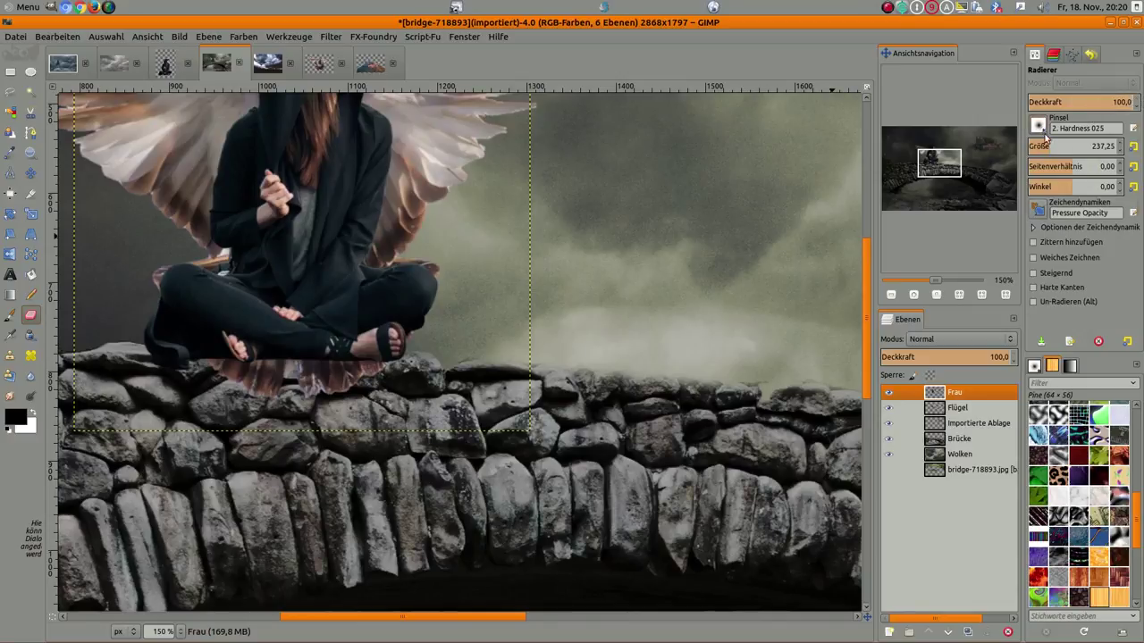
click(1099, 286)
click(1039, 146)
text(129,25)
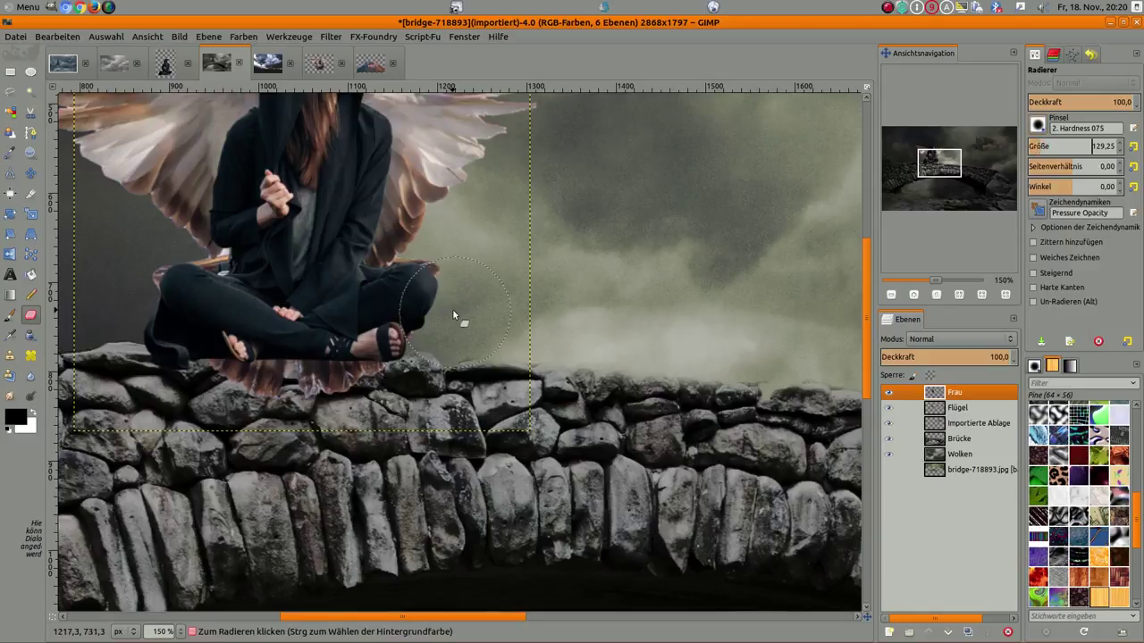
click(1034, 147)
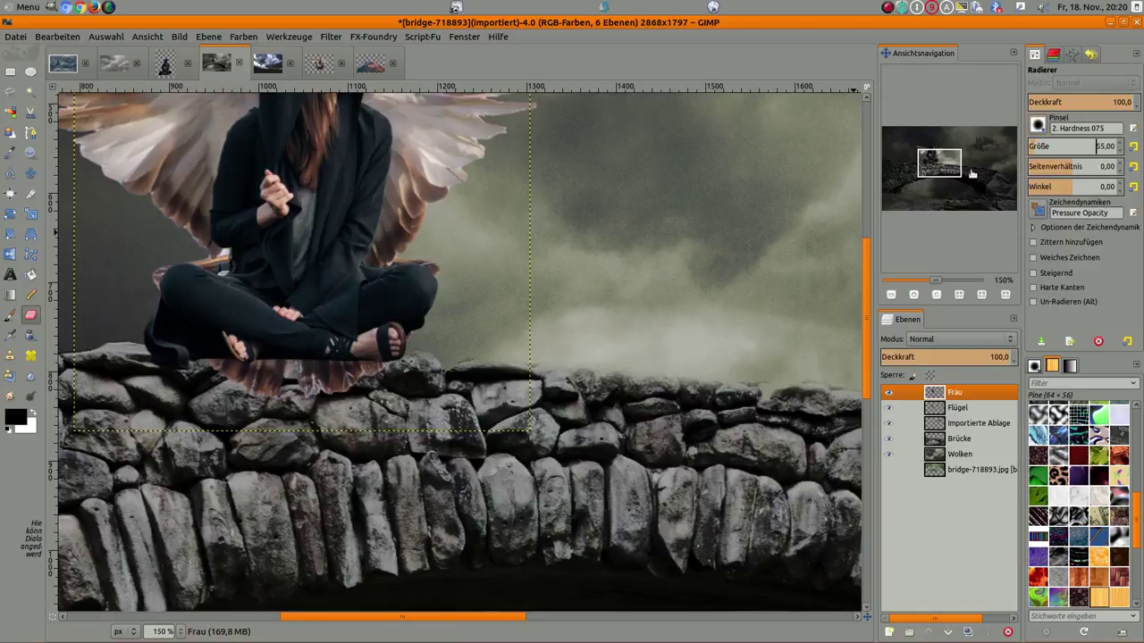
Erase stray wing feathers behind the knee and under the feet on the Flügel layer.
drag(439, 301, 420, 278)
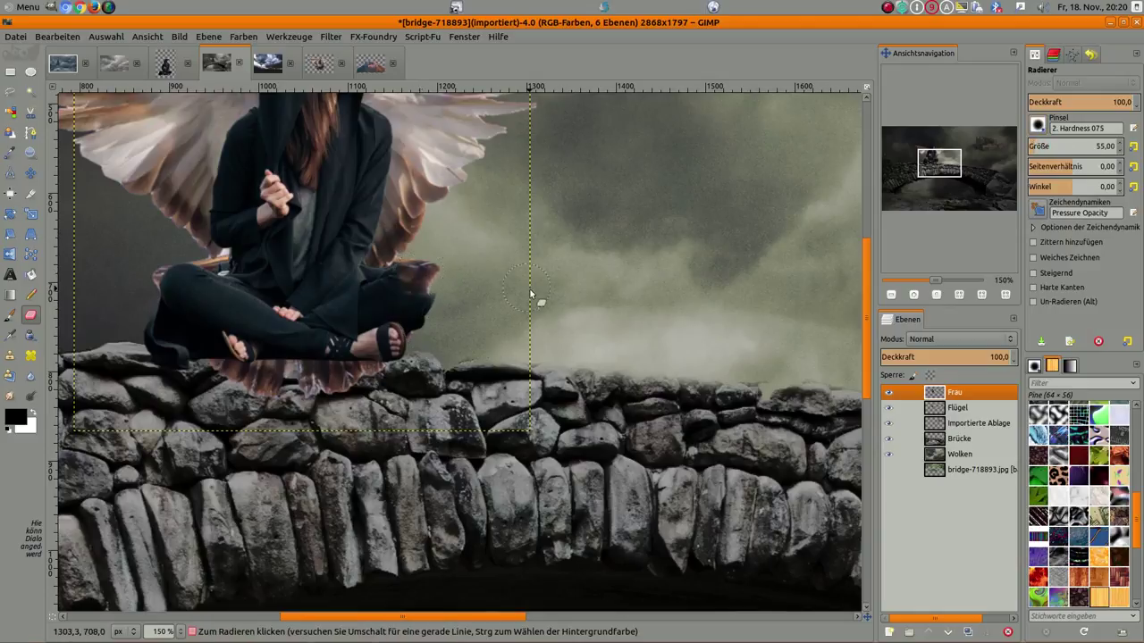
key(ctrl+z)
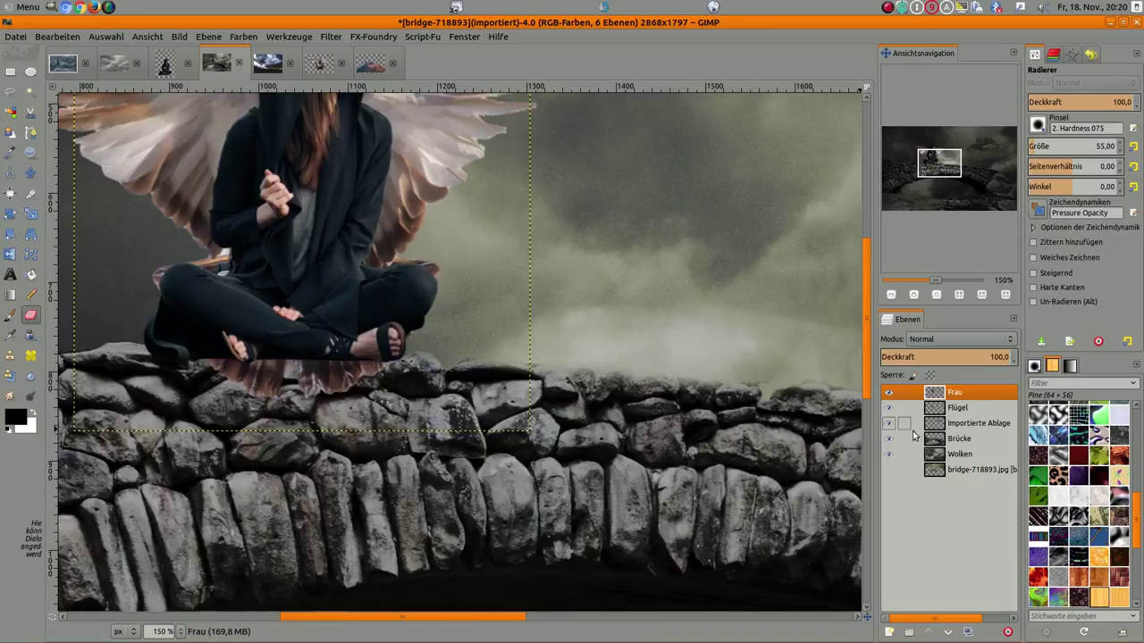
click(954, 408)
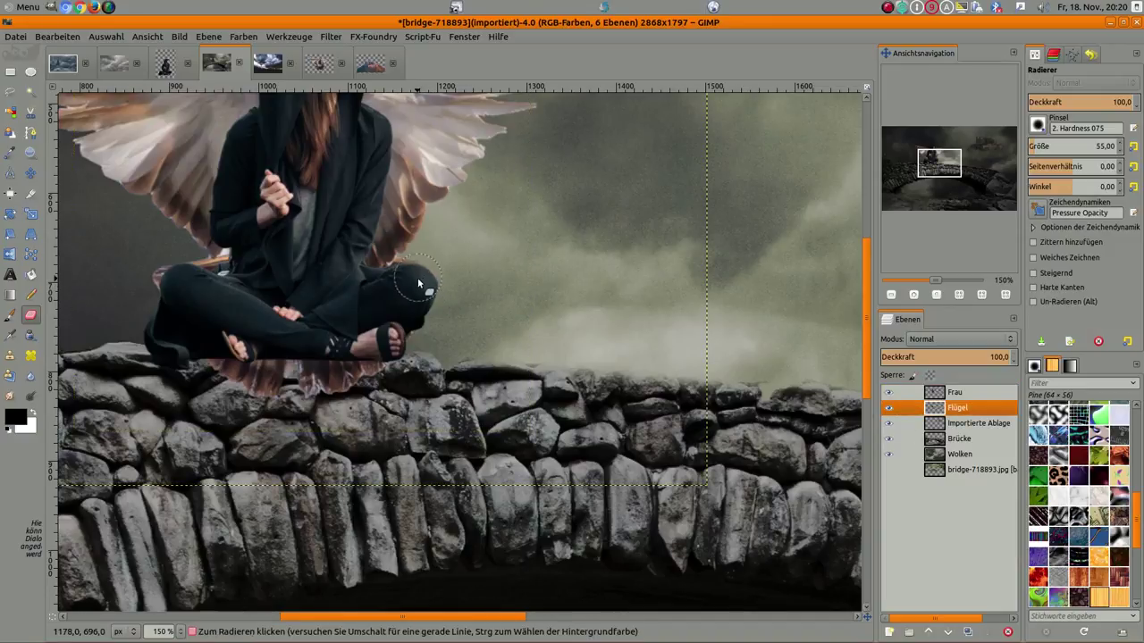
mouse_move(417, 277)
mouse_down()
mouse_move(273, 384)
mouse_move(181, 291)
mouse_move(270, 268)
mouse_up()
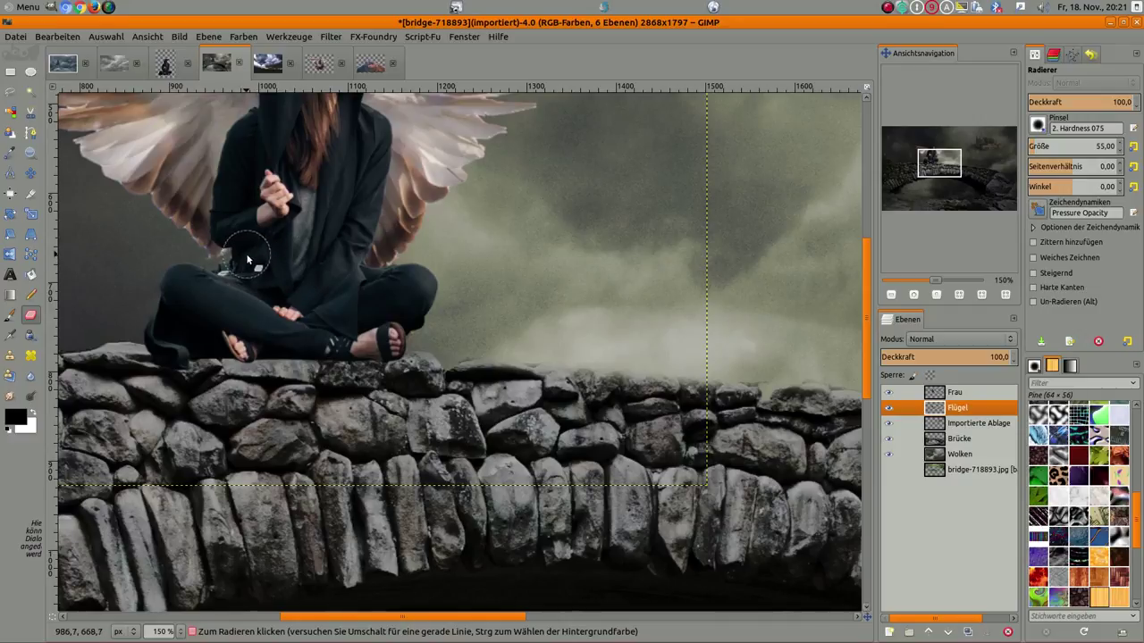
key(shift+ctrl+j)
key(1)
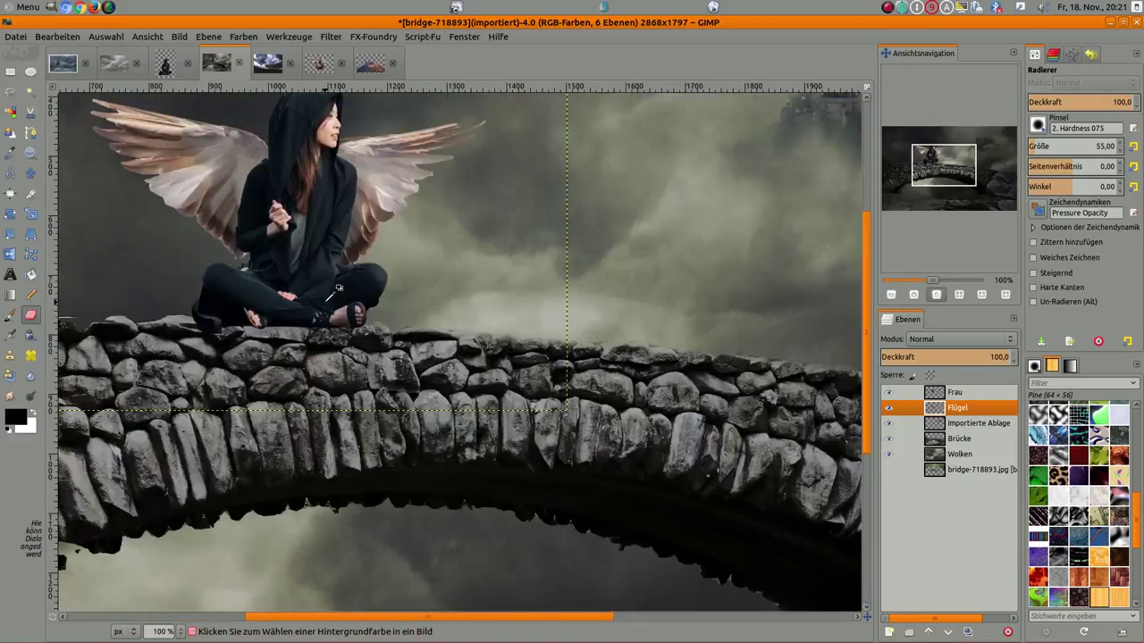
scroll(338, 288, down, 1)
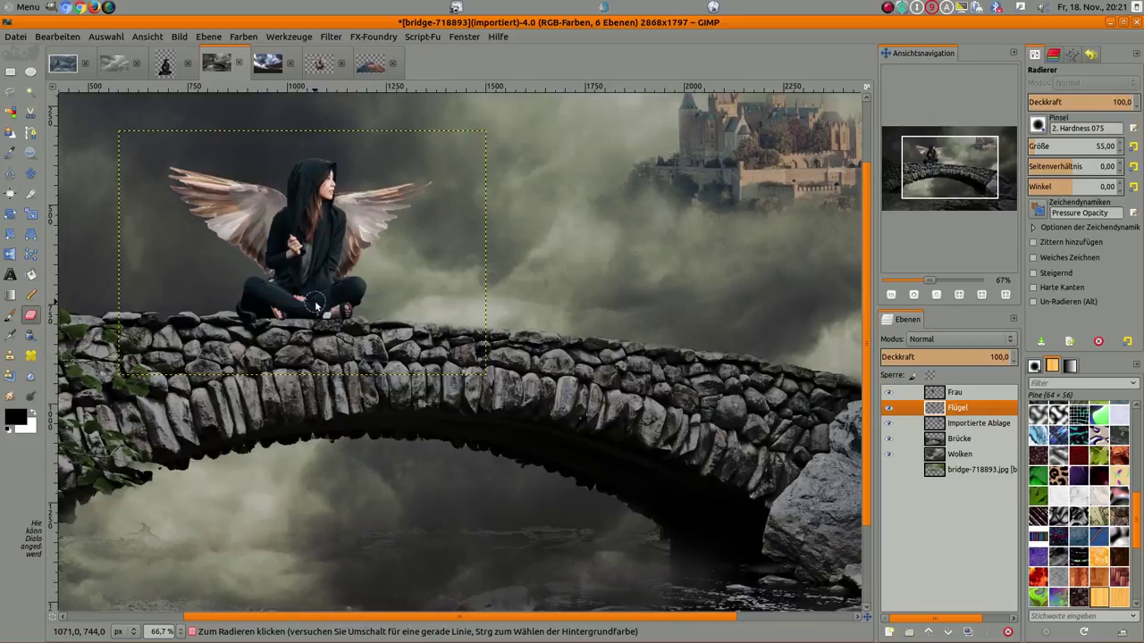
Move the Flügel wings slightly lower behind the woman.
click(32, 175)
drag(369, 210, 368, 216)
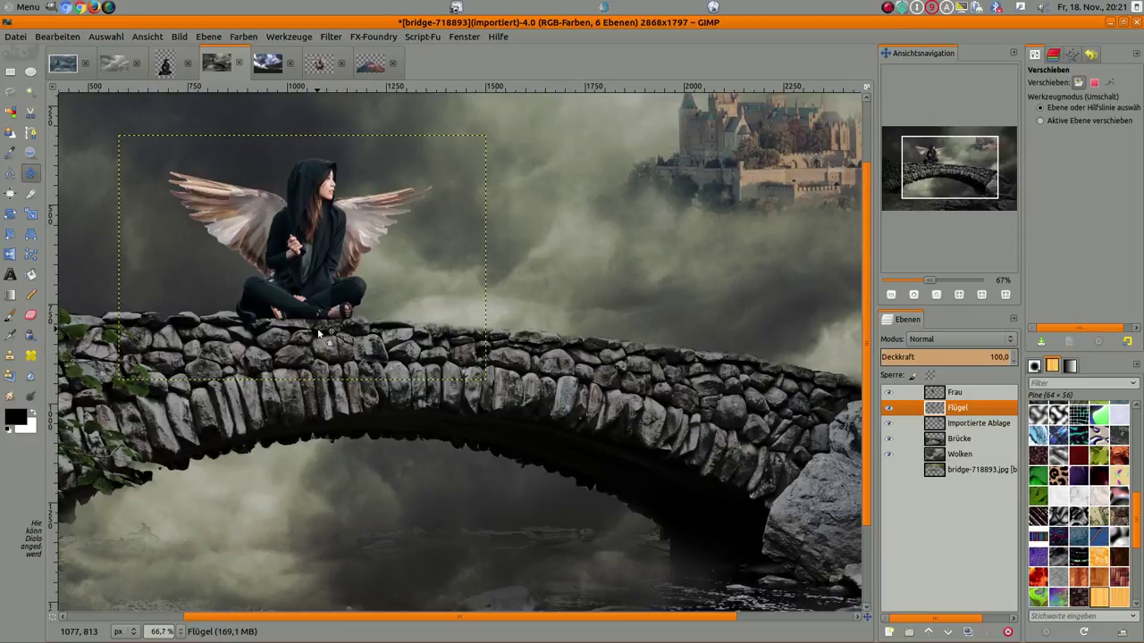
scroll(316, 327, up, 3)
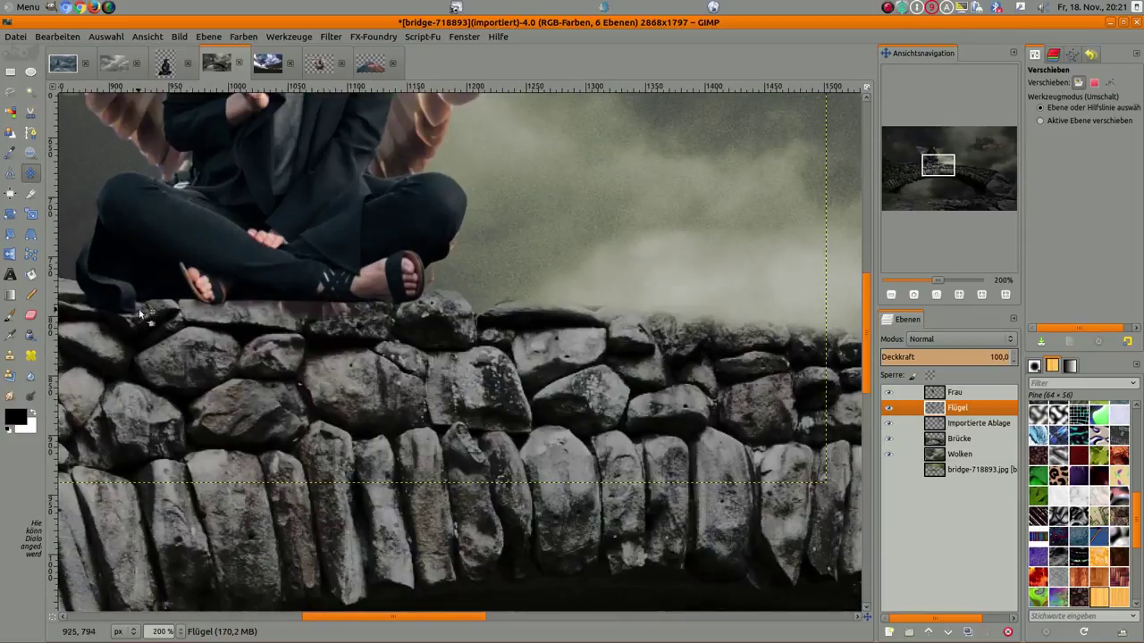
click(32, 314)
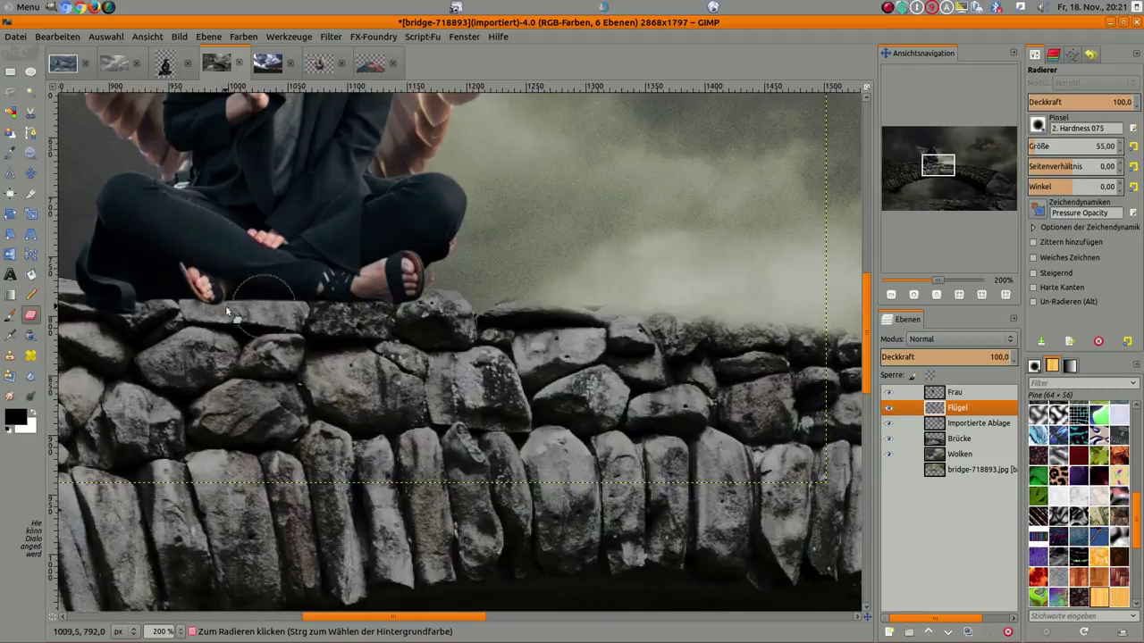
scroll(319, 304, down, 1)
scroll(319, 303, down, 3)
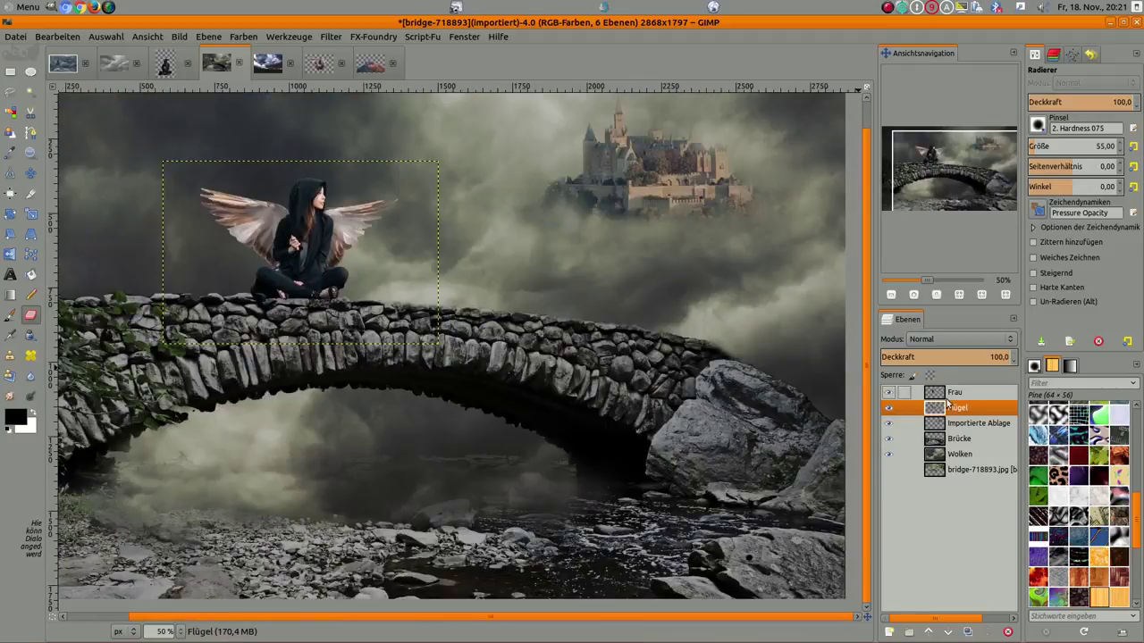
Darken the wings with a curve: lower the highlights, slightly lift midtones and shadows.
click(243, 37)
click(273, 130)
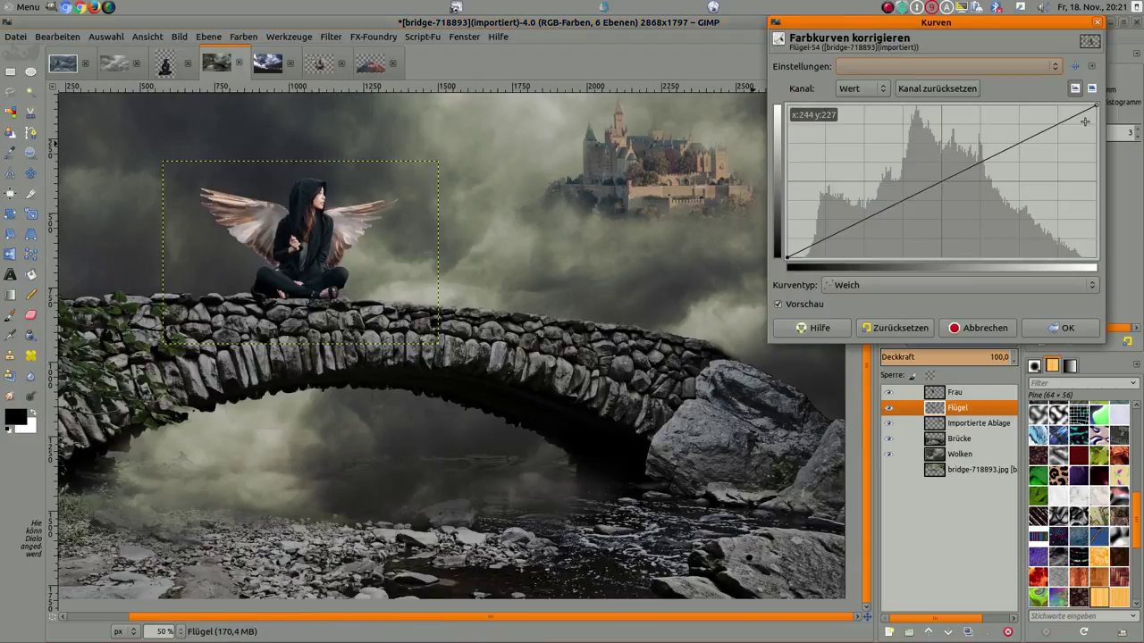
drag(1095, 107, 1097, 130)
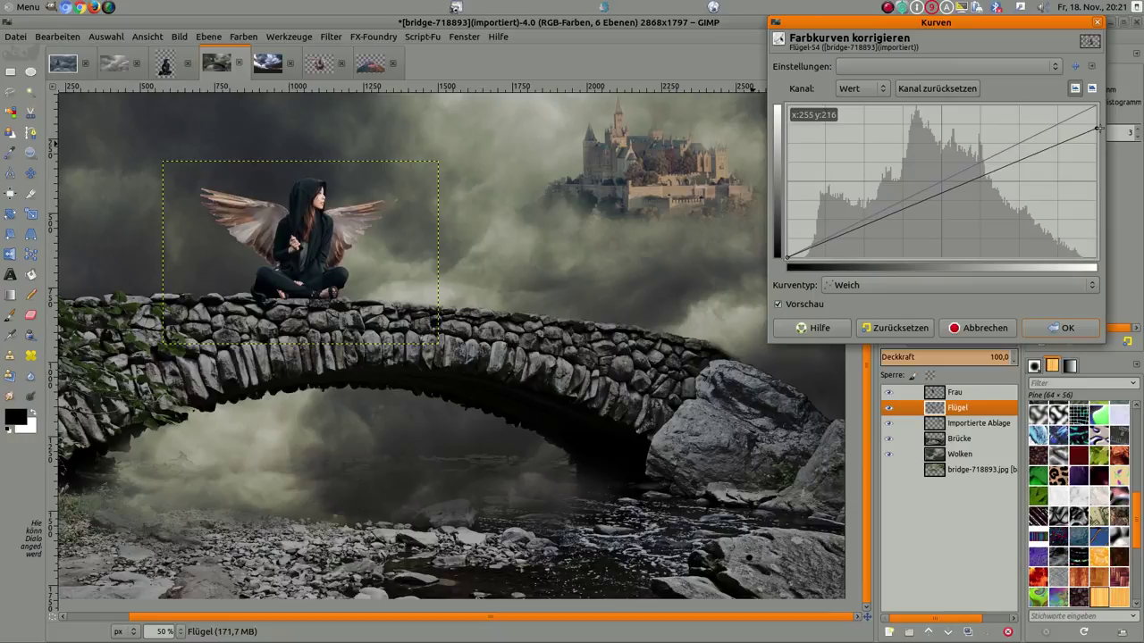
drag(906, 212, 904, 190)
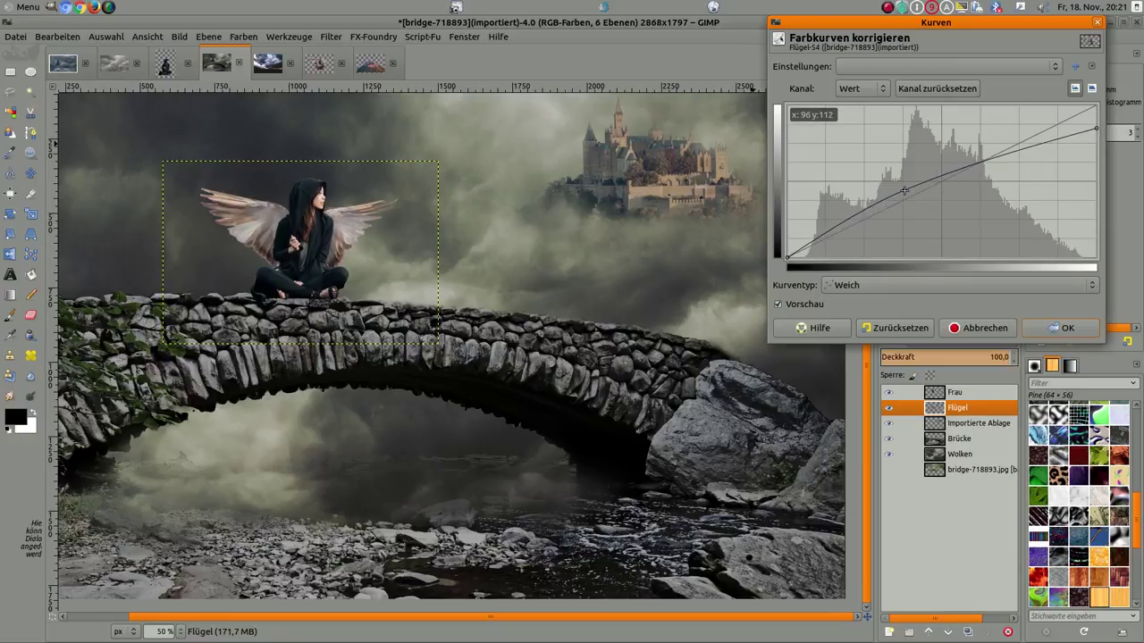
drag(972, 166, 967, 159)
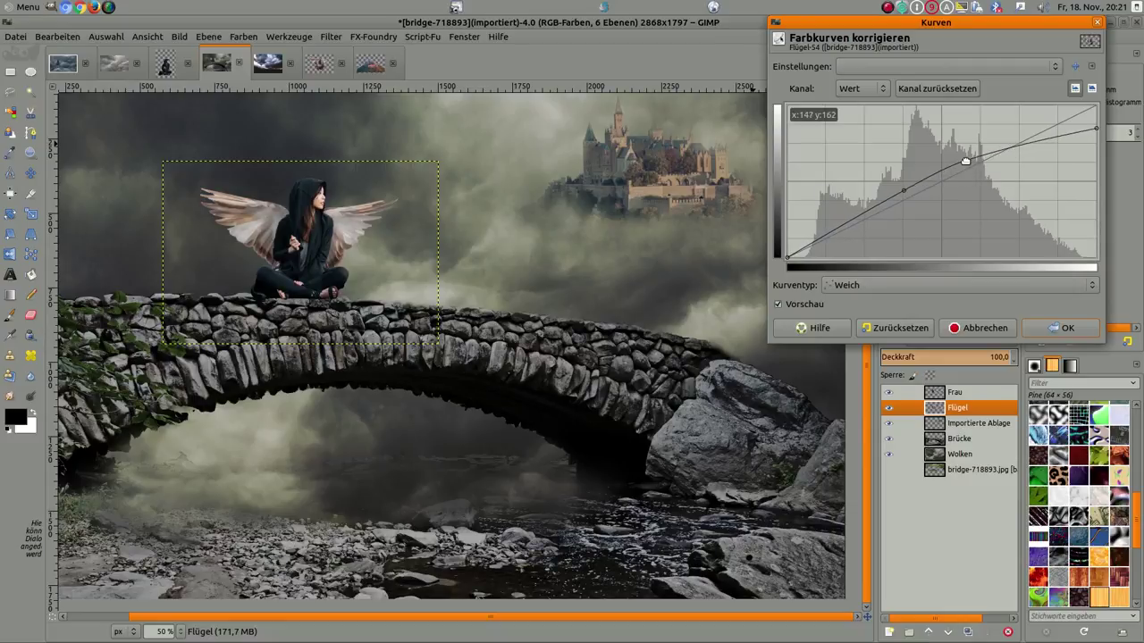
drag(866, 211, 863, 202)
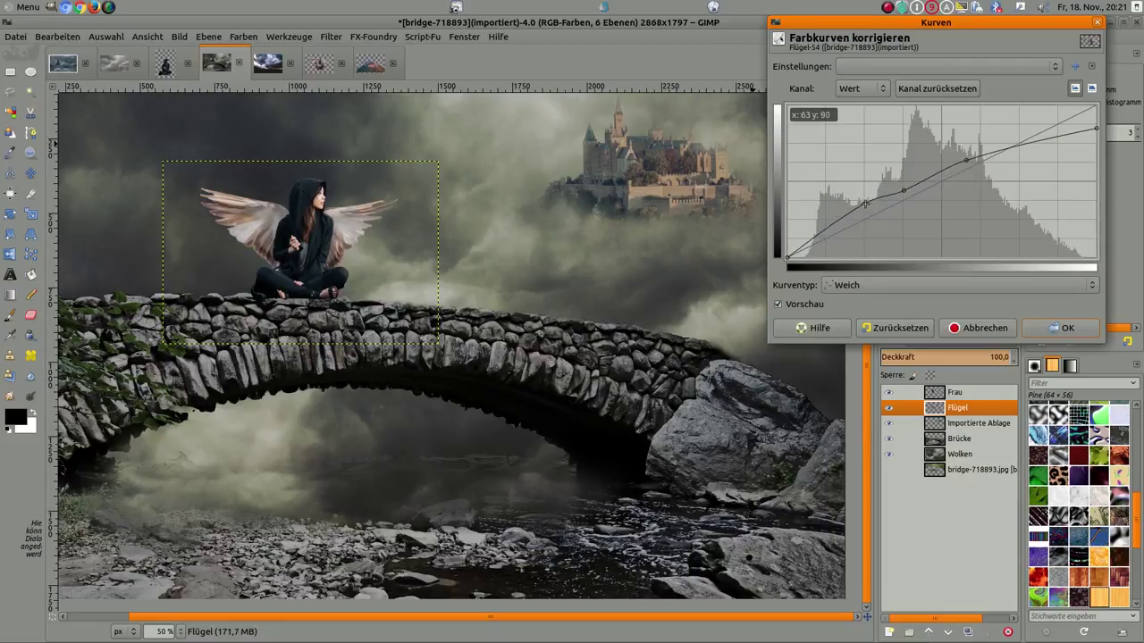
click(1070, 327)
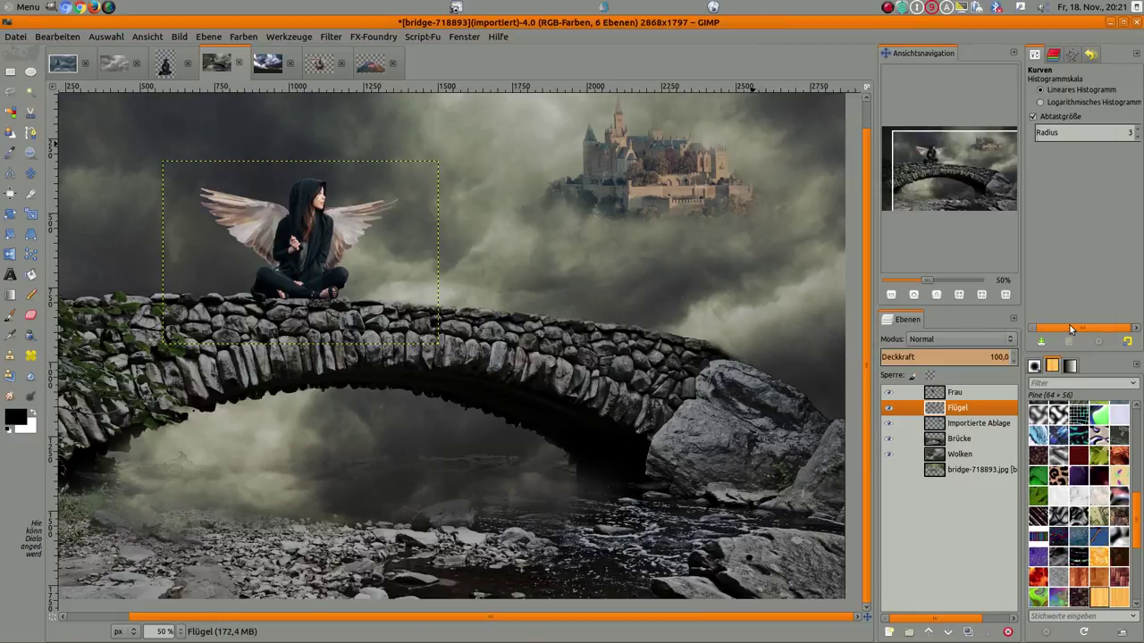
click(239, 36)
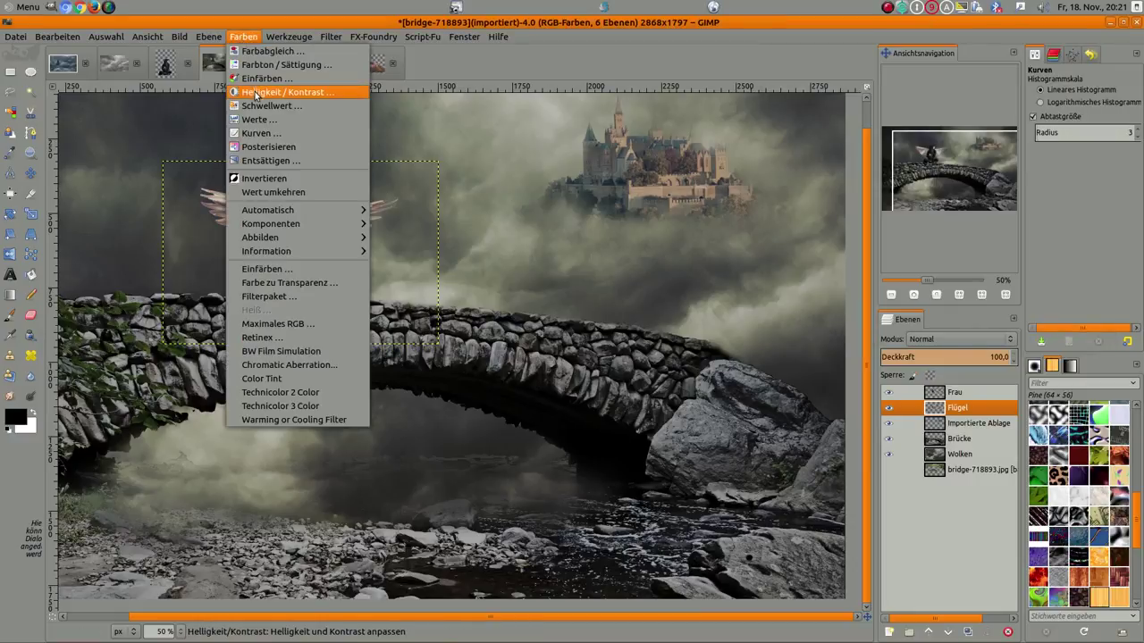
Strongly desaturate the Flügel wings and shift their midtones -10 toward yellow.
click(284, 65)
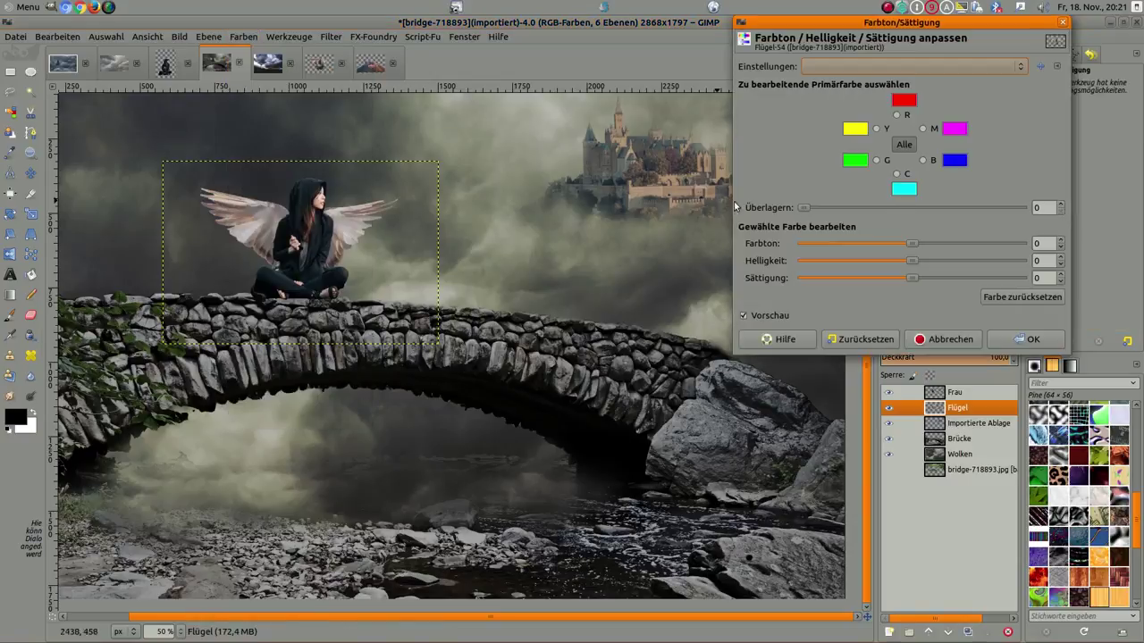
drag(912, 279, 846, 282)
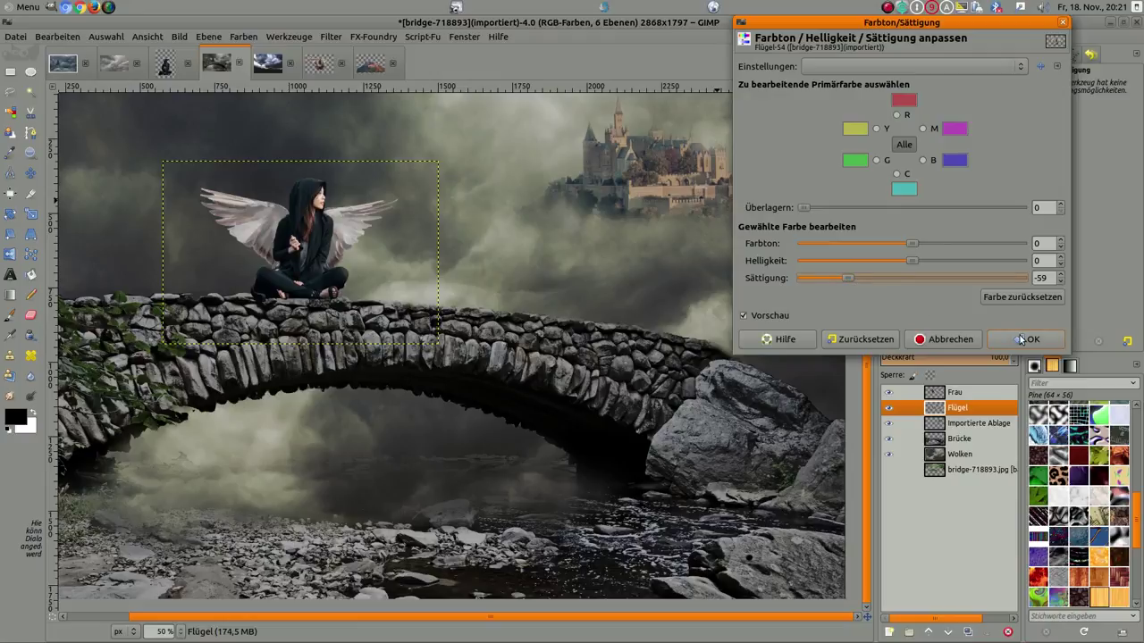
click(1020, 340)
click(243, 37)
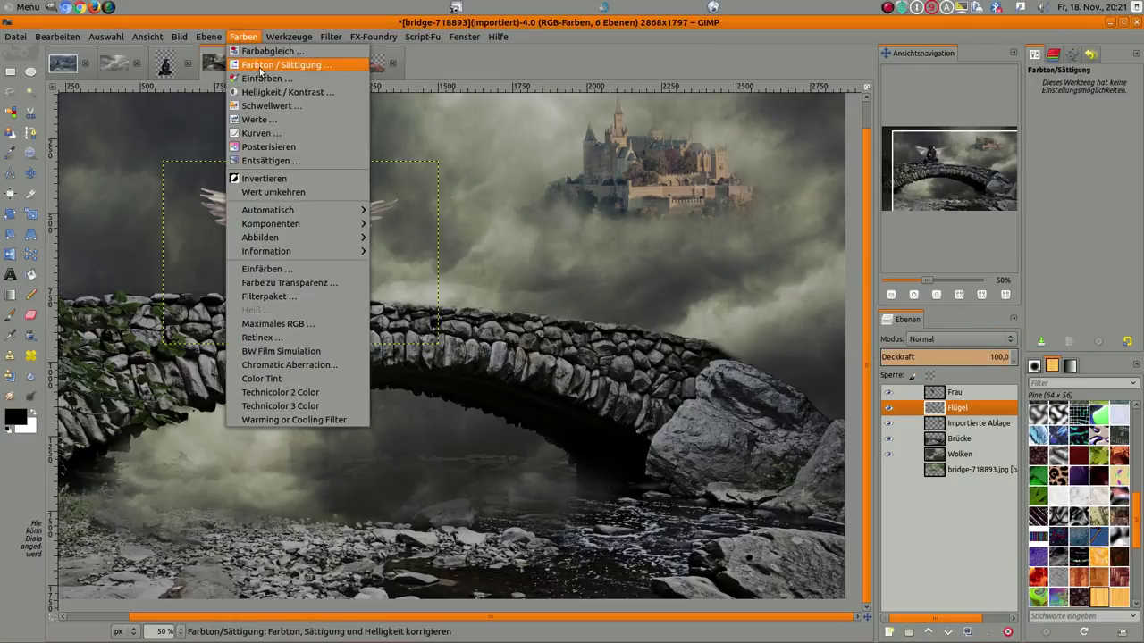
click(266, 51)
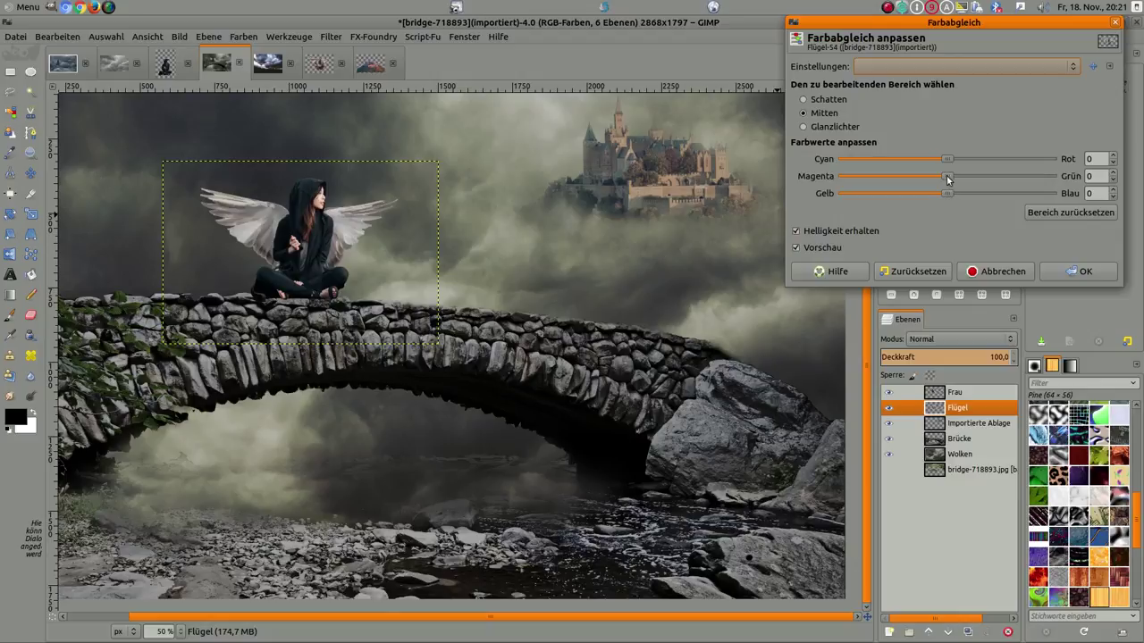
drag(946, 193, 930, 195)
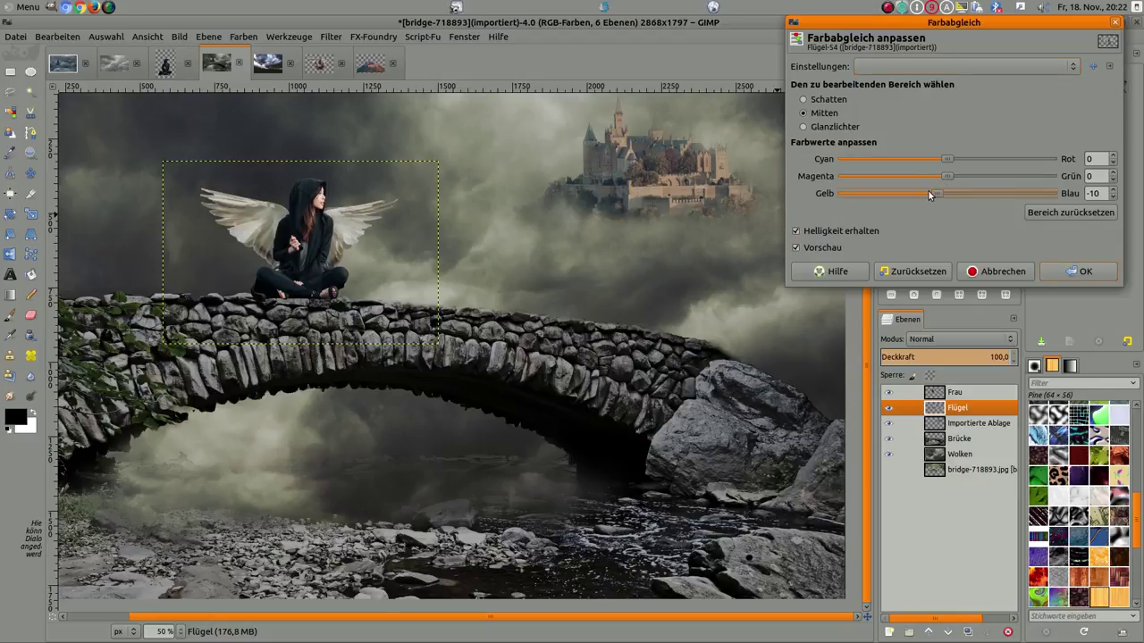
click(1077, 274)
Darken the wings with a Brightness-Contrast brightness of -29.
click(243, 36)
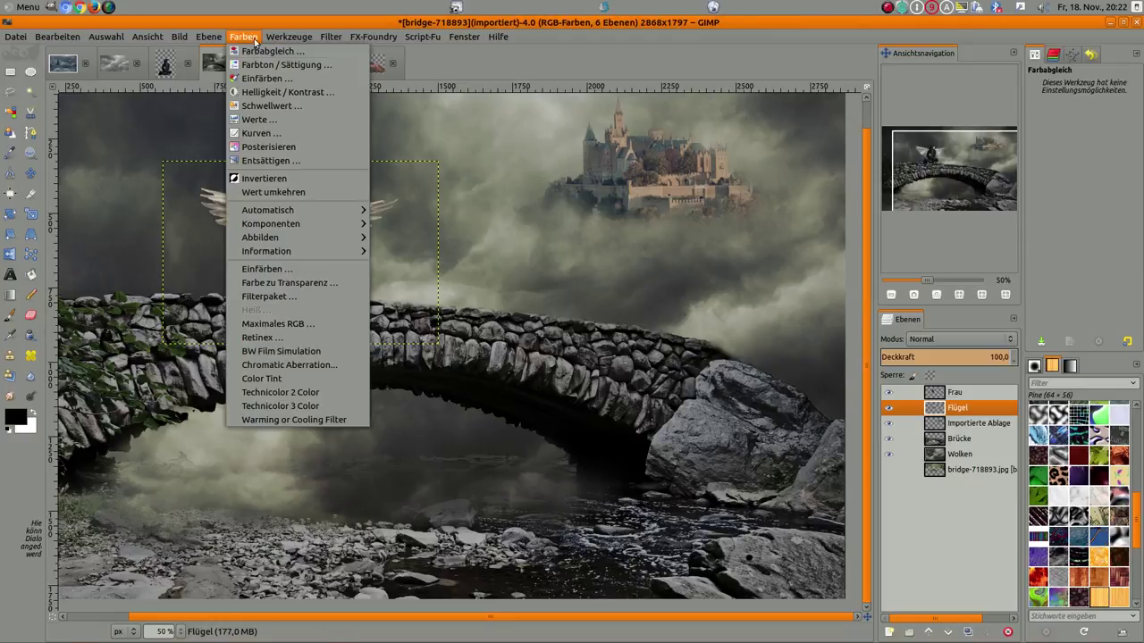
click(280, 92)
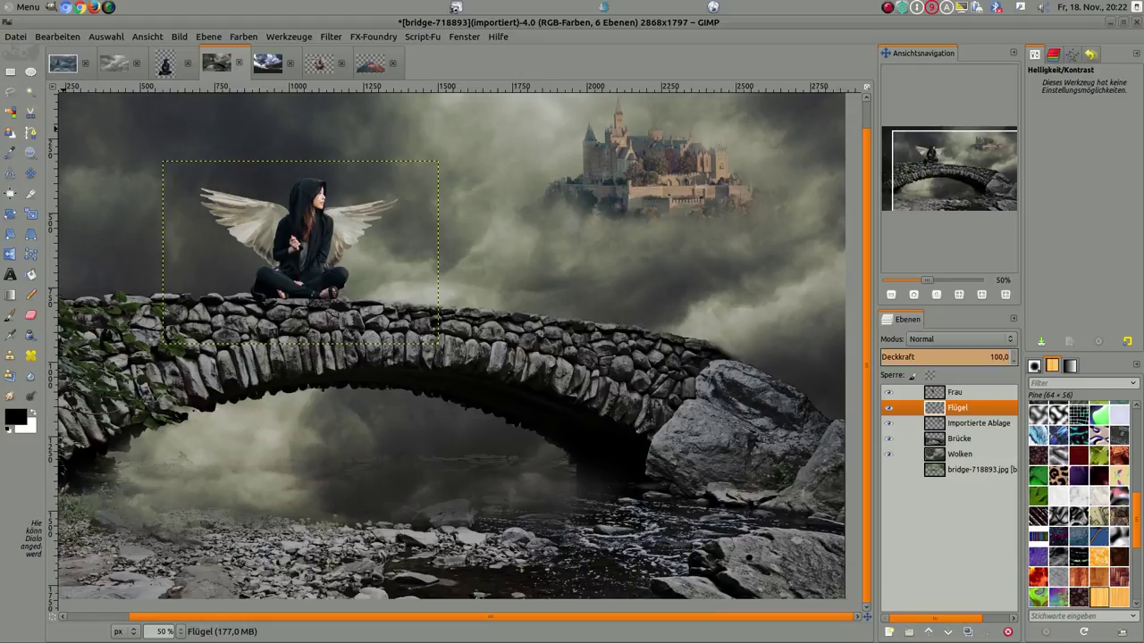
drag(511, 82, 930, 55)
mouse_move(868, 120)
mouse_down()
mouse_move(842, 122)
mouse_move(885, 139)
mouse_up()
click(981, 205)
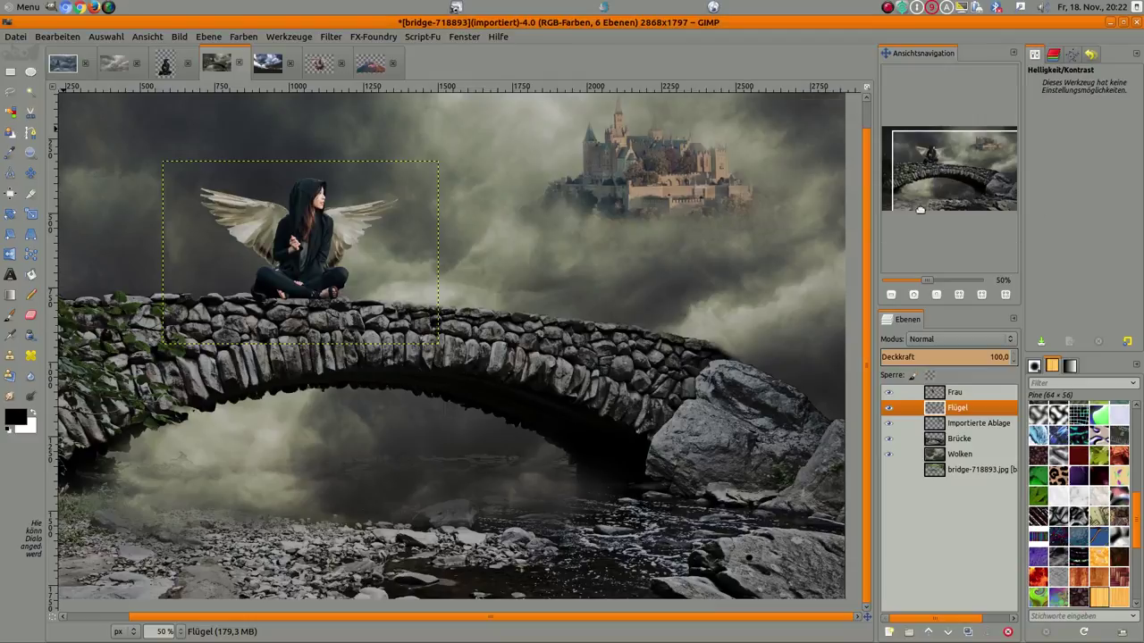
click(956, 393)
Apply a Curves adjustment to the Frau layer, lowering the top point and pulling the shadows down.
click(244, 36)
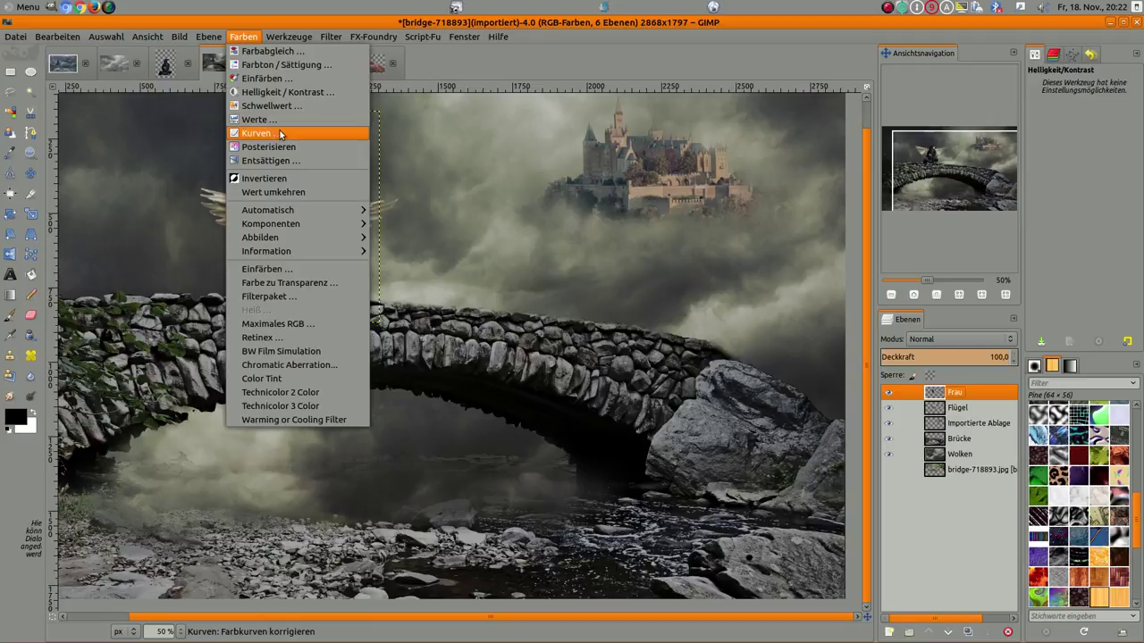
click(268, 133)
drag(1094, 106, 1096, 140)
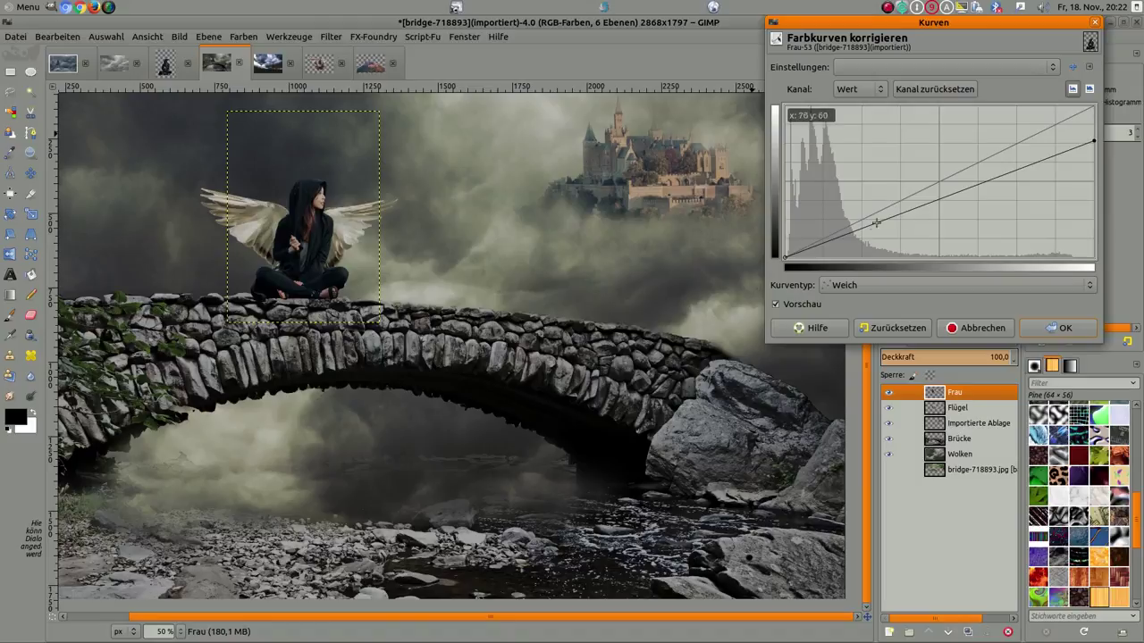
drag(865, 226, 824, 235)
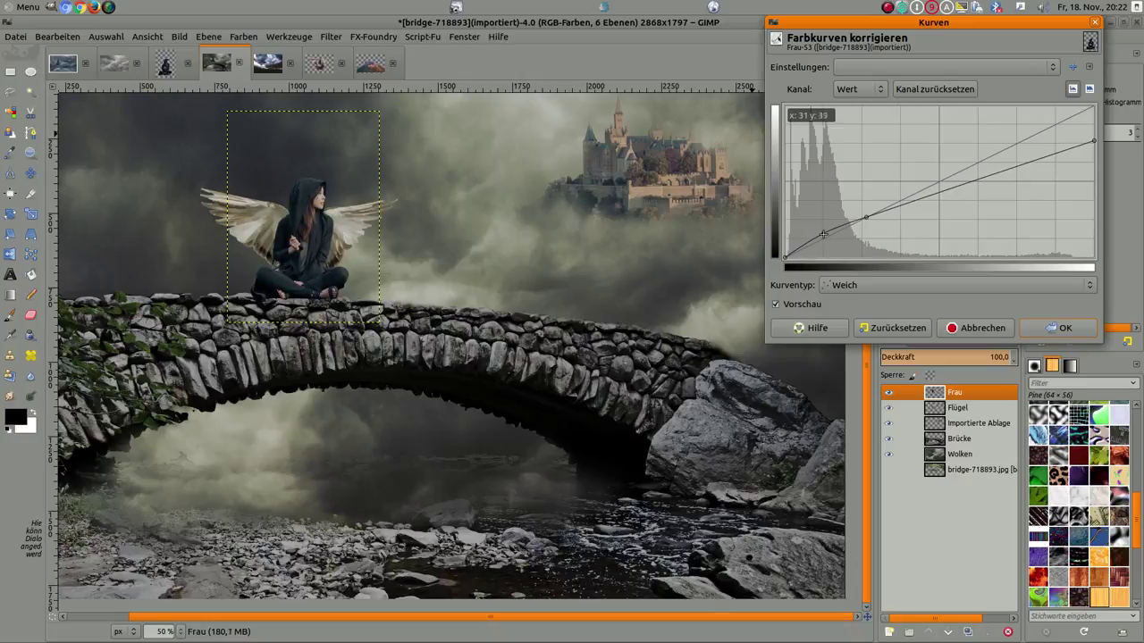
drag(822, 232, 825, 239)
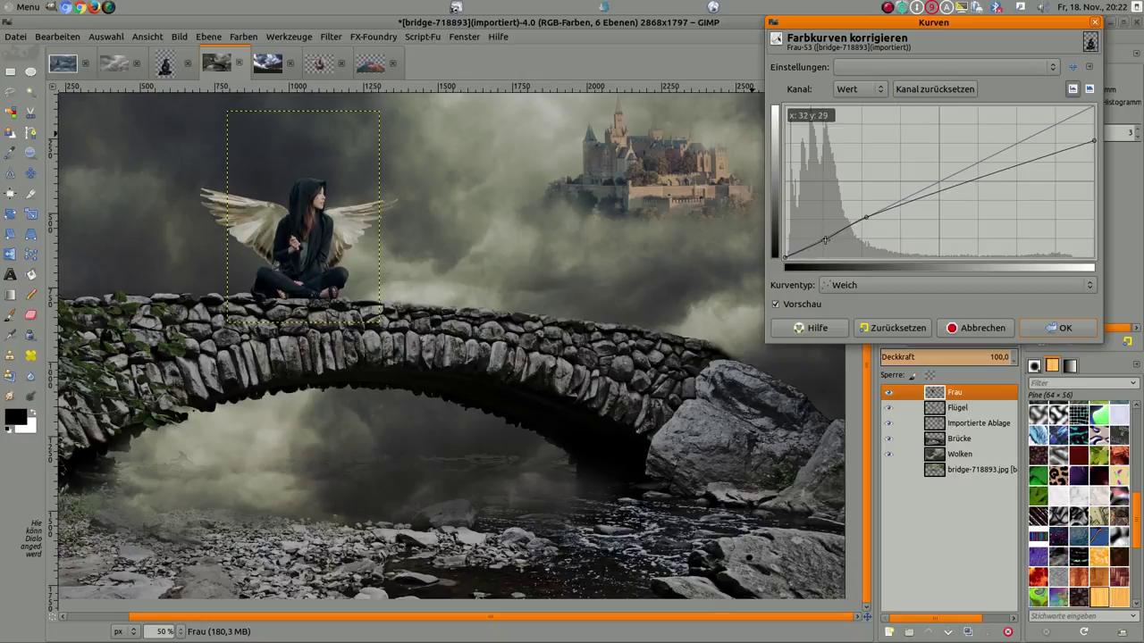
click(1060, 328)
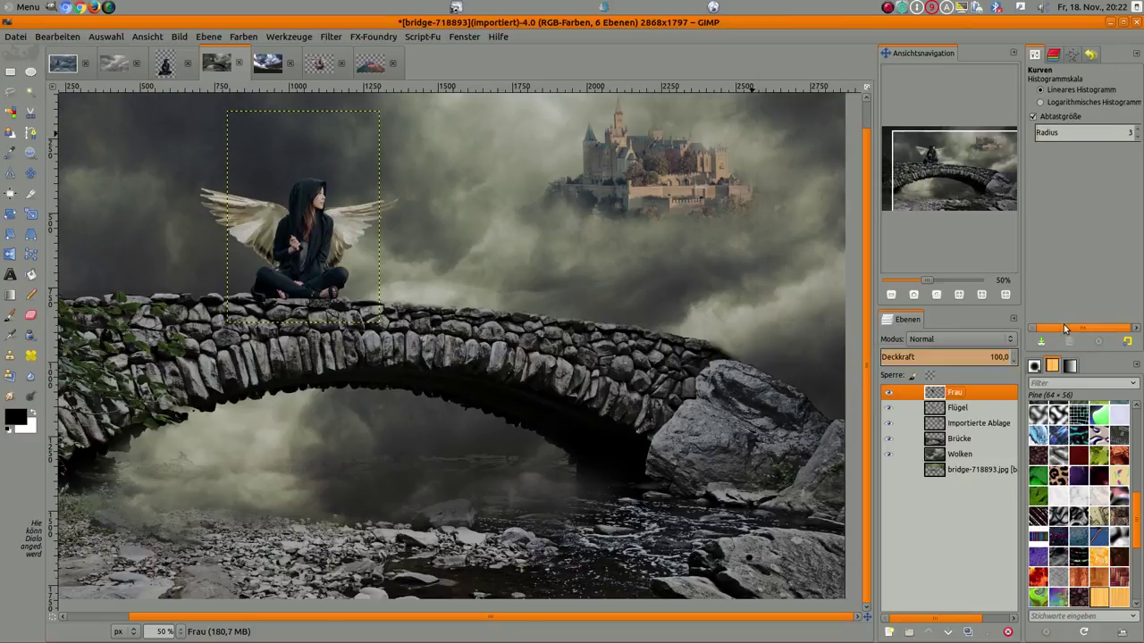
Compare the woman before and after the curves by undoing and redoing it.
scroll(465, 268, down, 2)
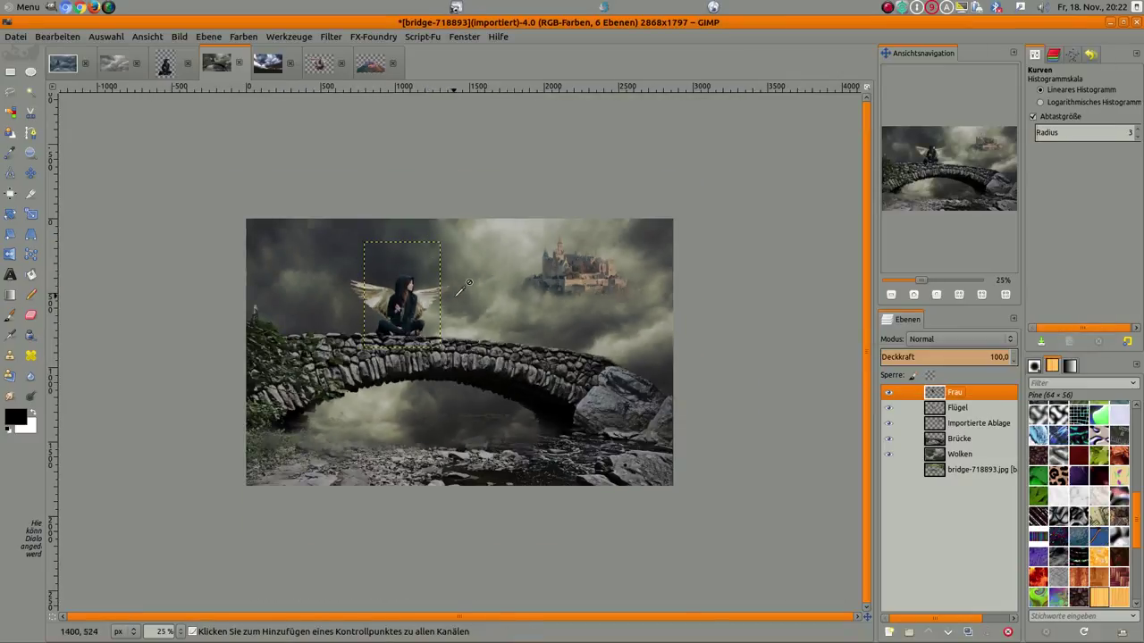
scroll(465, 286, up, 2)
key(ctrl+z)
key(ctrl+y)
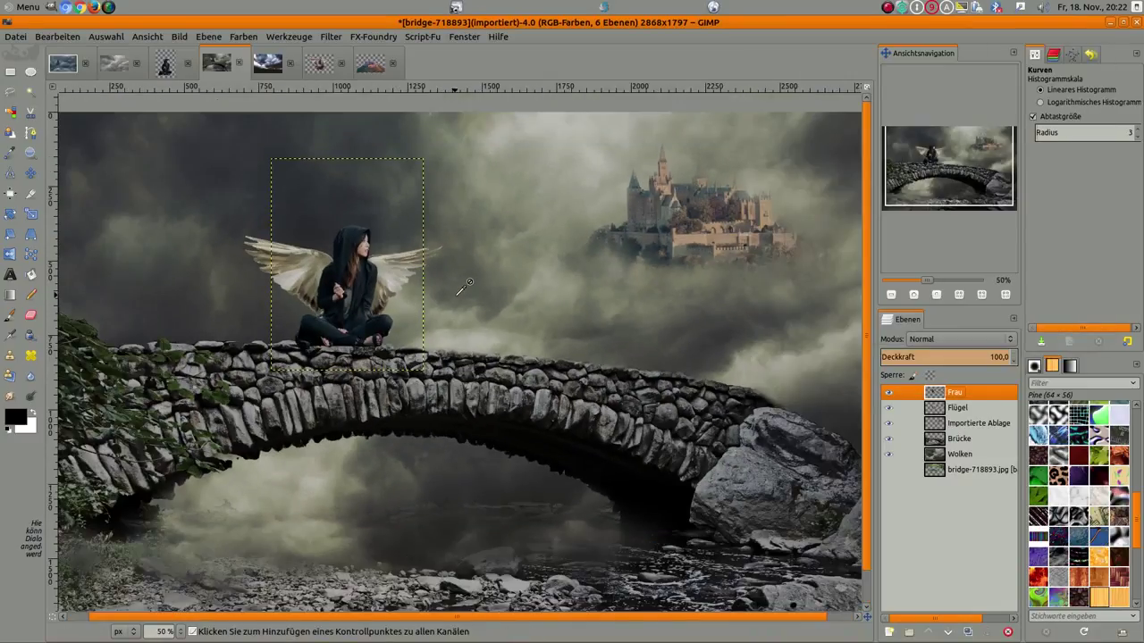
scroll(465, 284, down, 1)
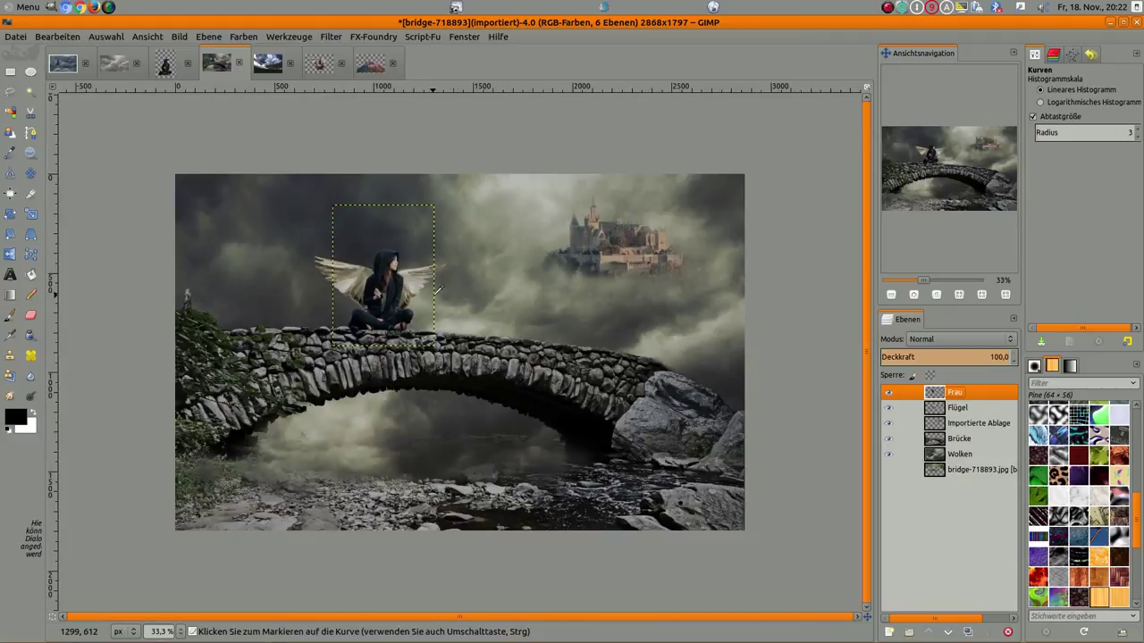
scroll(362, 286, up, 1)
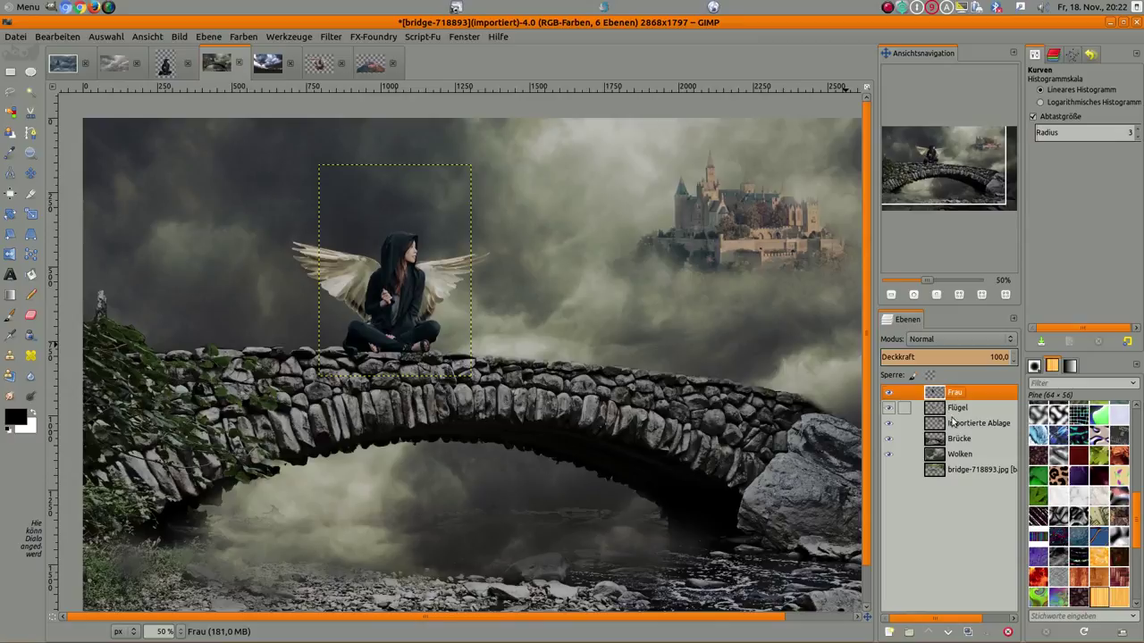
Add a transparent layer and set up a Hardness 025 paintbrush at size 230.5, opacity 62.5.
click(889, 632)
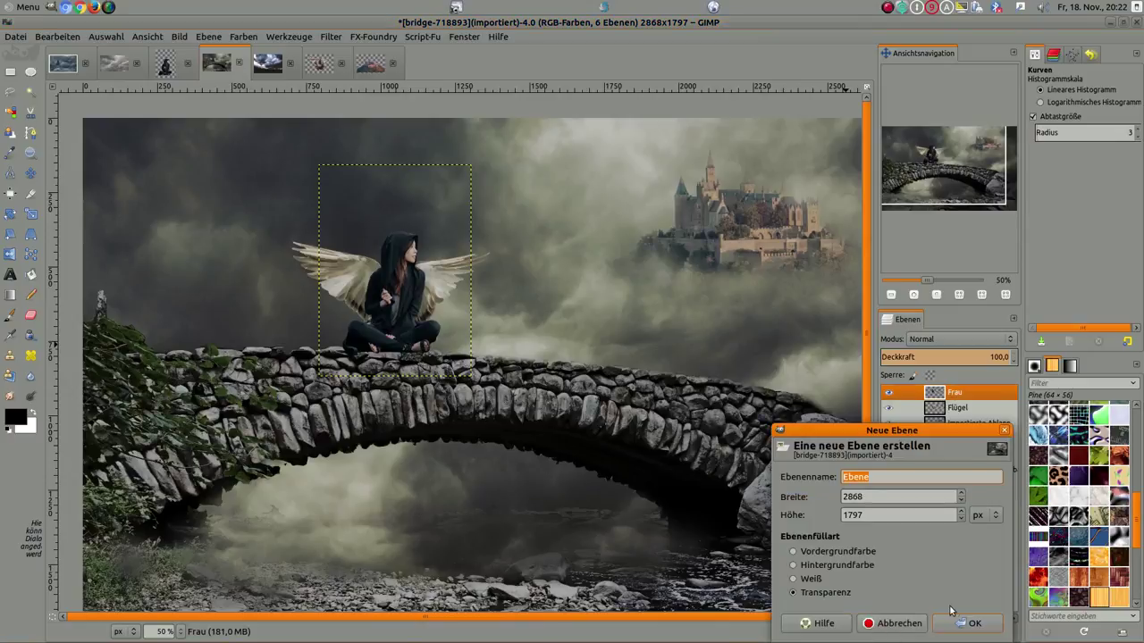
click(972, 623)
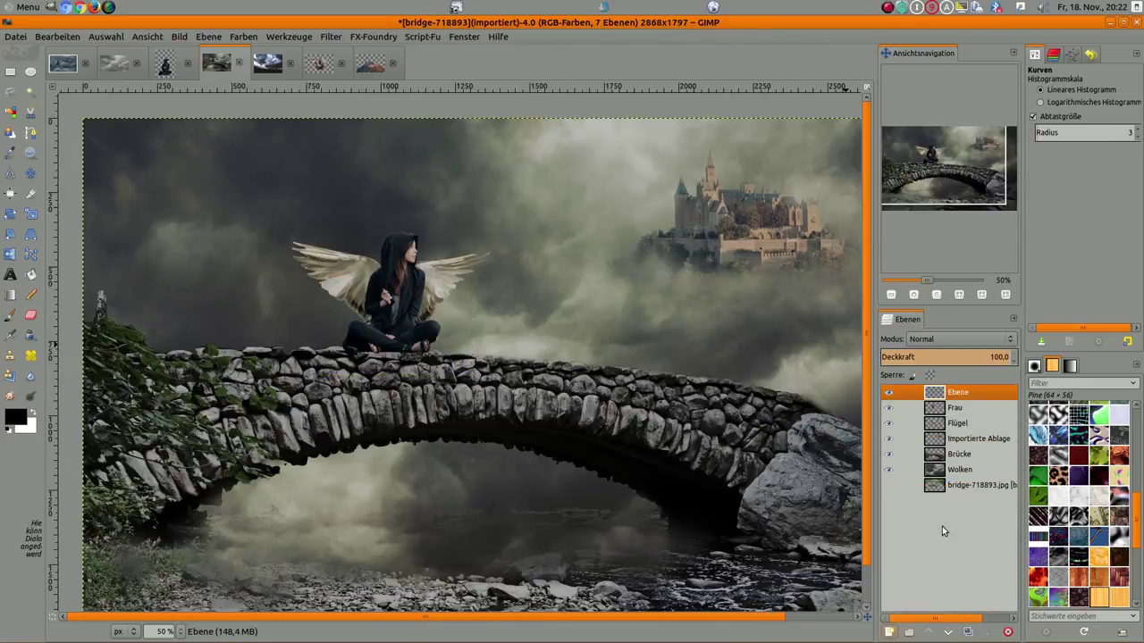
click(11, 316)
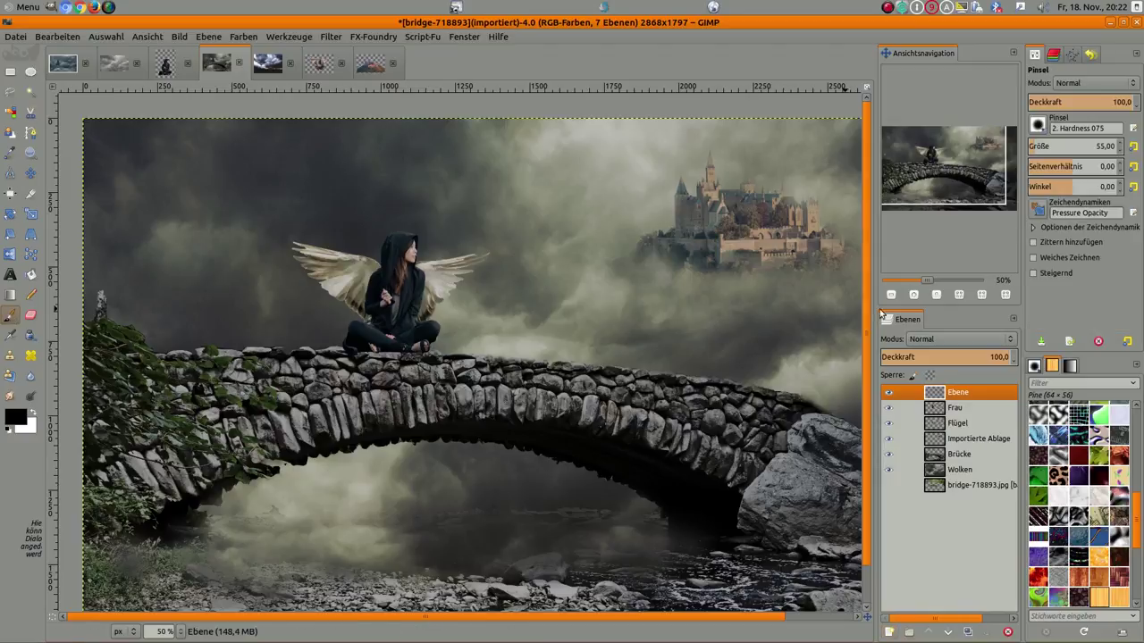
click(1041, 125)
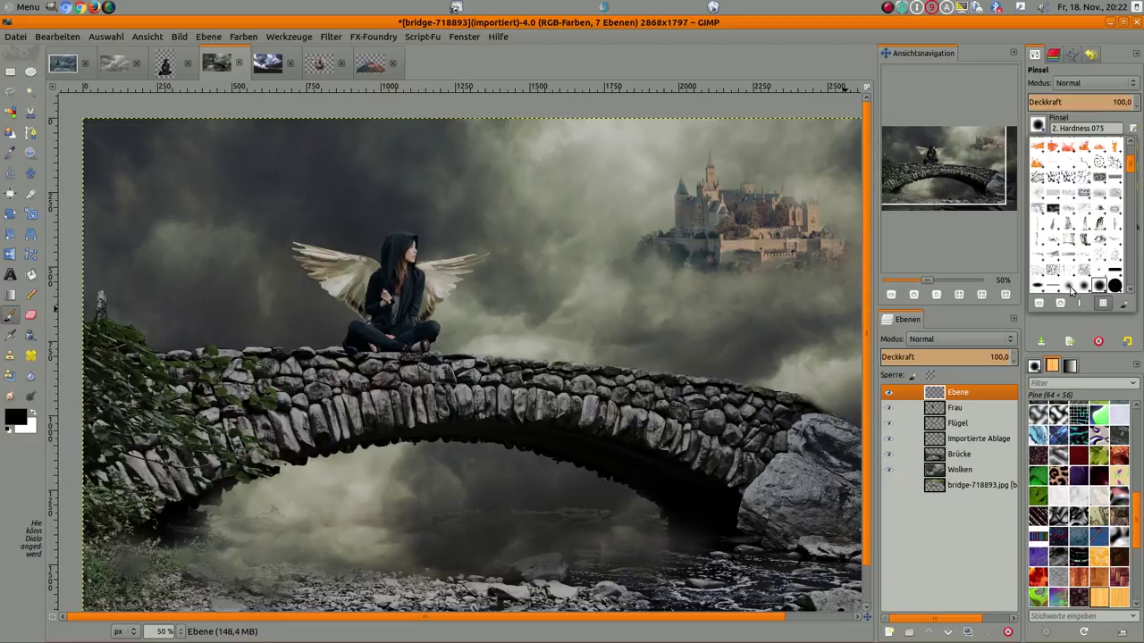
click(1067, 289)
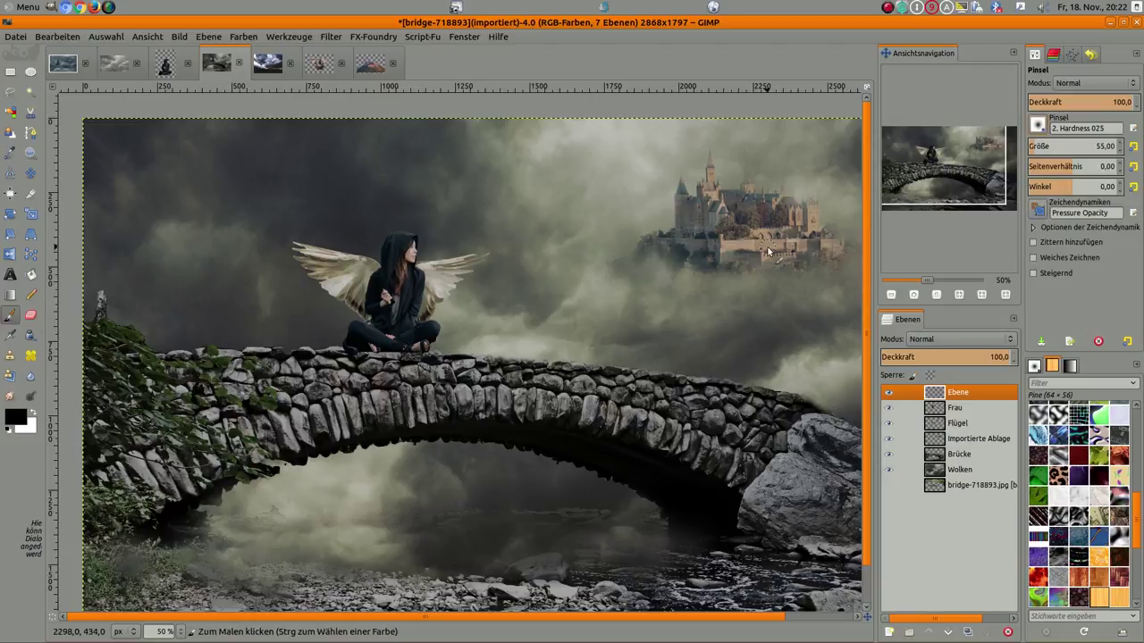
click(1048, 146)
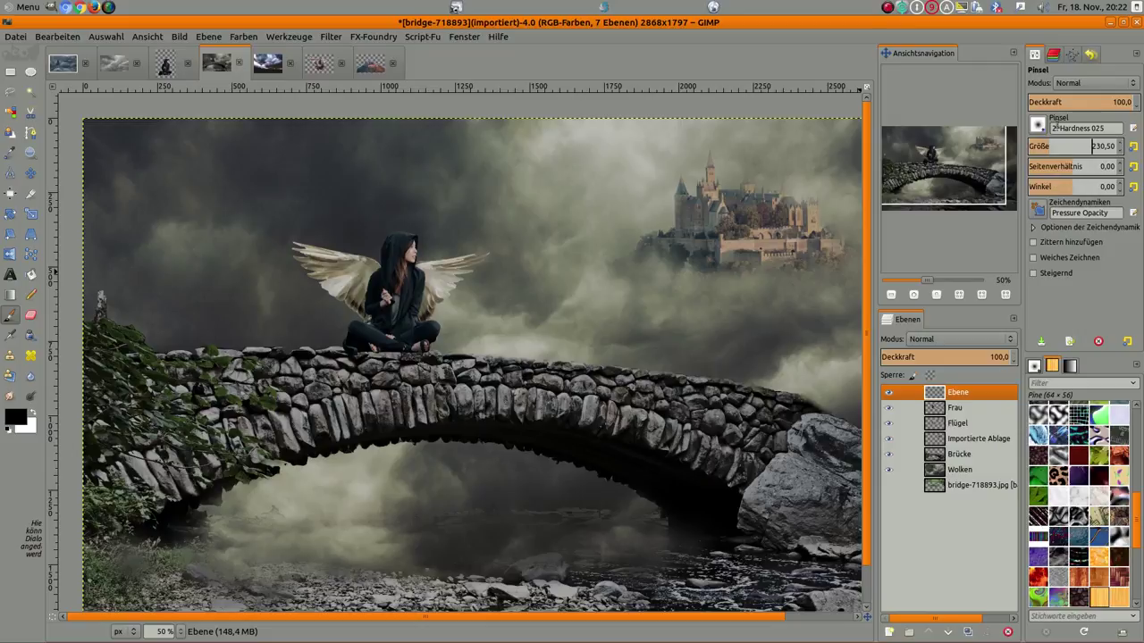
click(1094, 102)
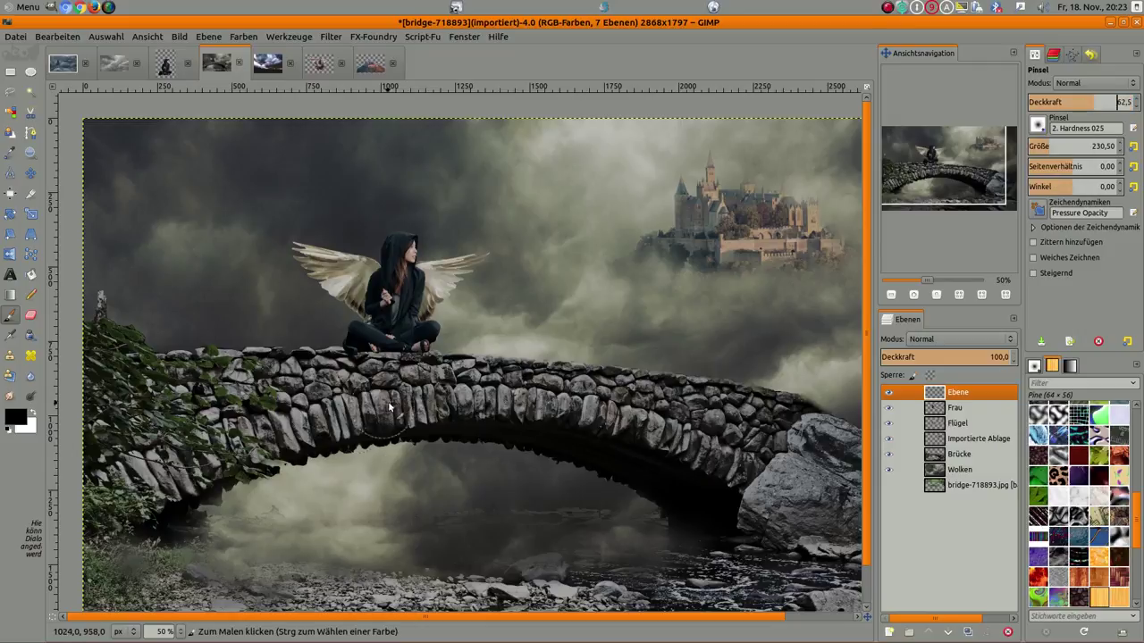
Paint a soft black shadow on the bridge under the woman and fade the layer to about 63% opacity.
click(382, 368)
mouse_move(382, 369)
mouse_down()
mouse_move(414, 384)
mouse_move(386, 400)
mouse_move(652, 398)
mouse_up()
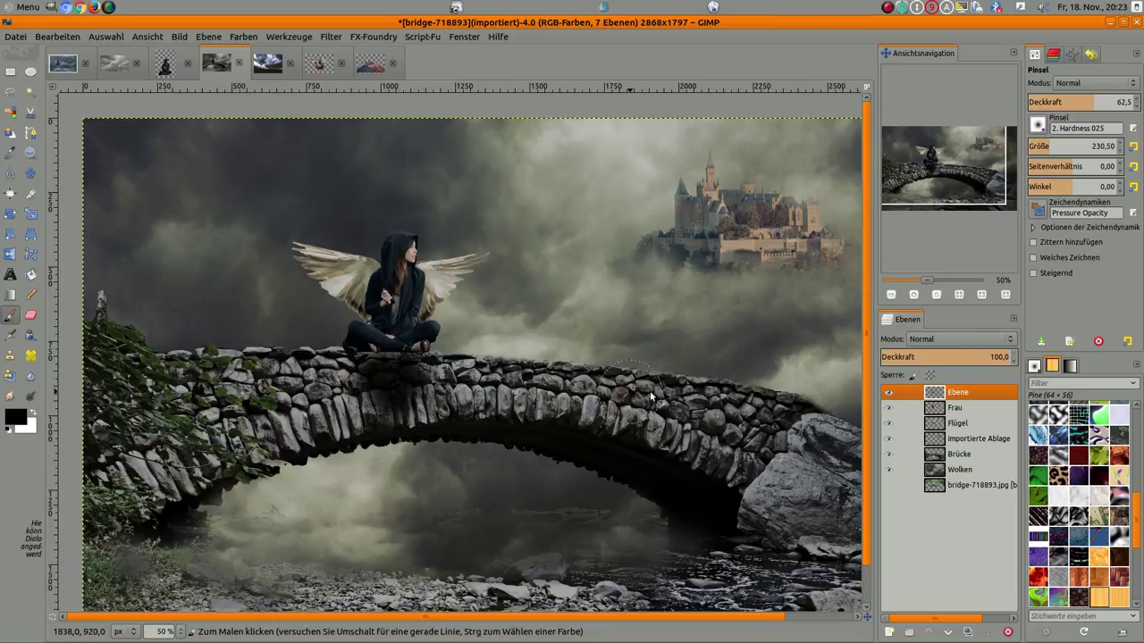
click(1012, 361)
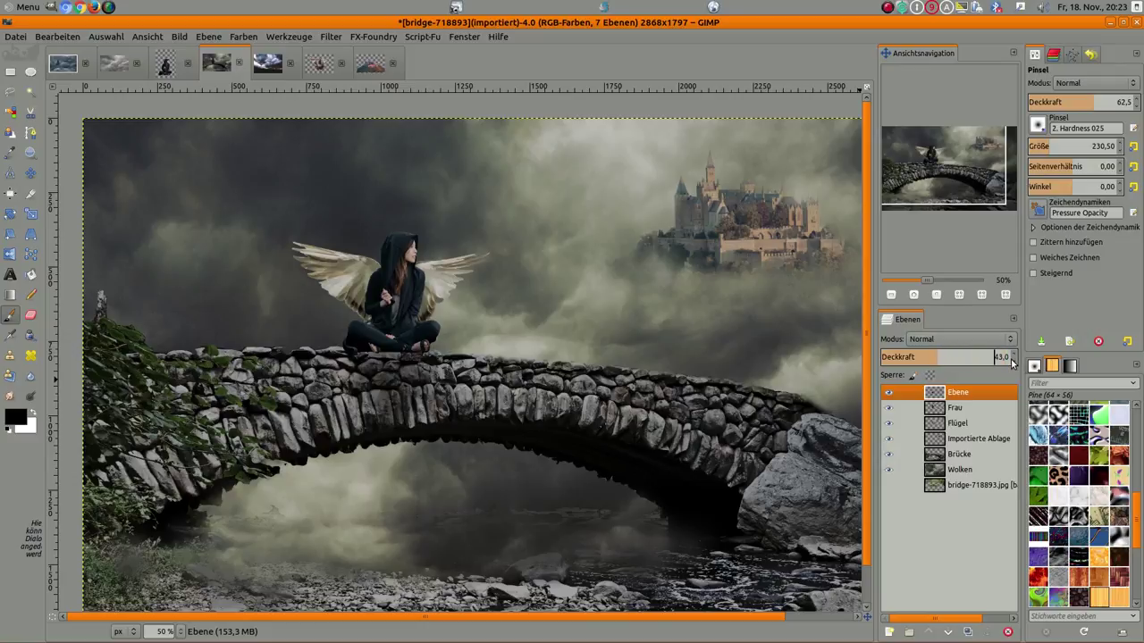
click(1012, 355)
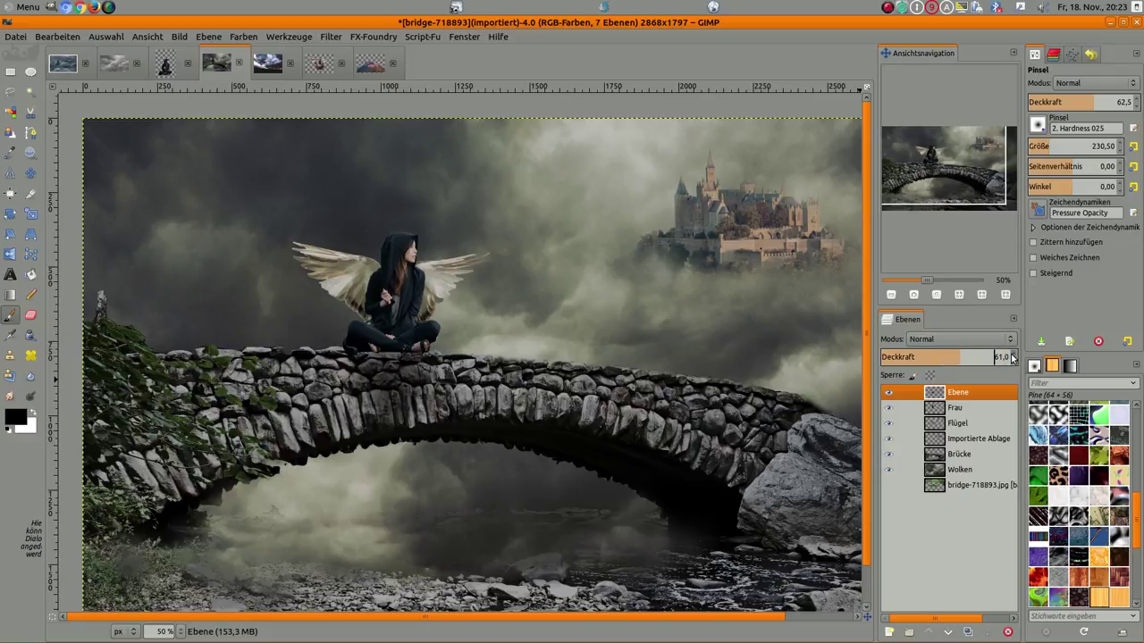
Add another empty transparent layer, Ebene #1.
scroll(612, 403, down, 2)
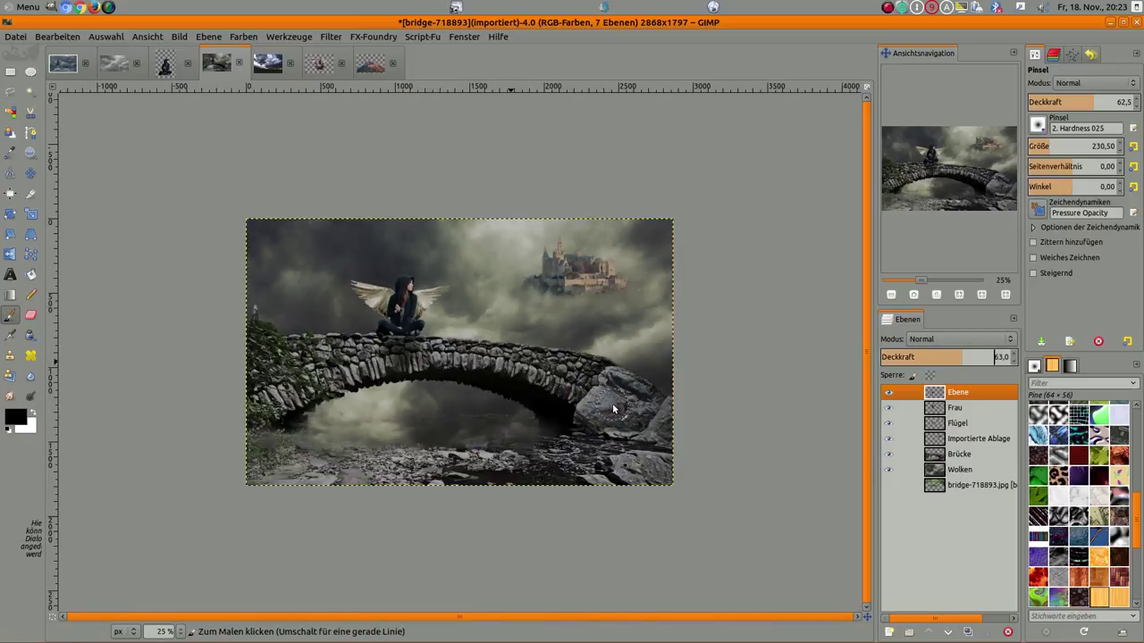
scroll(585, 431, up, 1)
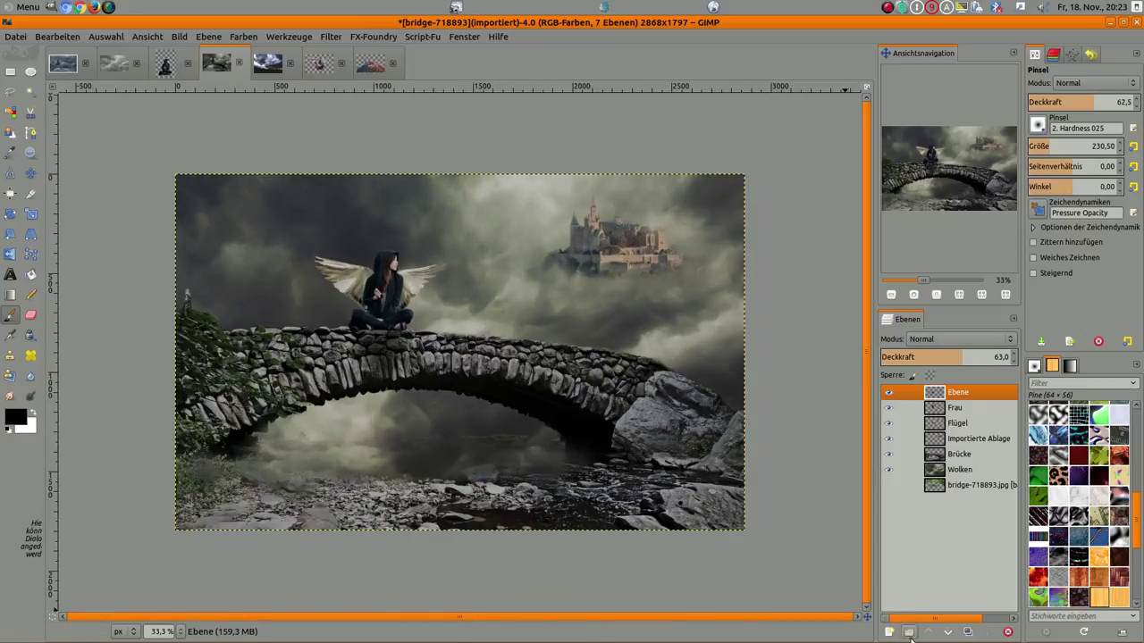
click(889, 632)
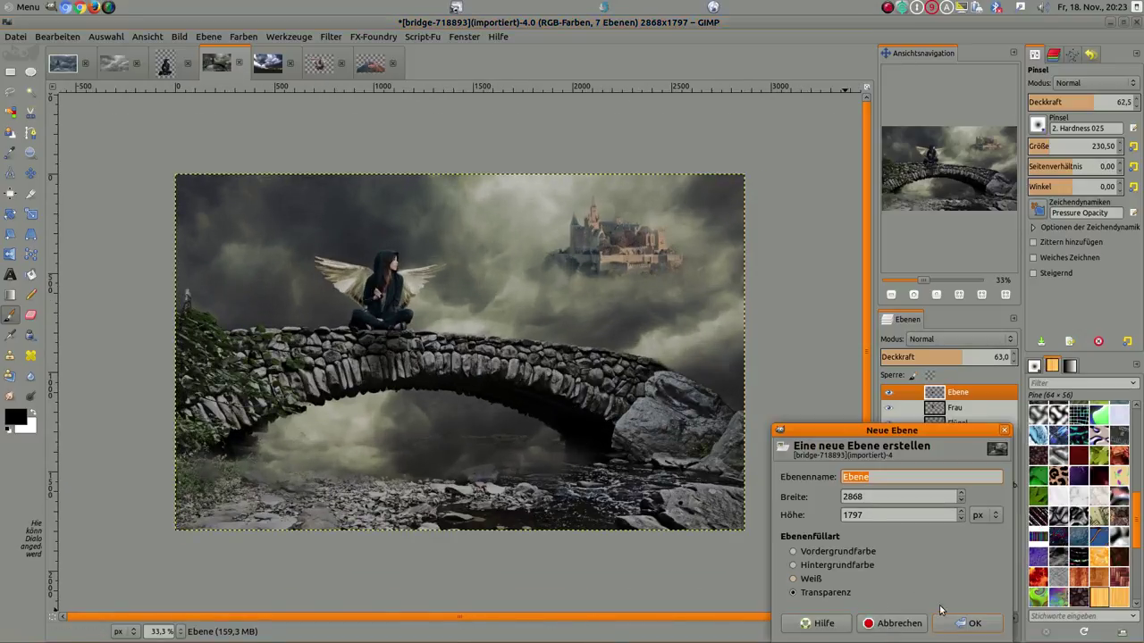
click(972, 624)
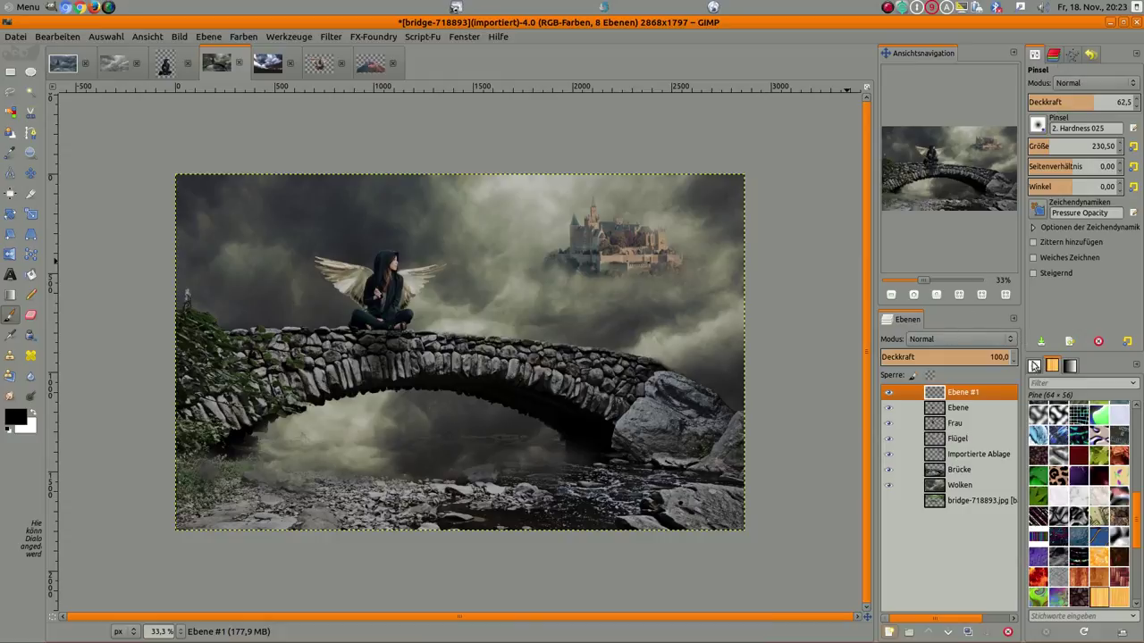
Select the Clouds-by-Mila.abr-021 brush at 100 opacity and size 912.25.
click(1033, 365)
scroll(1061, 420, down, 2)
scroll(1065, 451, down, 2)
scroll(1065, 455, down, 2)
scroll(1065, 456, down, 2)
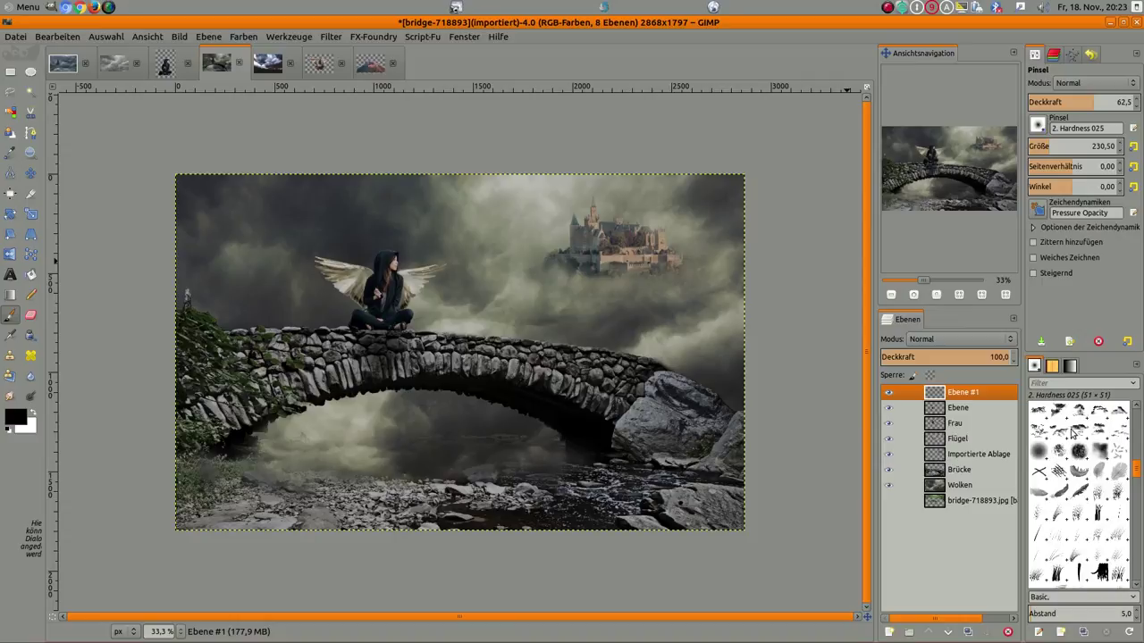
click(1039, 433)
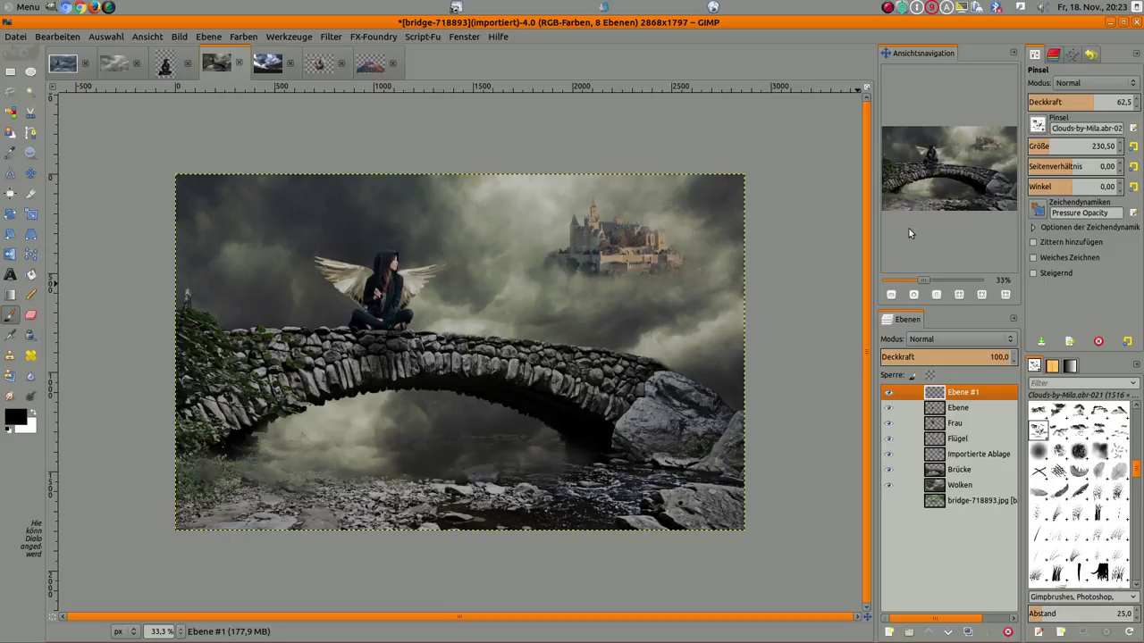
drag(1106, 100, 1140, 102)
drag(1045, 146, 1092, 146)
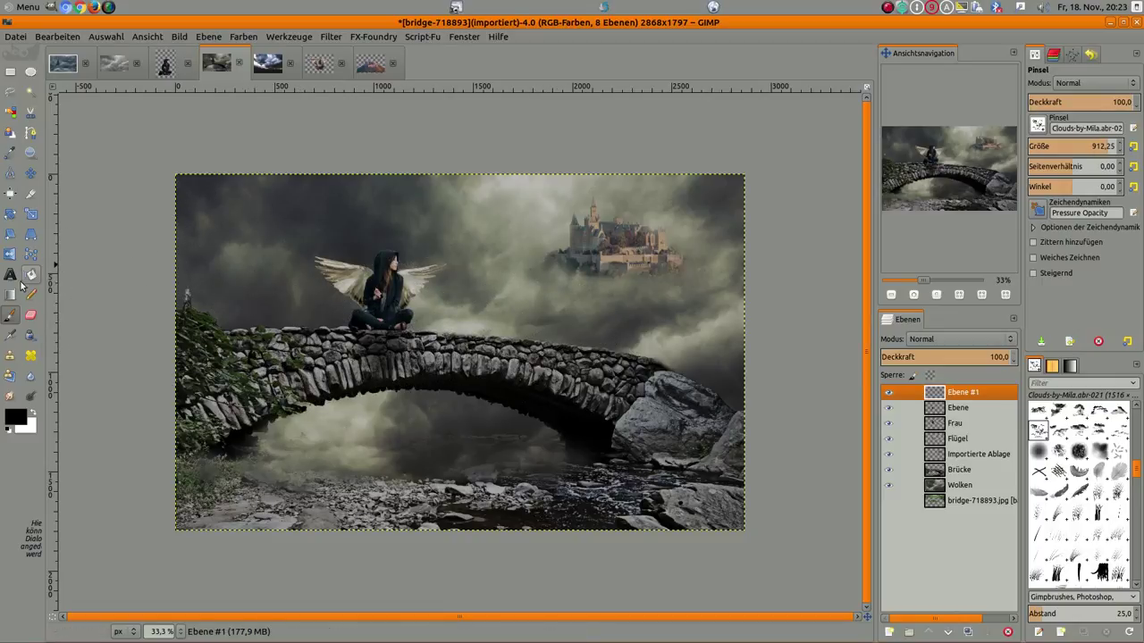
click(10, 153)
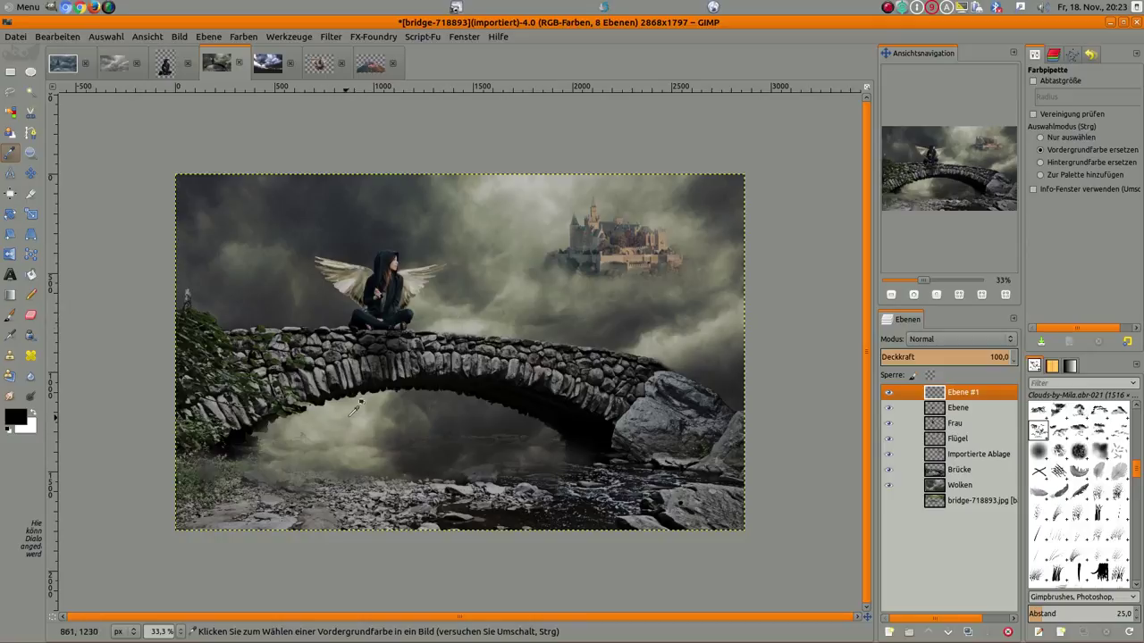
Sample a light grey from the clouds, try a cloud stroke on Ebene #1, and undo it.
click(943, 487)
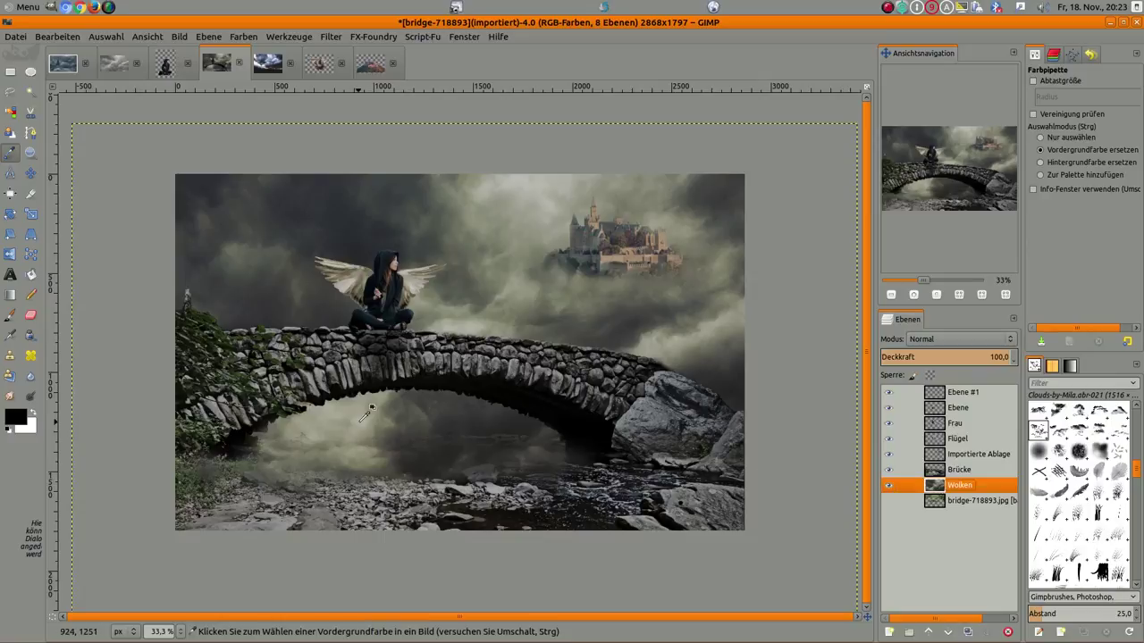
click(134, 411)
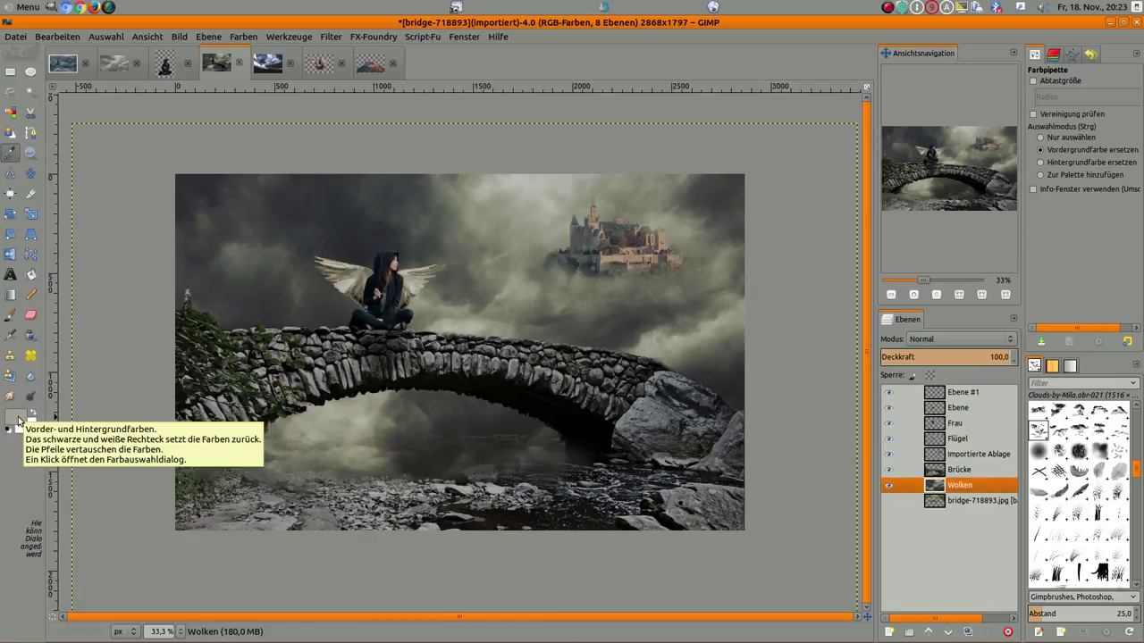
click(8, 317)
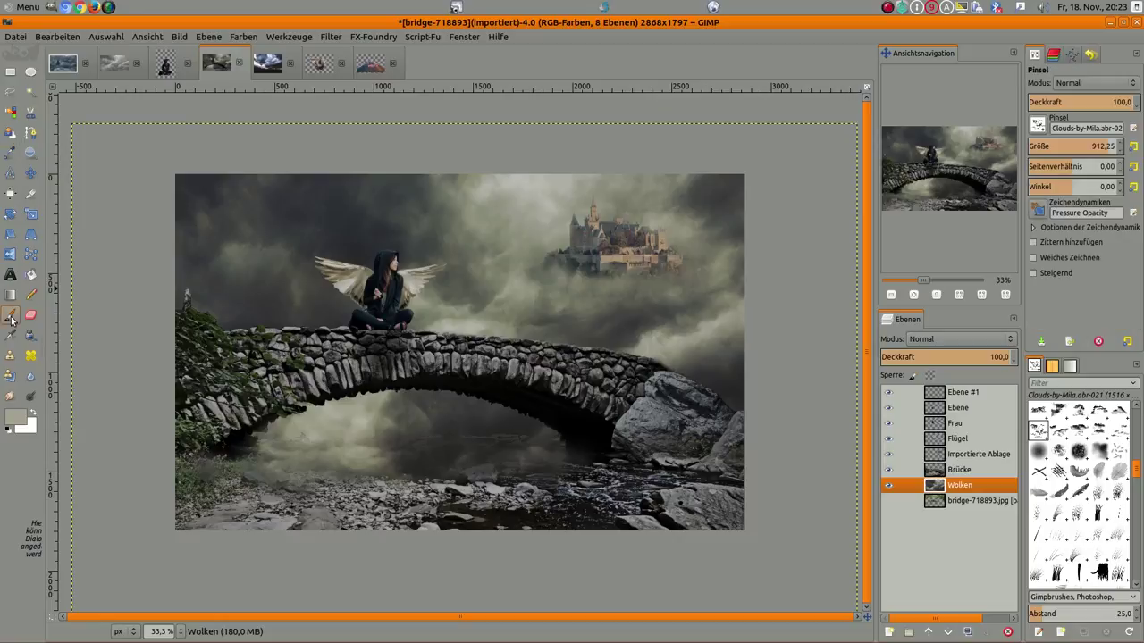
click(951, 394)
drag(268, 384, 406, 412)
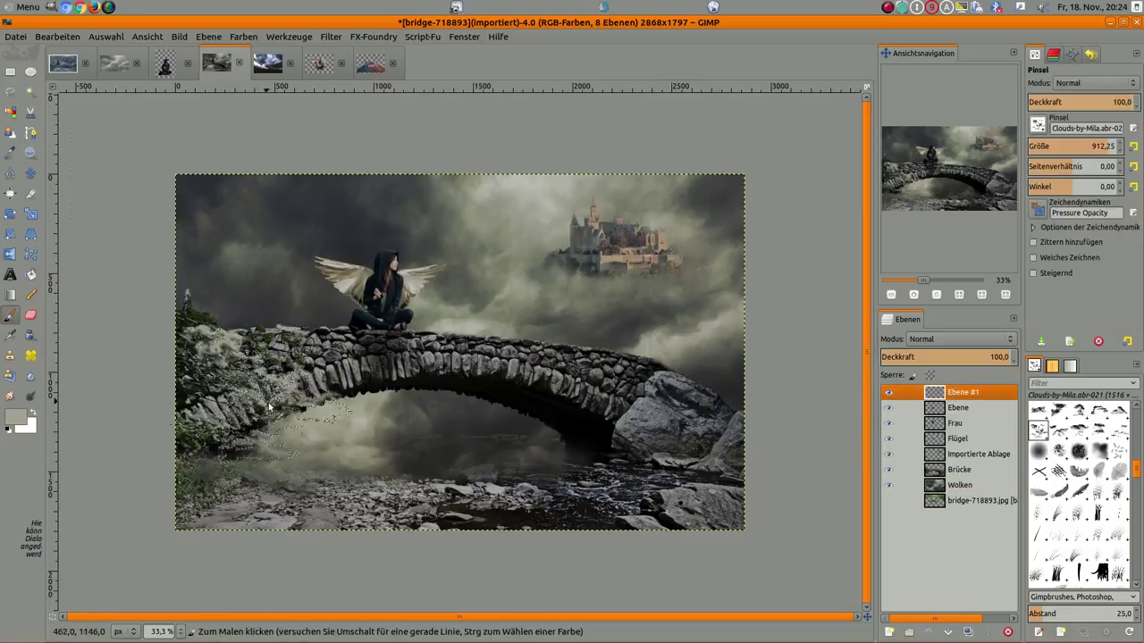
key(ctrl)
key(ctrl+z)
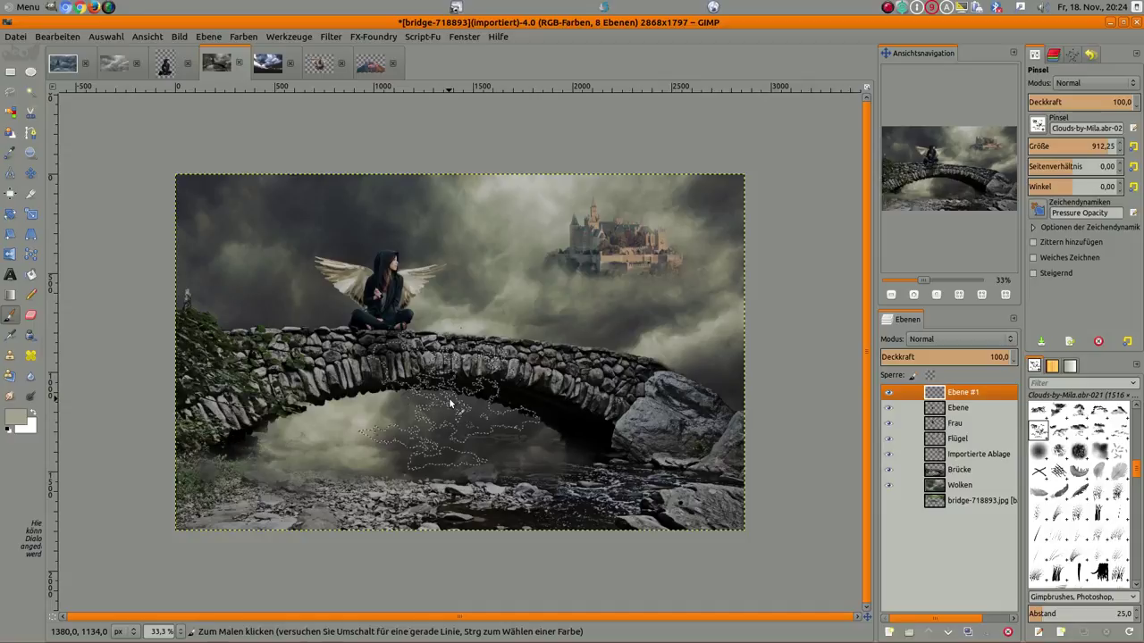
Repaint faint cloud wisps over the bridge at 44.3 brush opacity.
click(1088, 102)
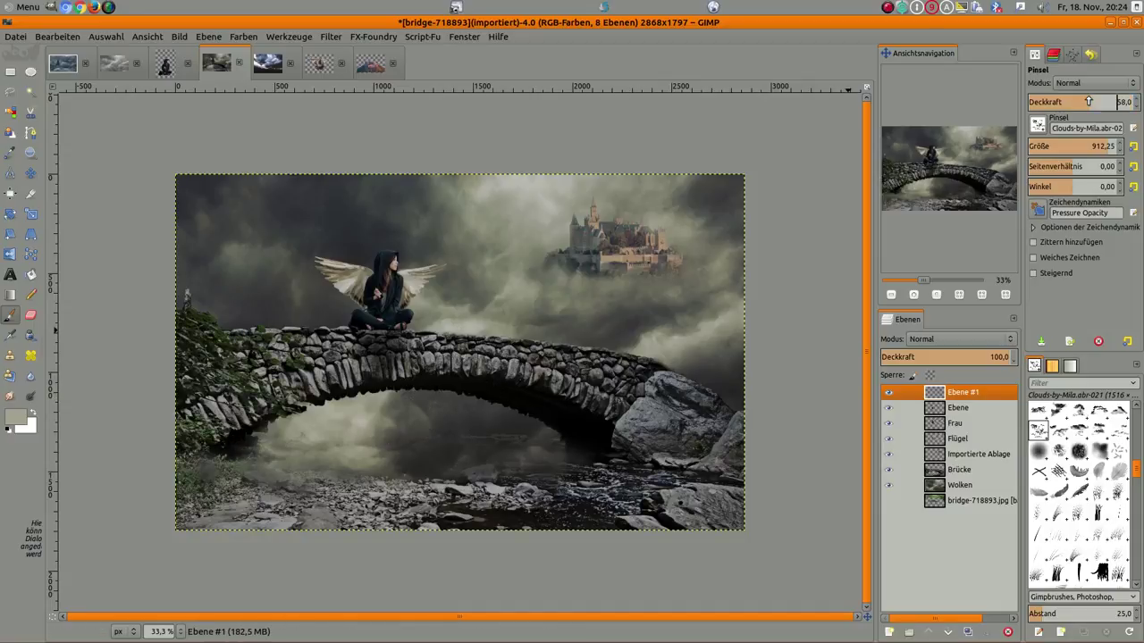
click(1074, 102)
mouse_move(250, 348)
mouse_down()
mouse_move(327, 432)
mouse_move(606, 386)
mouse_move(698, 333)
mouse_move(223, 465)
mouse_move(268, 447)
mouse_move(723, 459)
mouse_move(753, 435)
mouse_move(440, 485)
mouse_move(634, 464)
mouse_move(685, 401)
mouse_move(474, 391)
mouse_up()
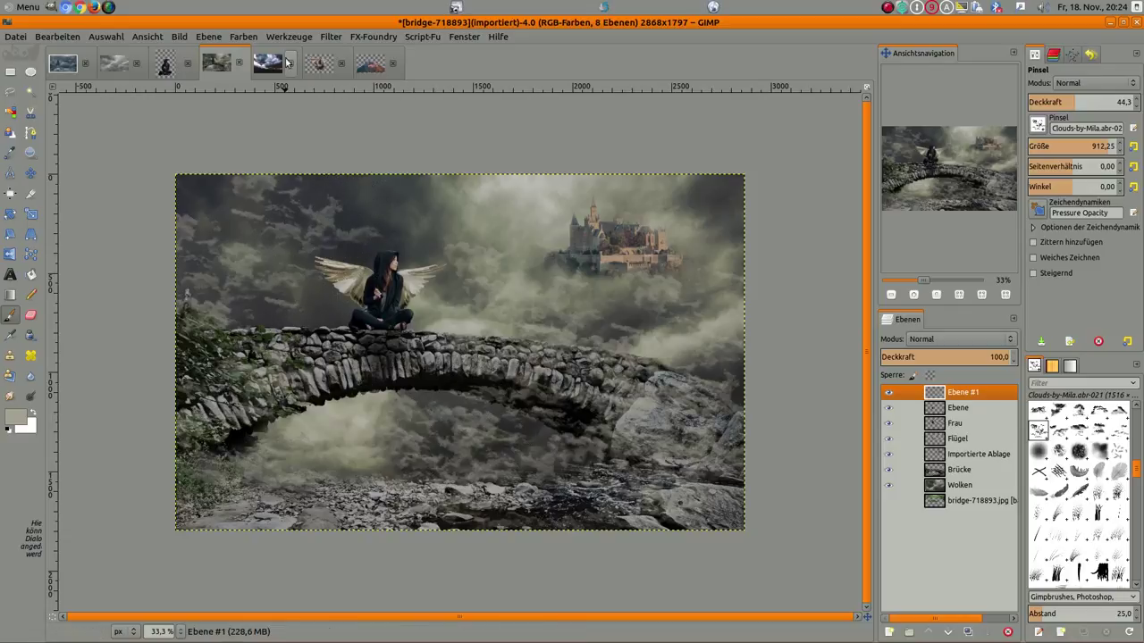
Soften Ebene #1's clouds with a radius-33 Gaussian blur, then add a layer from the visible image (Sichtbar).
click(337, 40)
click(555, 114)
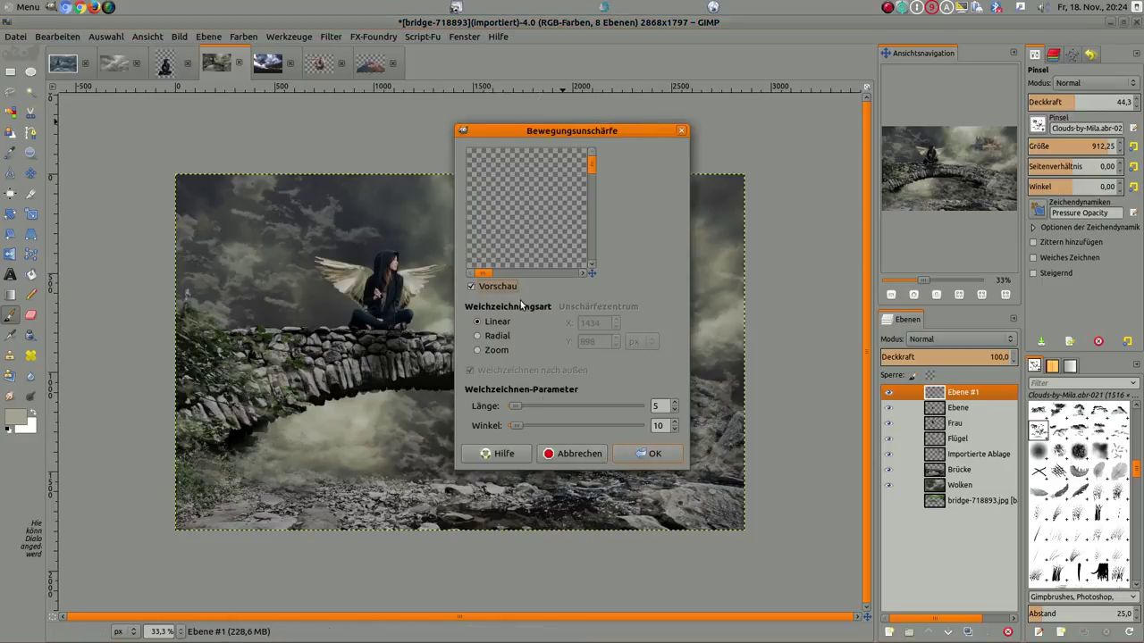
click(577, 454)
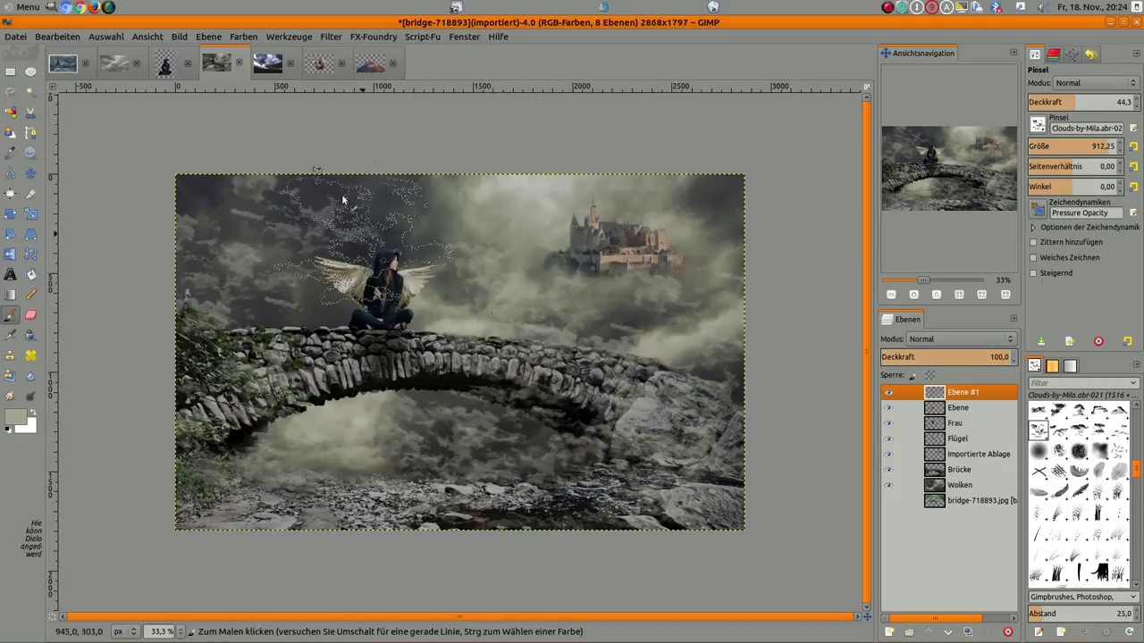
click(334, 34)
mouse_move(375, 109)
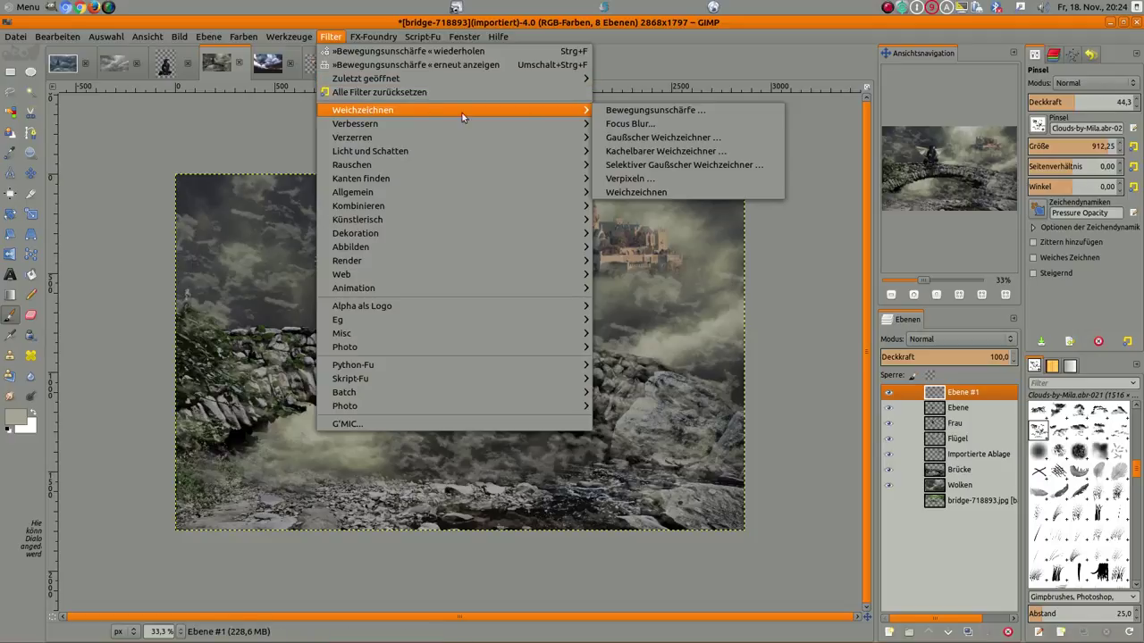
click(665, 134)
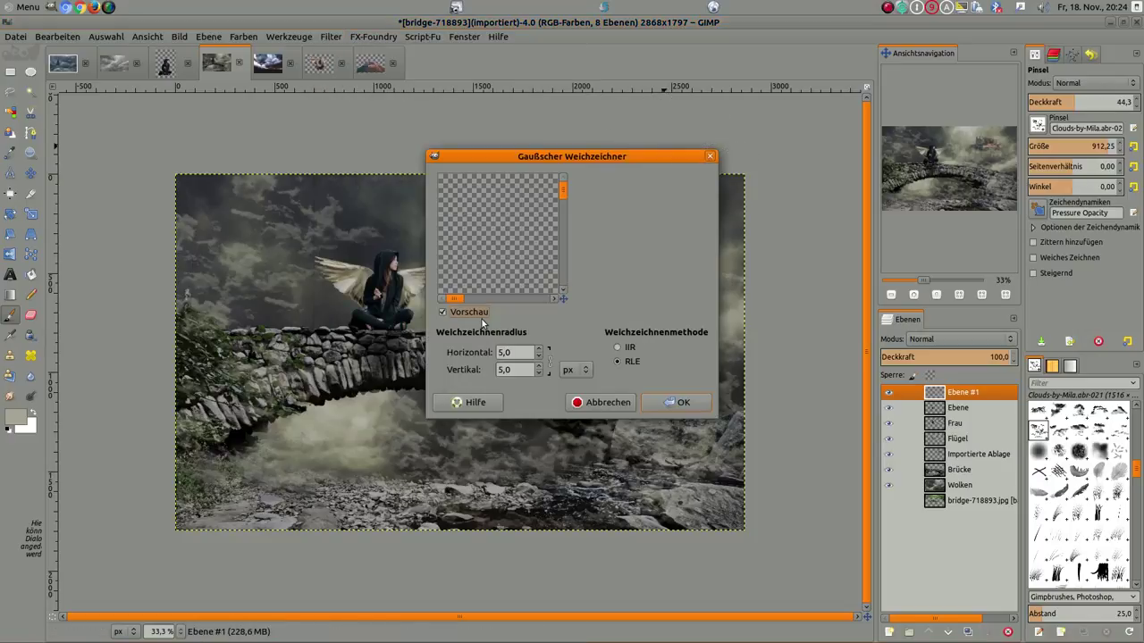
click(538, 349)
text(33)
drag(565, 299, 574, 304)
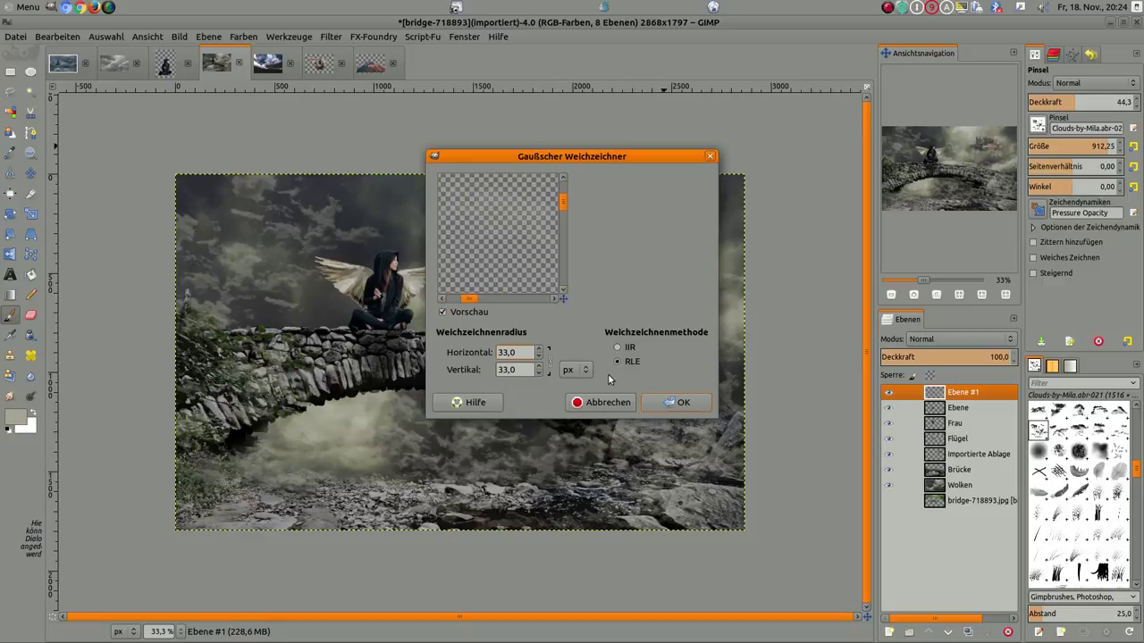
click(677, 404)
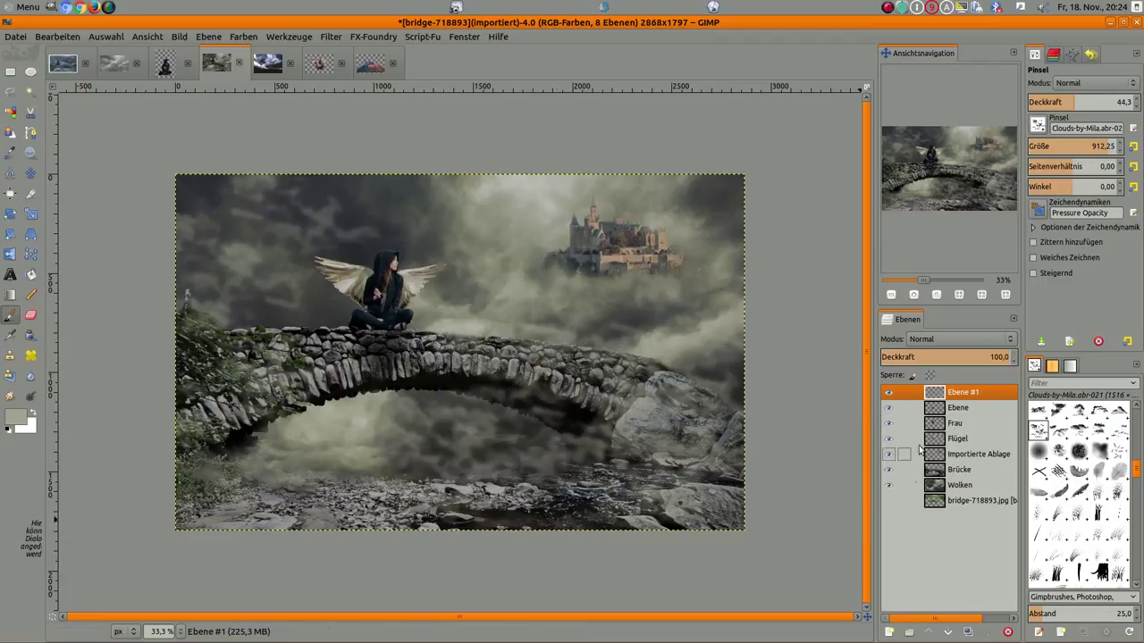
right_click(935, 394)
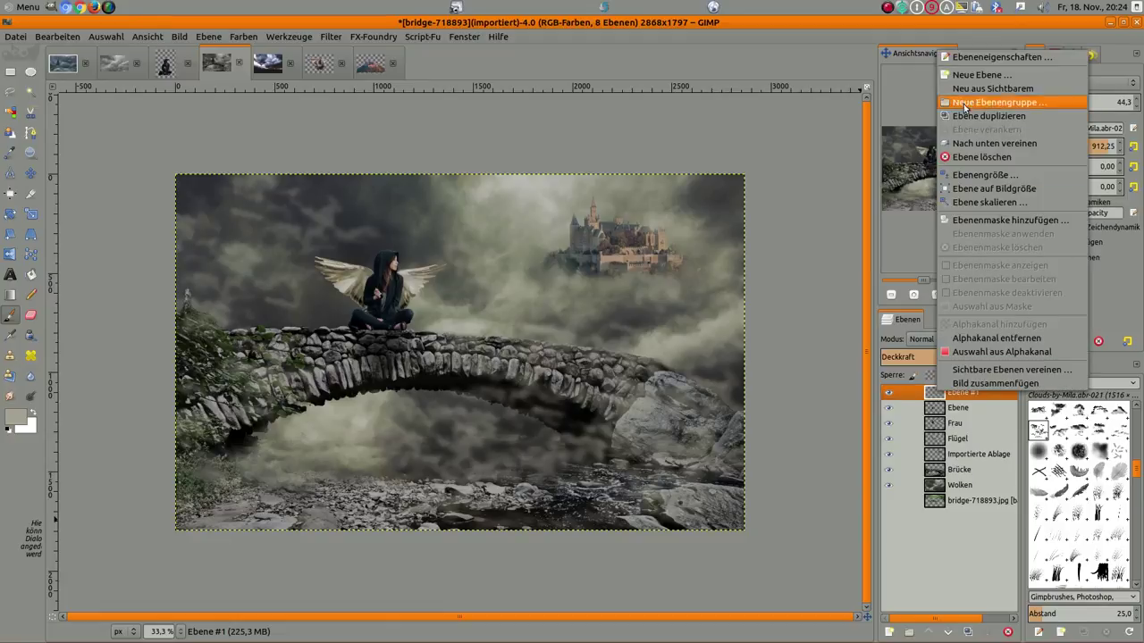
click(991, 88)
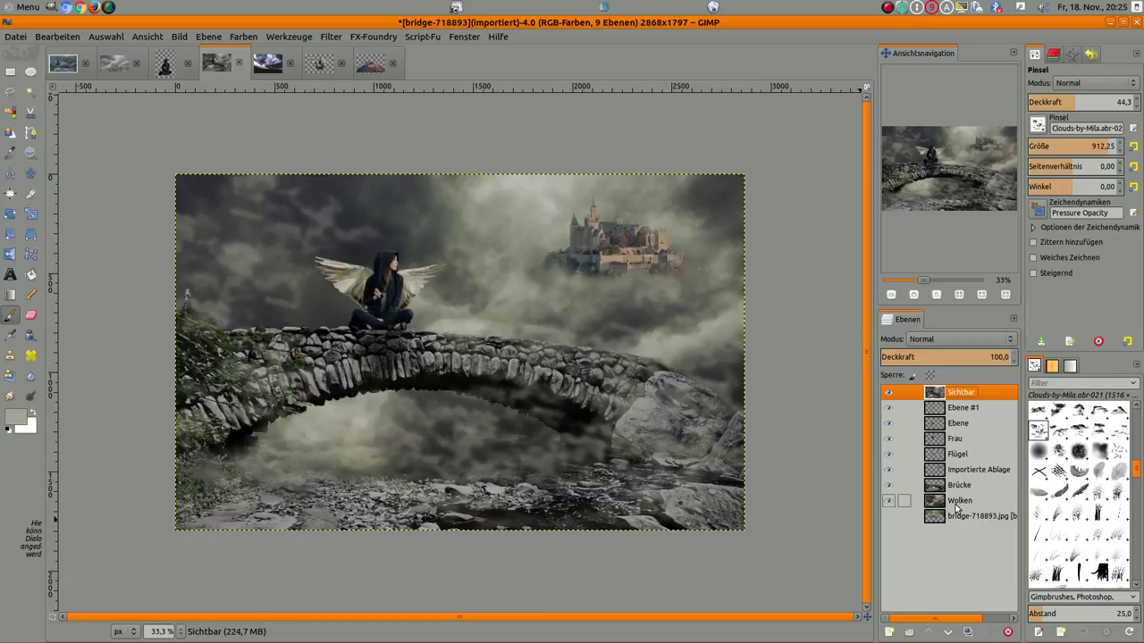
Choose G'MIC's Colors > Color grading filter with output mode set to a new layer.
click(327, 37)
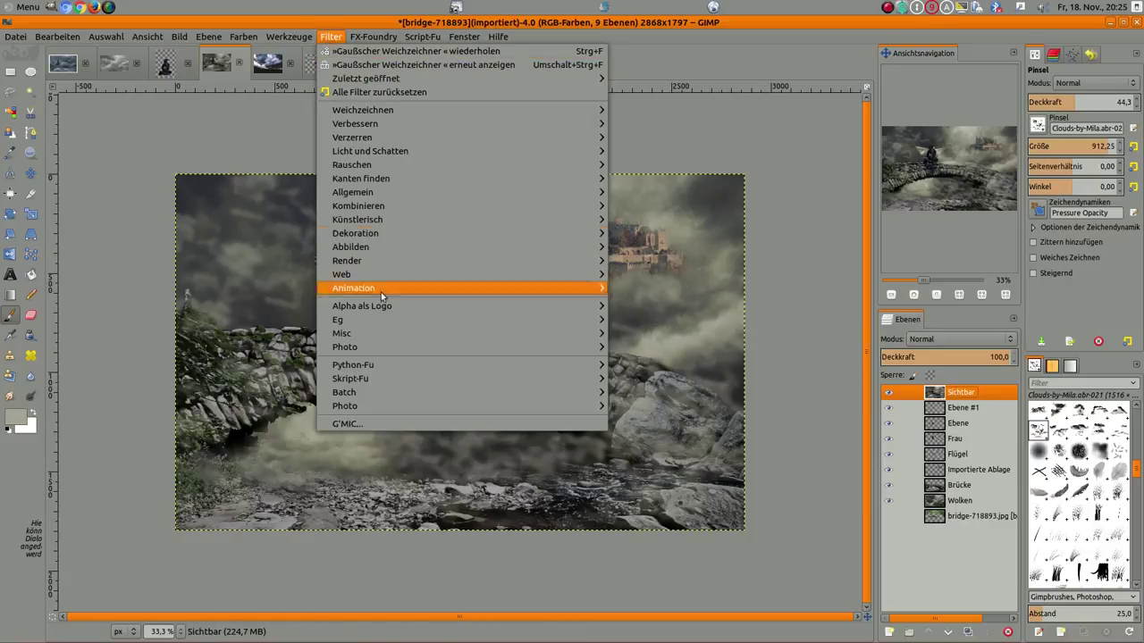
click(373, 425)
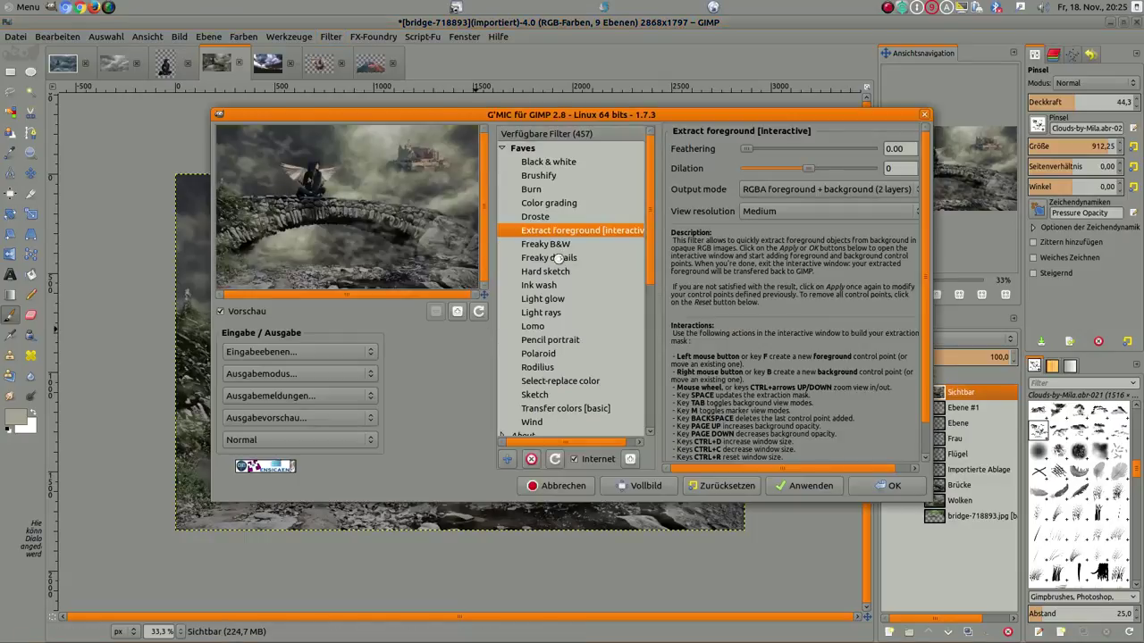
scroll(547, 255, down, 3)
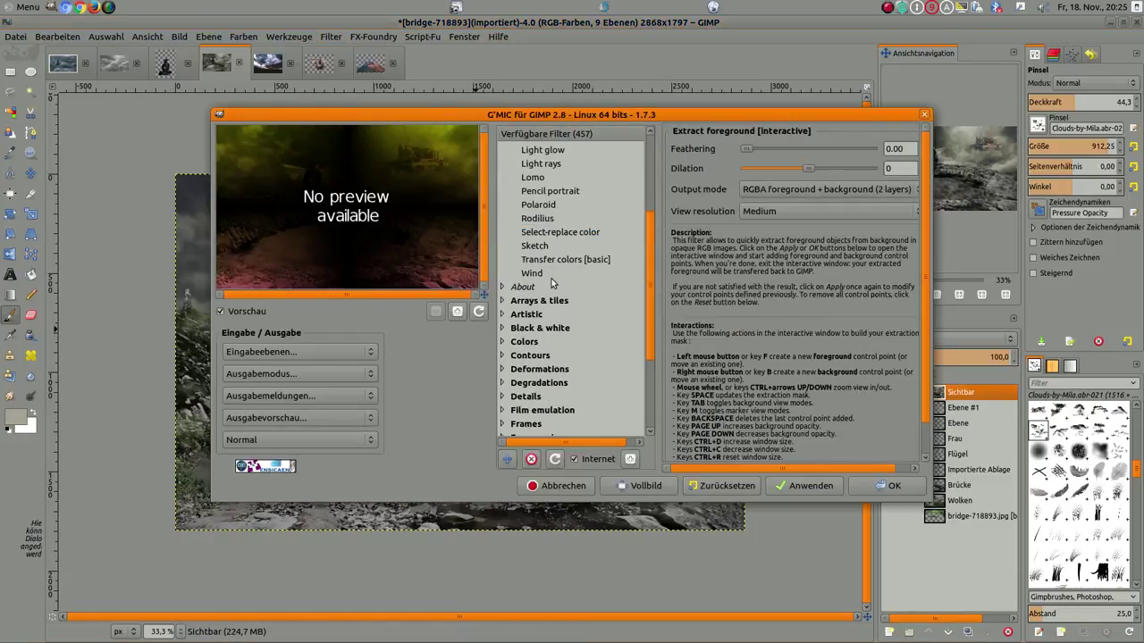
click(503, 342)
scroll(564, 365, down, 2)
scroll(563, 364, down, 1)
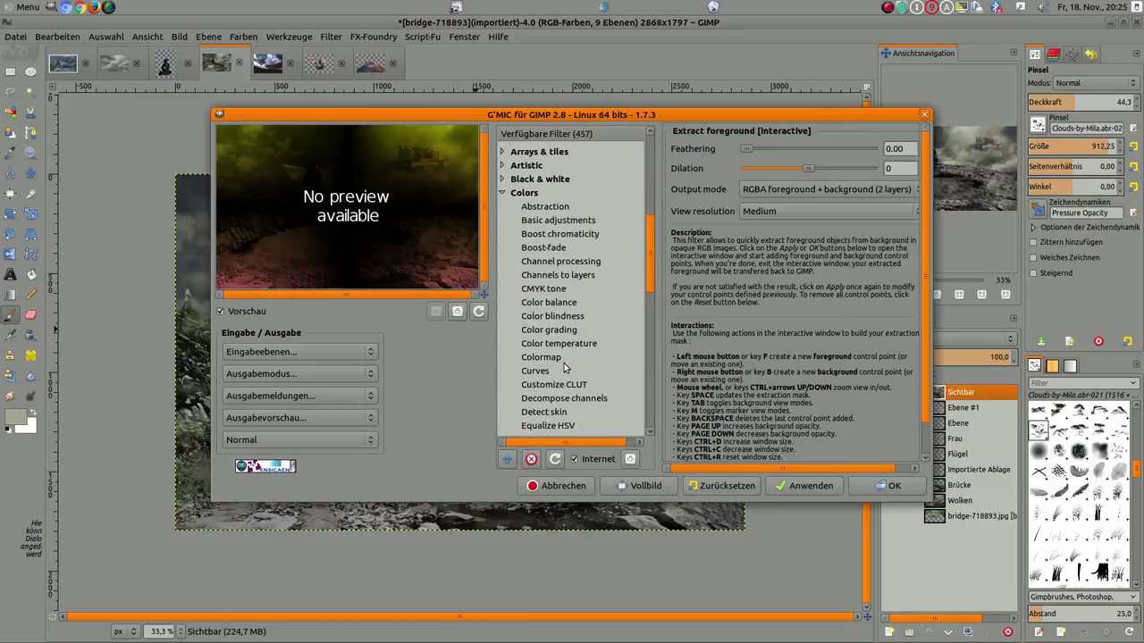
click(558, 331)
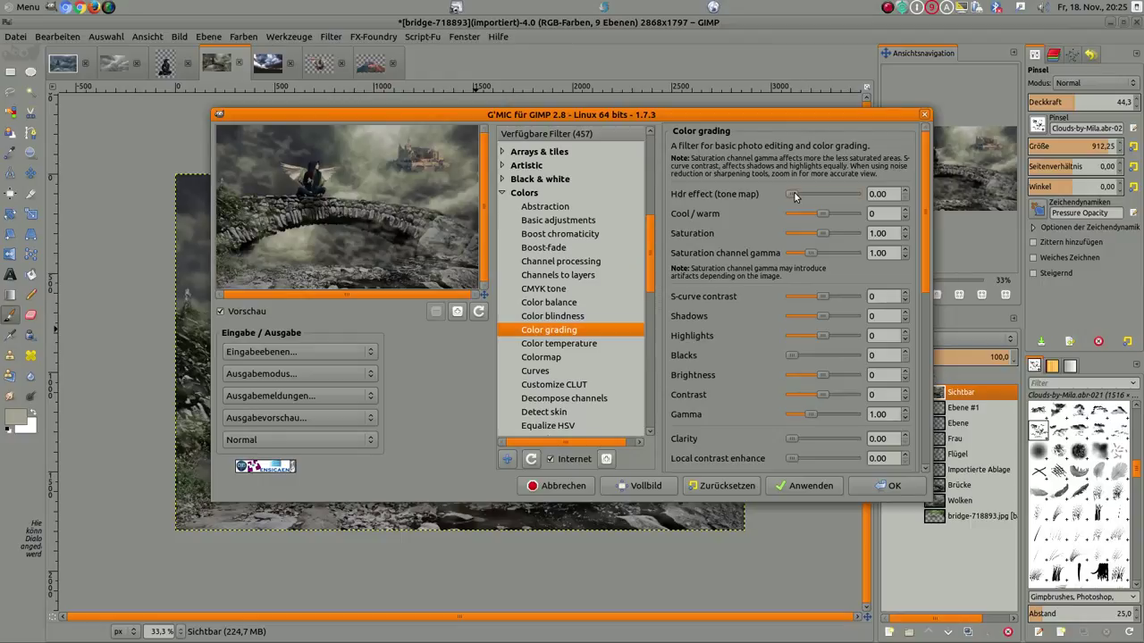
click(371, 378)
click(326, 418)
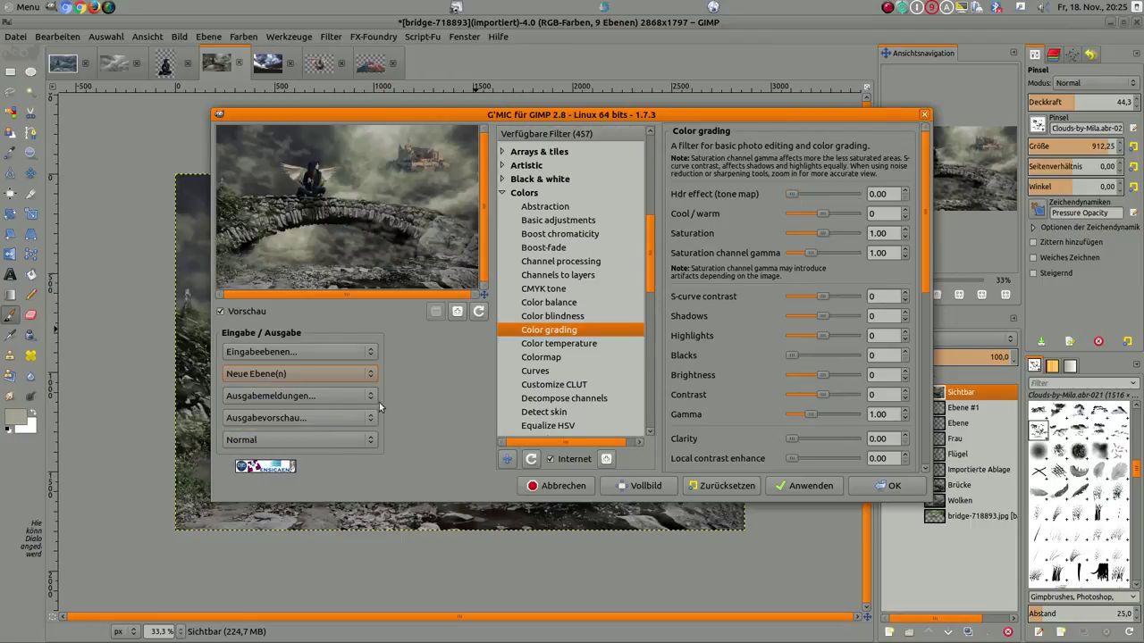
Apply the colour grade with Hdr 0.41, Cool/warm -15 and Shadows/Highlights 20.
drag(791, 195, 816, 194)
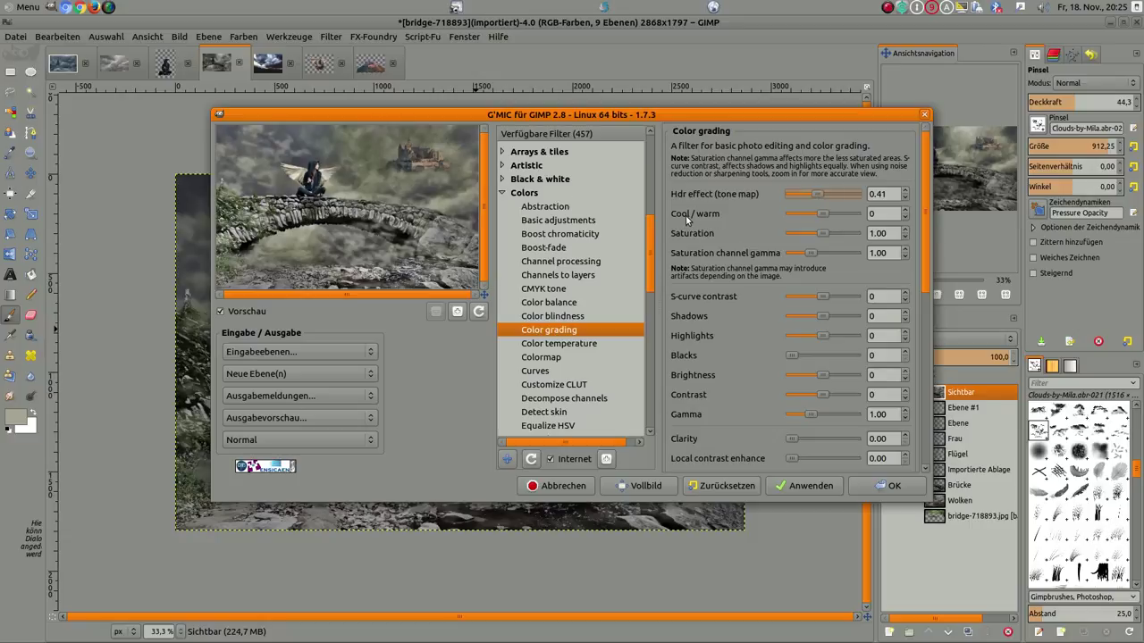
drag(822, 215, 814, 216)
drag(820, 337, 837, 335)
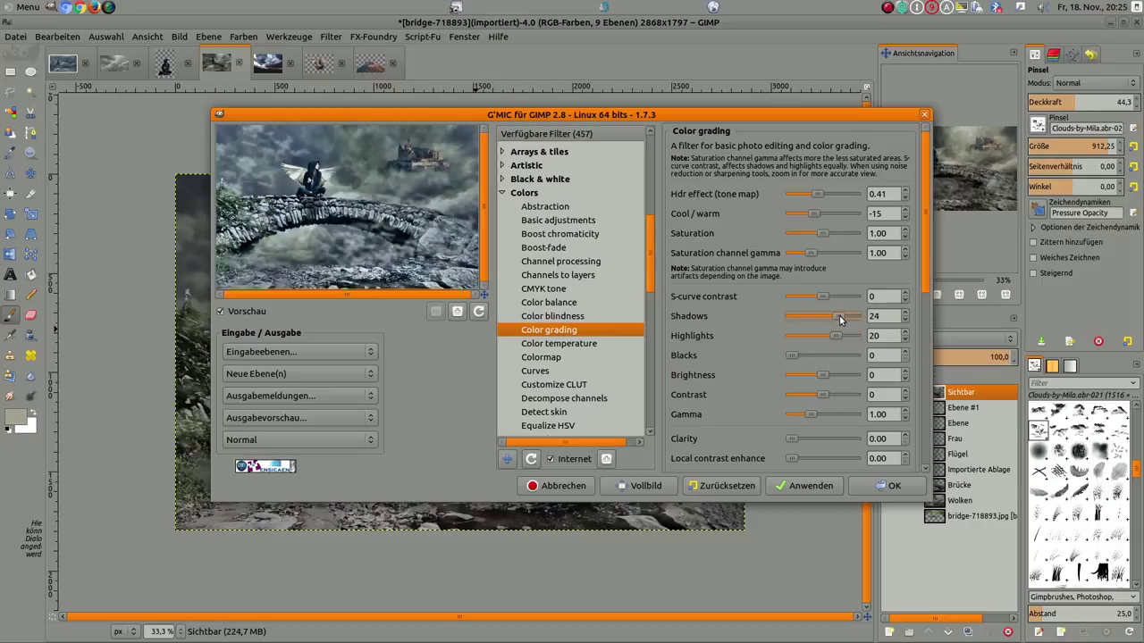
drag(839, 315, 834, 316)
click(838, 316)
click(882, 485)
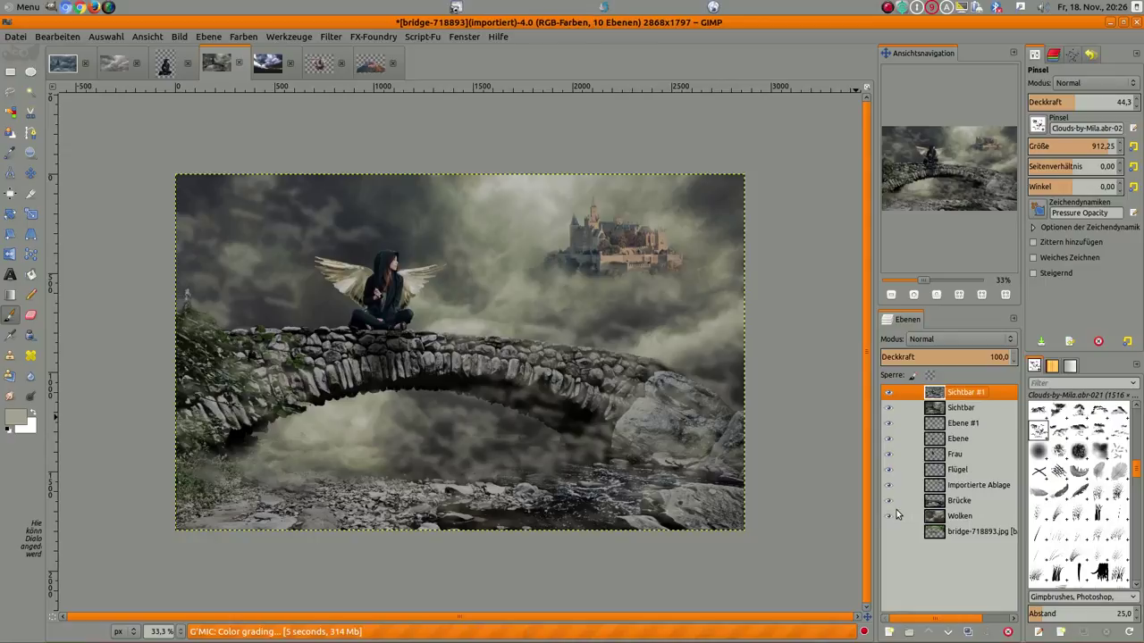
Compare the image with and without the graded Sichtbar #1 layer, leaving it hidden.
click(887, 393)
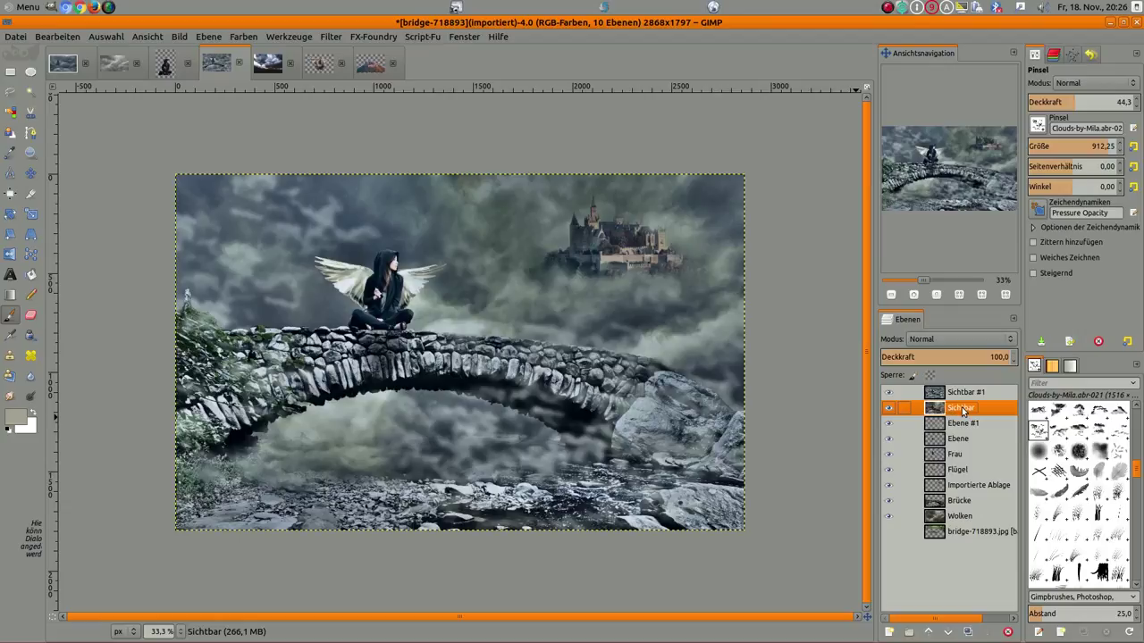
click(887, 393)
click(887, 393)
click(887, 393)
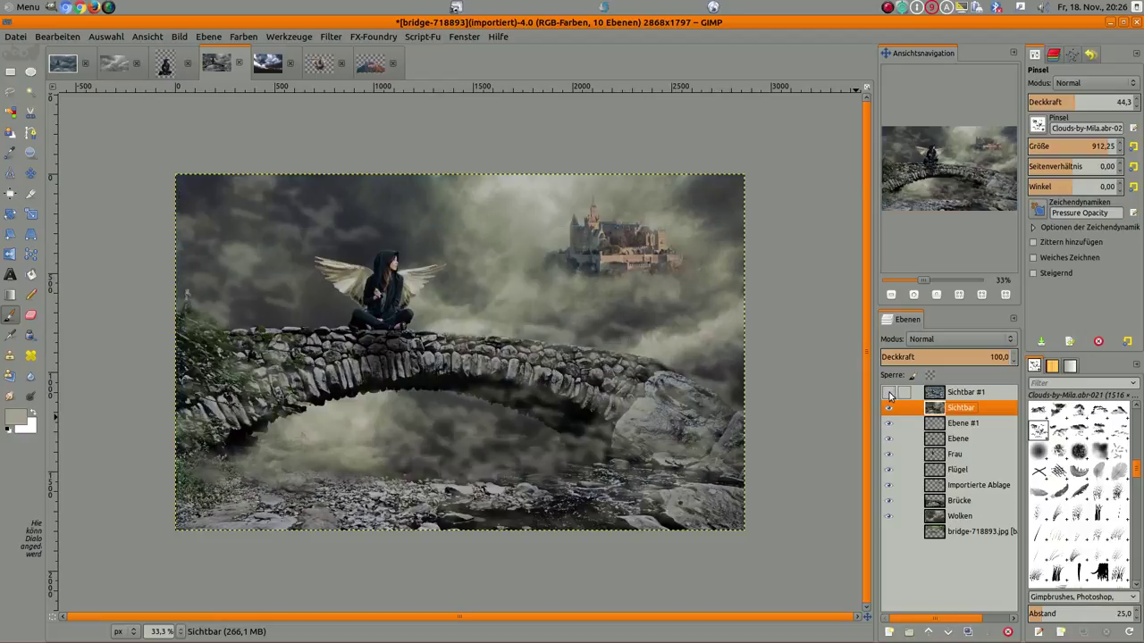
click(331, 37)
Apply G'MIC Black & white > Freaky B&W with Oddness about 48 as a new layer, Sichtbar #2.
click(370, 422)
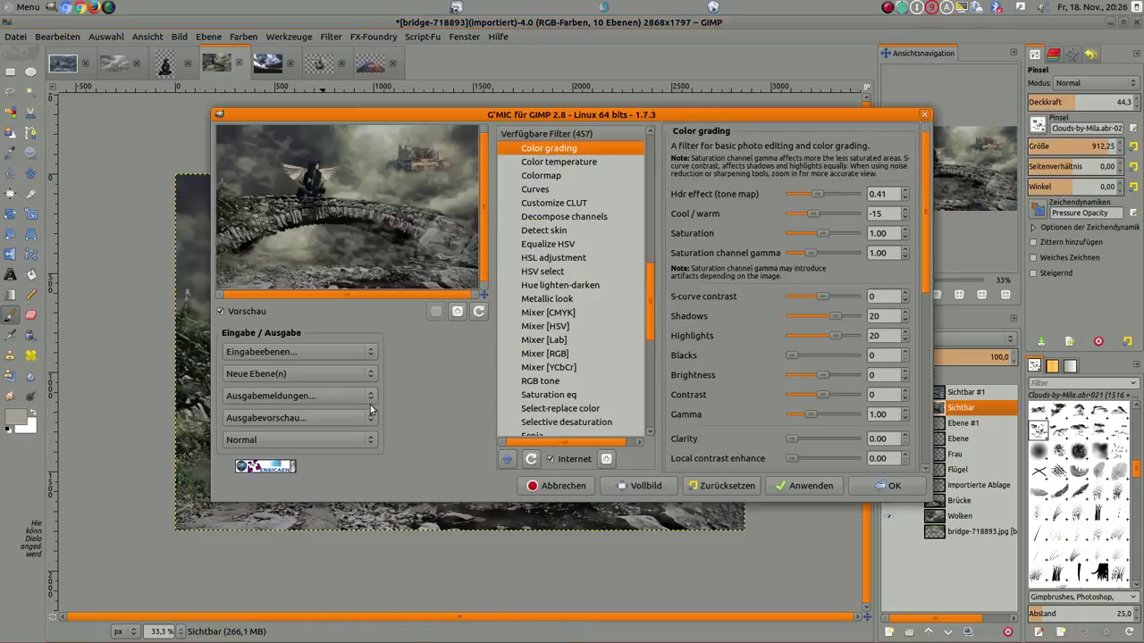
scroll(578, 219, up, 4)
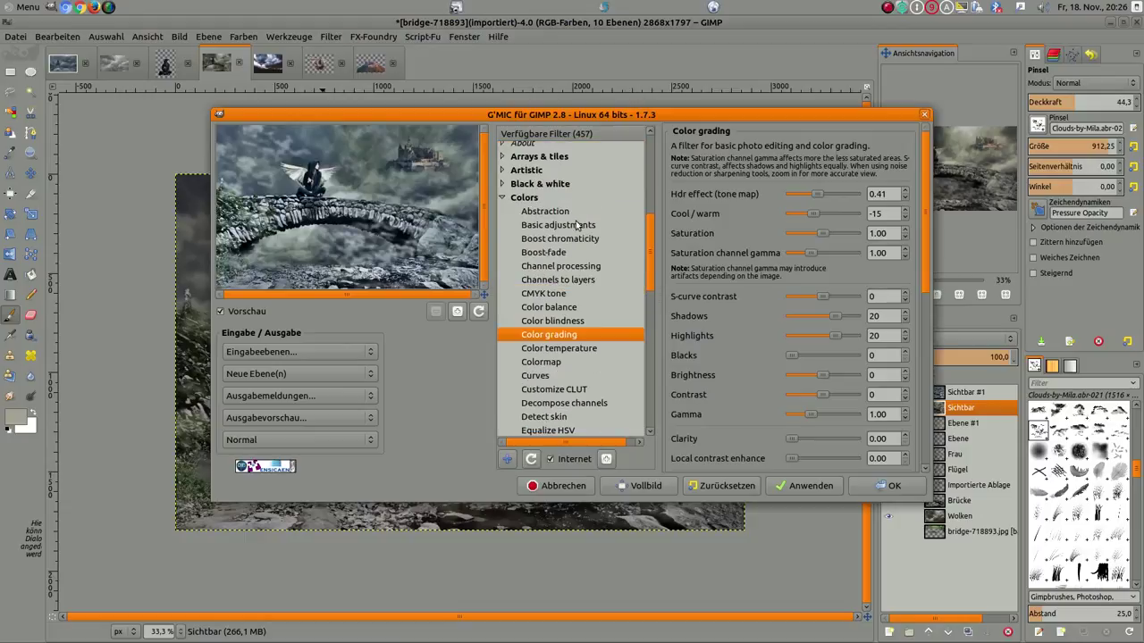
scroll(578, 223, up, 2)
click(501, 259)
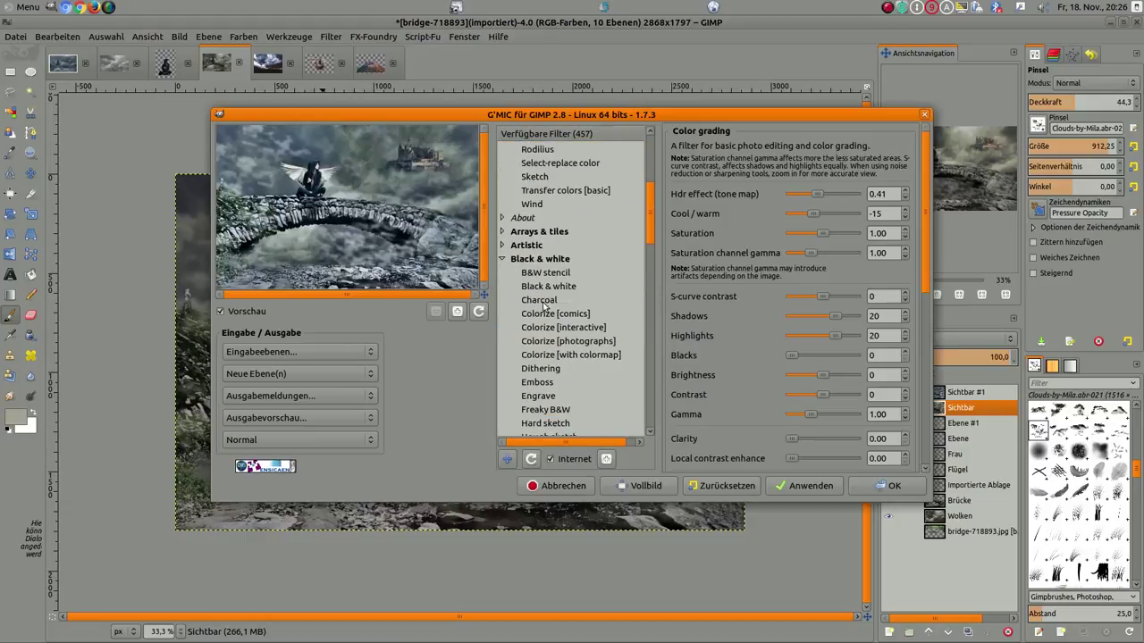
scroll(552, 295, down, 1)
scroll(552, 295, down, 1)
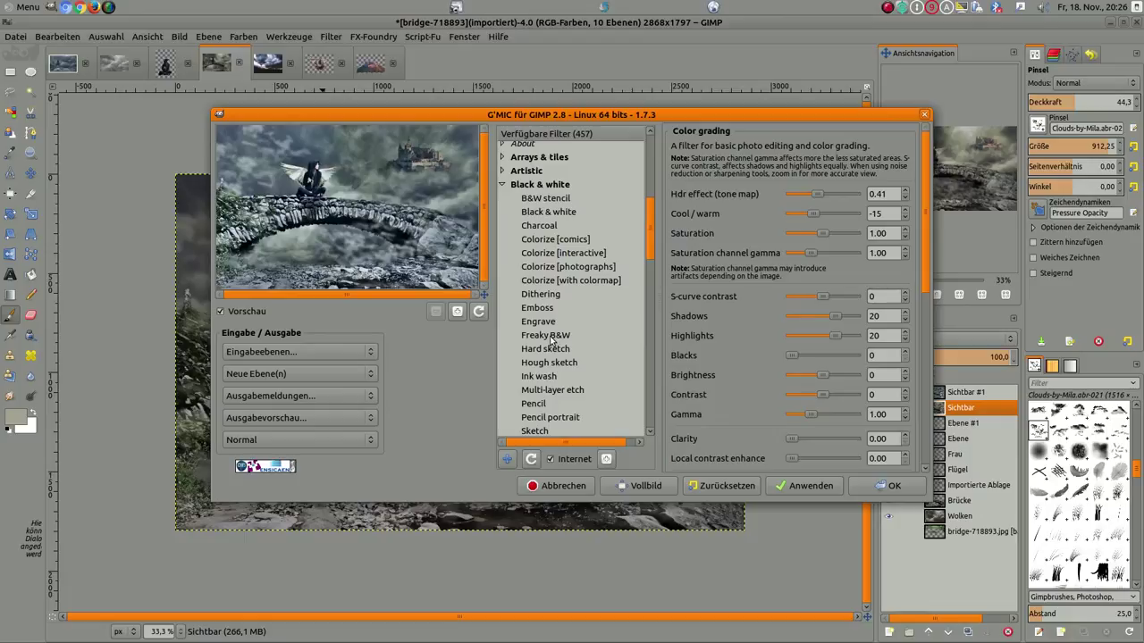
click(549, 336)
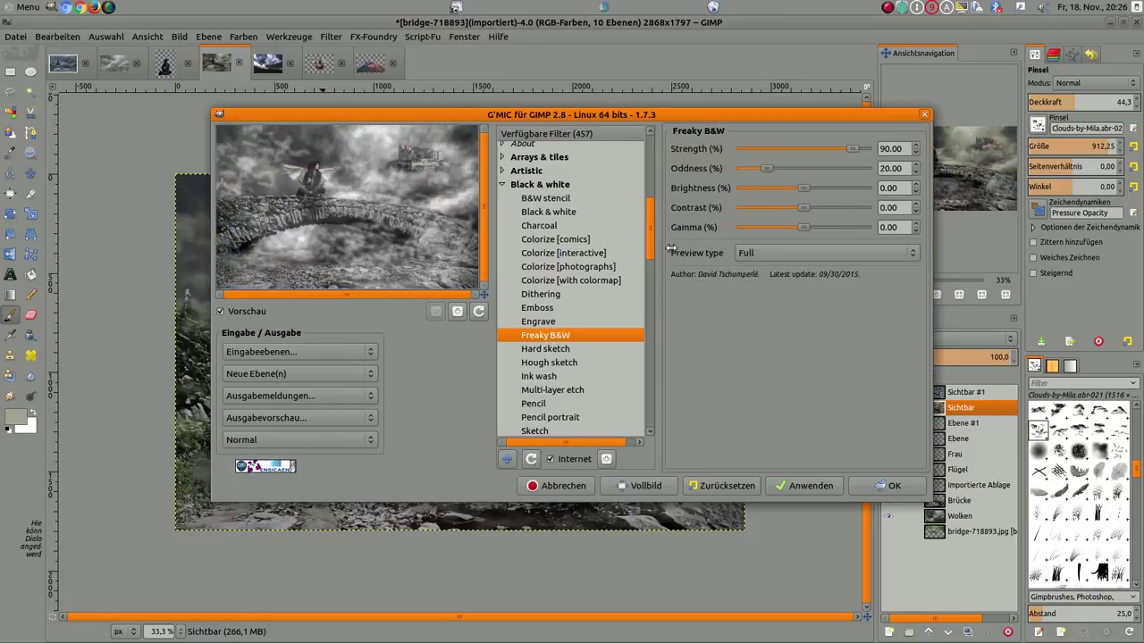
drag(764, 168, 815, 171)
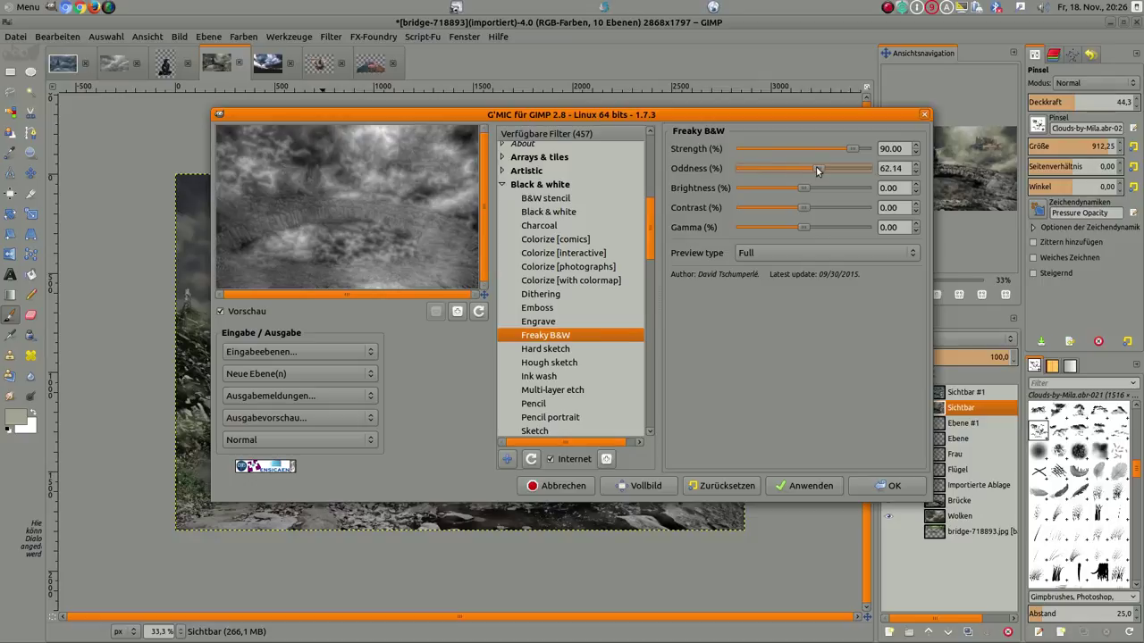
drag(818, 164, 808, 171)
drag(807, 171, 803, 170)
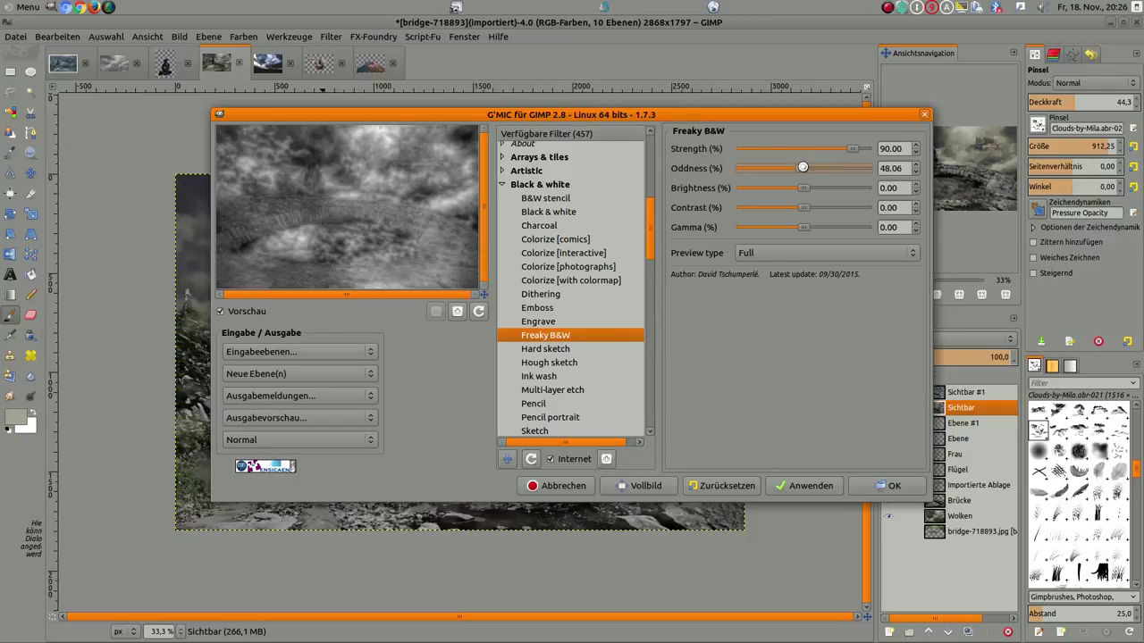
click(887, 488)
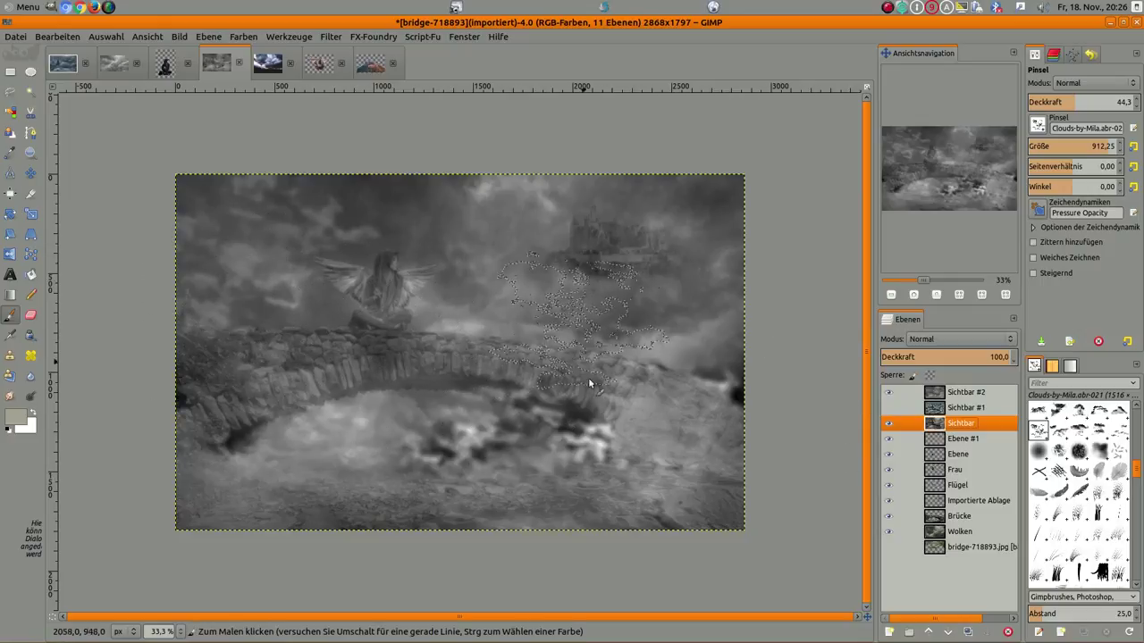
Drop Sichtbar #2 to 45 opacity and add a 'Weiß (volle Deckkraft)' layer mask.
click(963, 395)
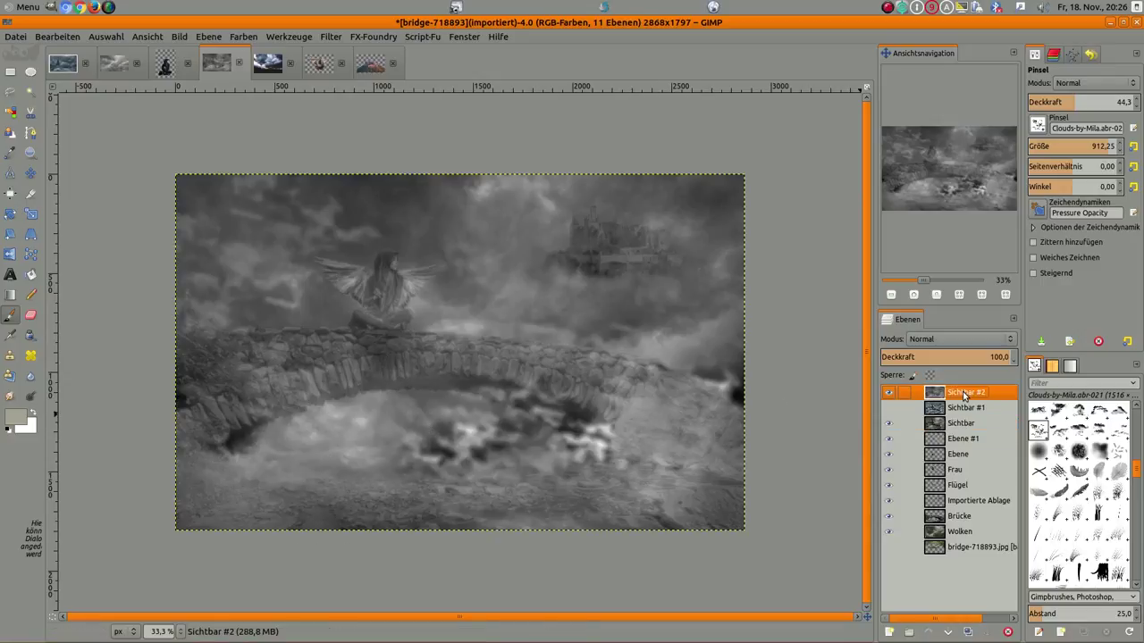
click(1012, 361)
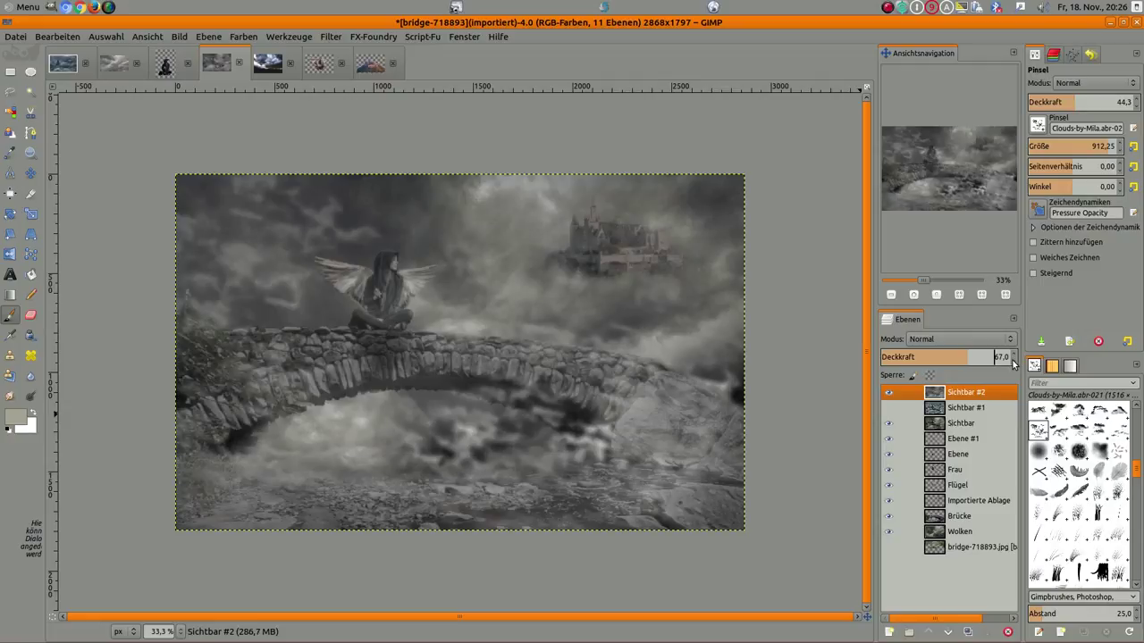
click(1013, 361)
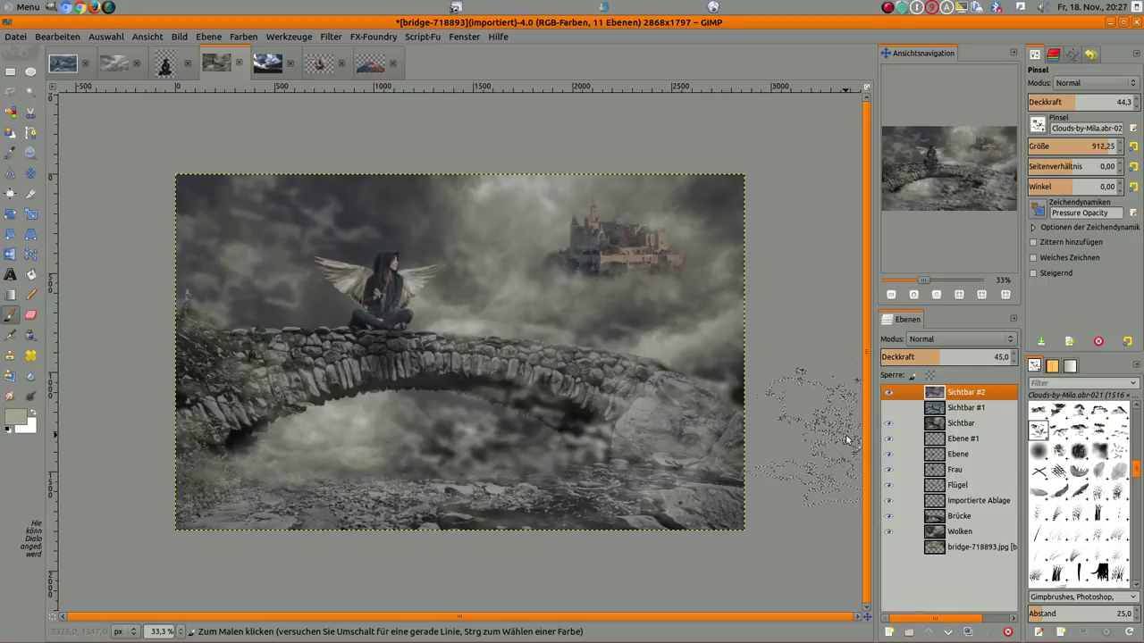
right_click(966, 395)
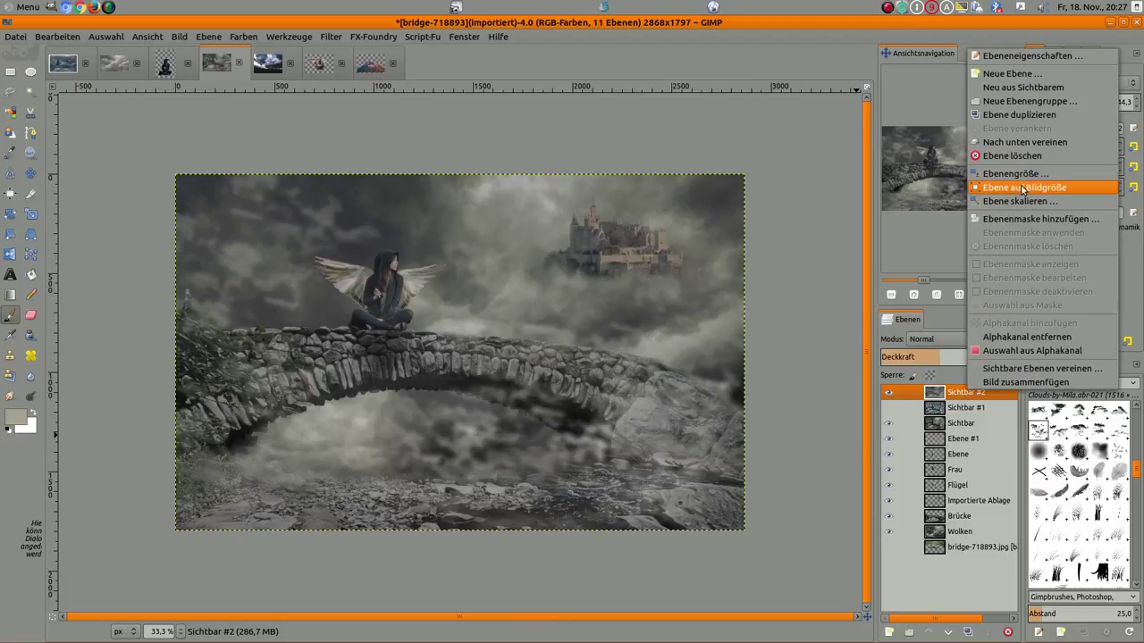
click(1030, 217)
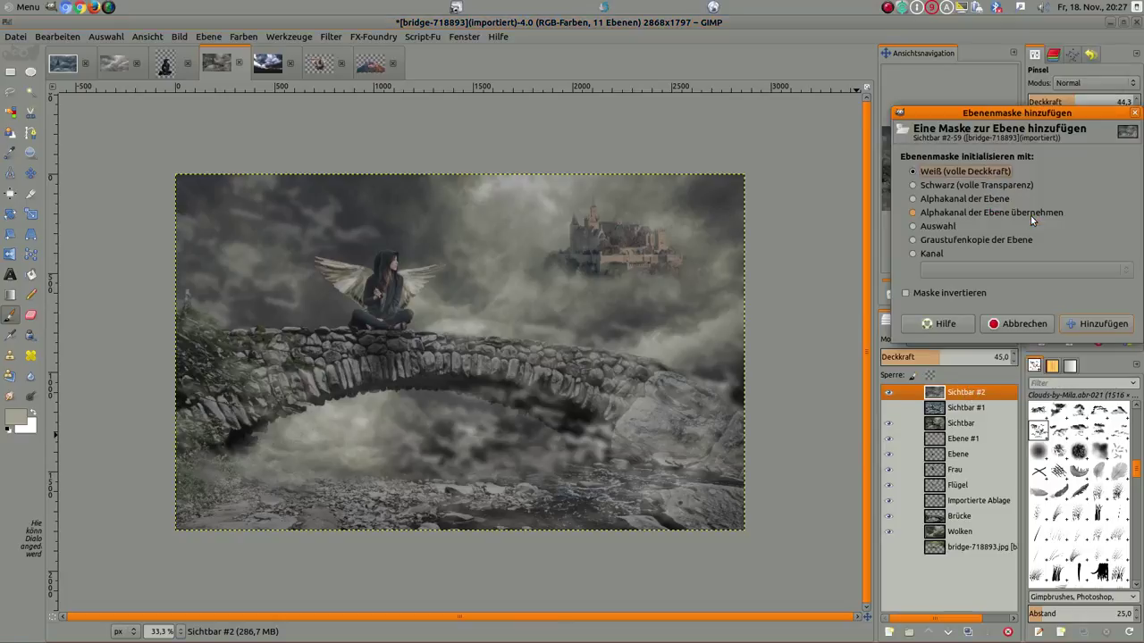
click(1094, 327)
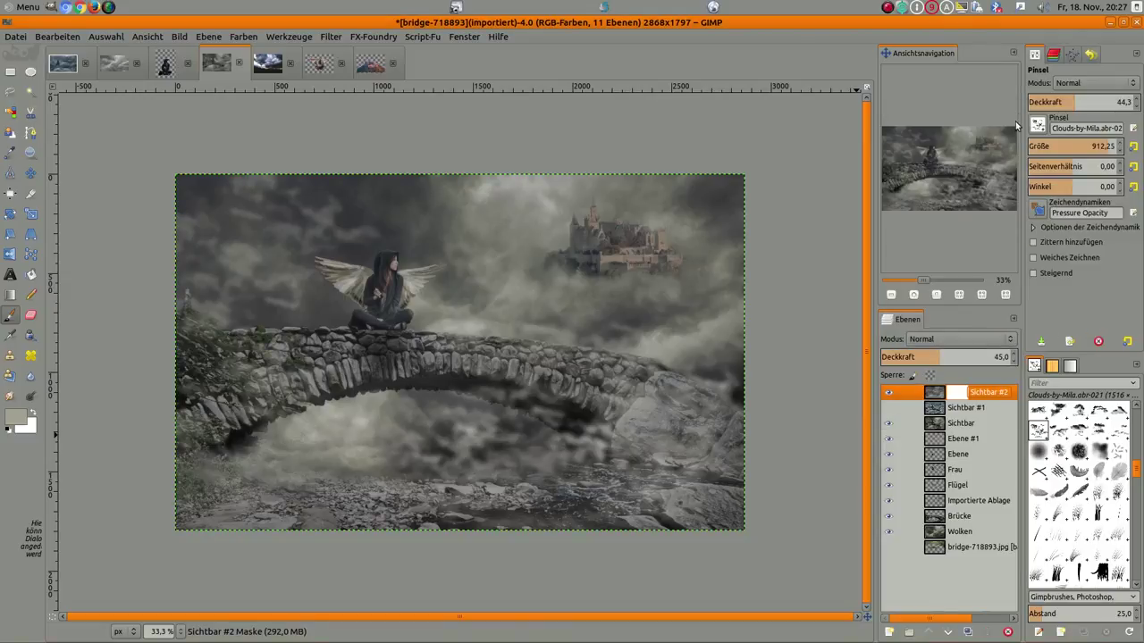
Set up the 2. Hardness 025 brush at opacity 50, size 190, with colours reset to black/white.
scroll(1063, 467, up, 2)
scroll(1063, 467, up, 2)
scroll(1063, 468, up, 2)
scroll(1063, 469, up, 2)
scroll(1063, 466, down, 1)
scroll(1063, 467, down, 1)
scroll(1063, 467, down, 1)
scroll(1063, 469, down, 2)
scroll(1063, 468, up, 3)
click(1042, 466)
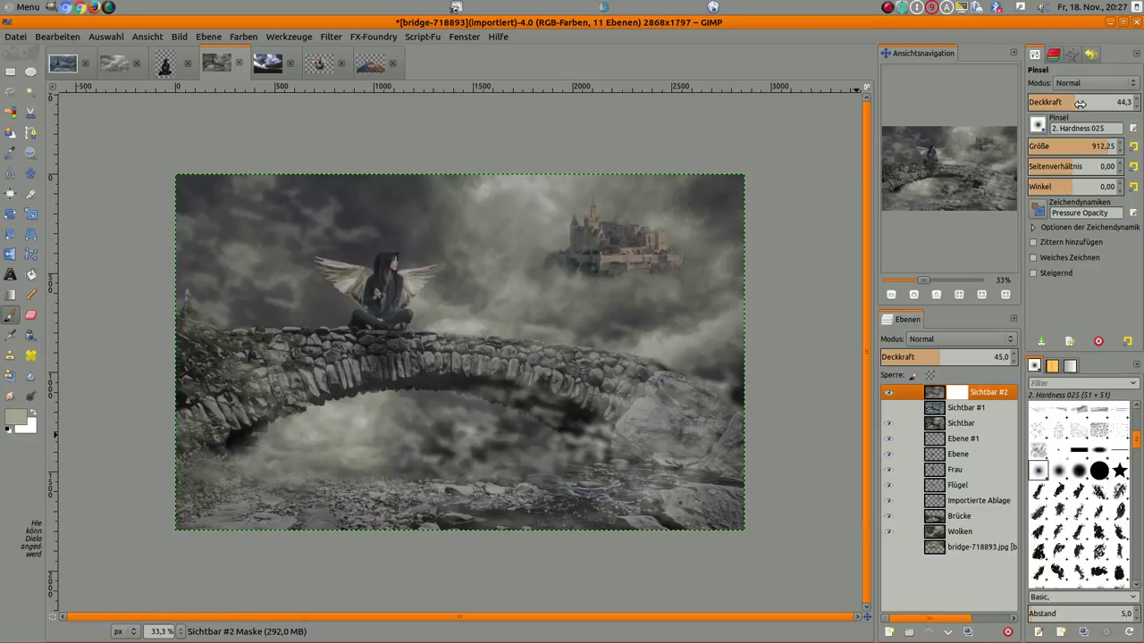
click(1079, 105)
click(1103, 145)
text(190)
key(Return)
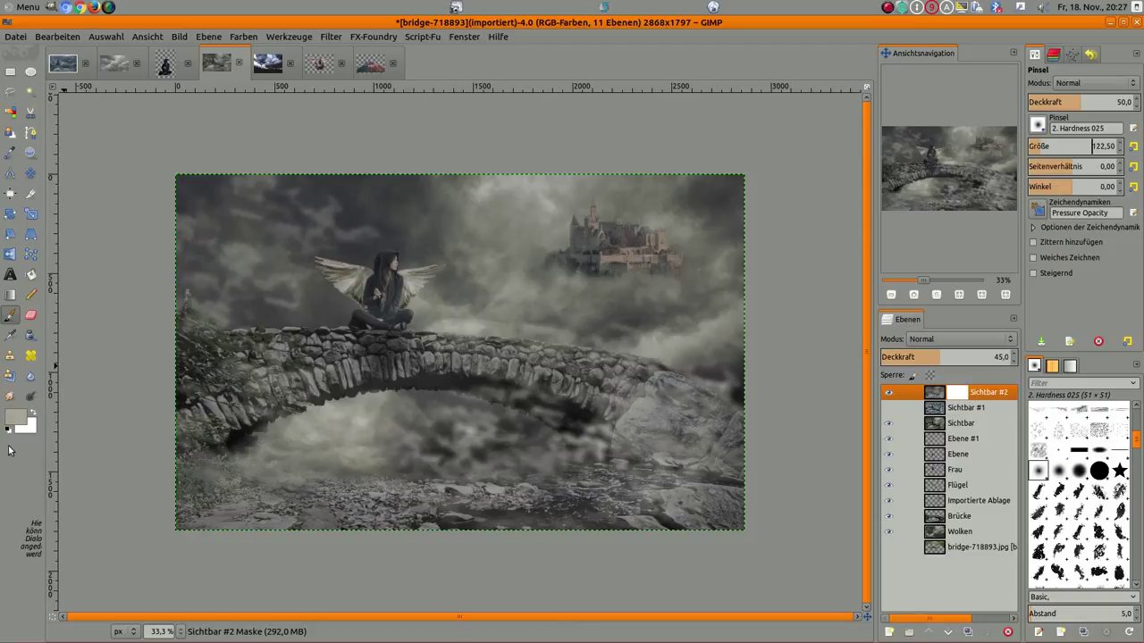
click(8, 432)
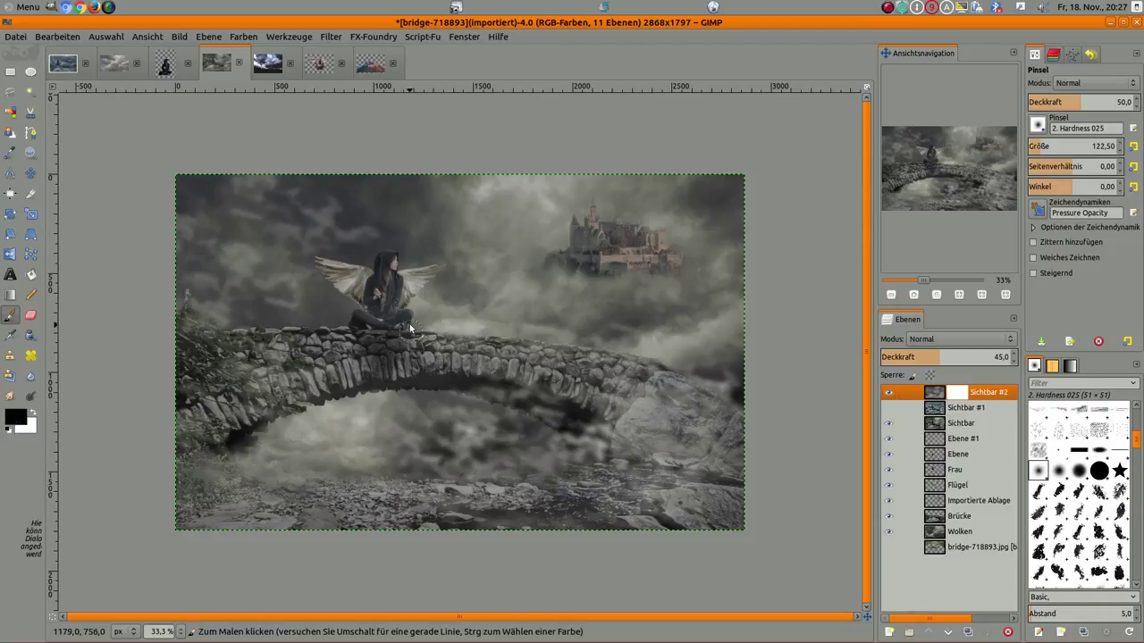
Paint black on the mask over the woman's hair, wings, legs and the bridge arch underside.
ctrl+scroll(397, 298, up, 2)
scroll(397, 297, up, 1)
ctrl+scroll(401, 342, up, 1)
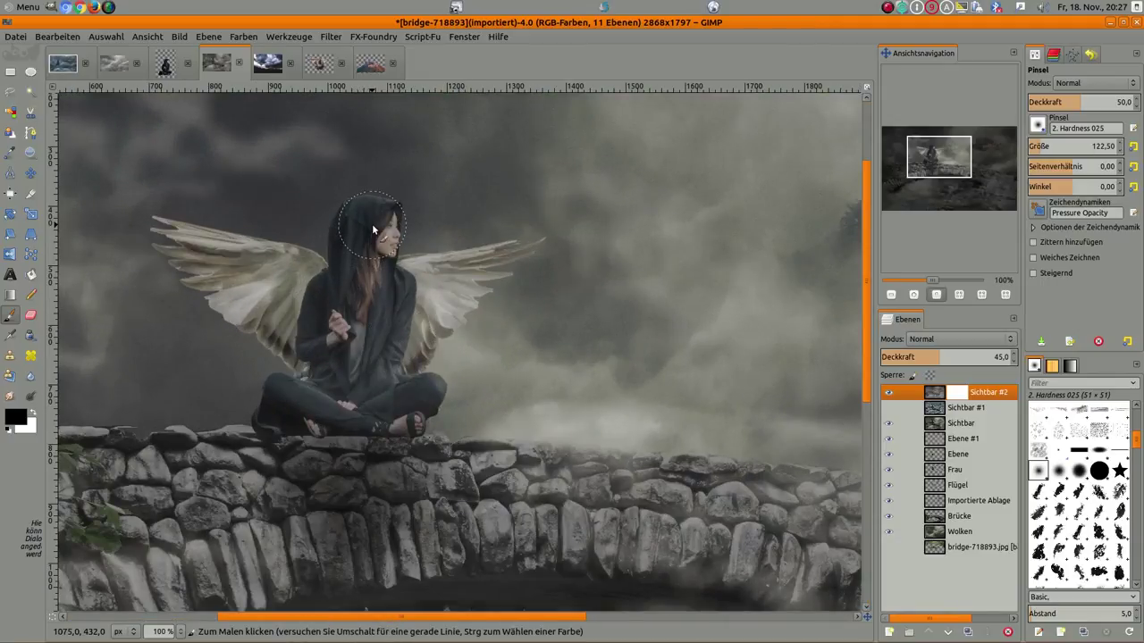
drag(354, 257, 415, 287)
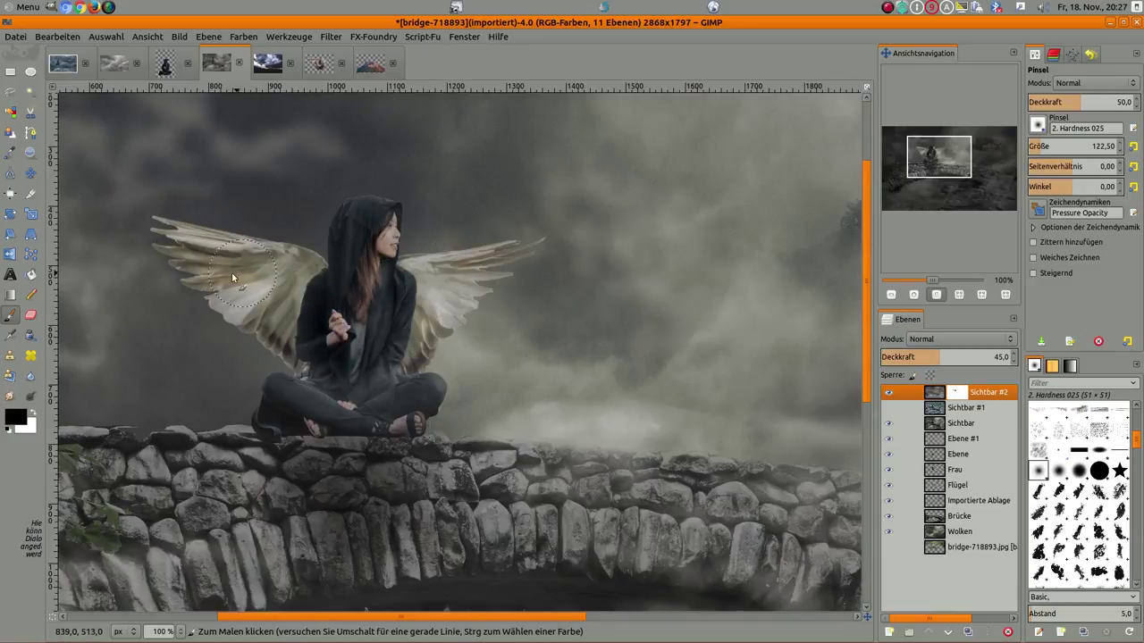
mouse_move(288, 319)
mouse_down()
mouse_move(269, 387)
mouse_move(354, 419)
mouse_up()
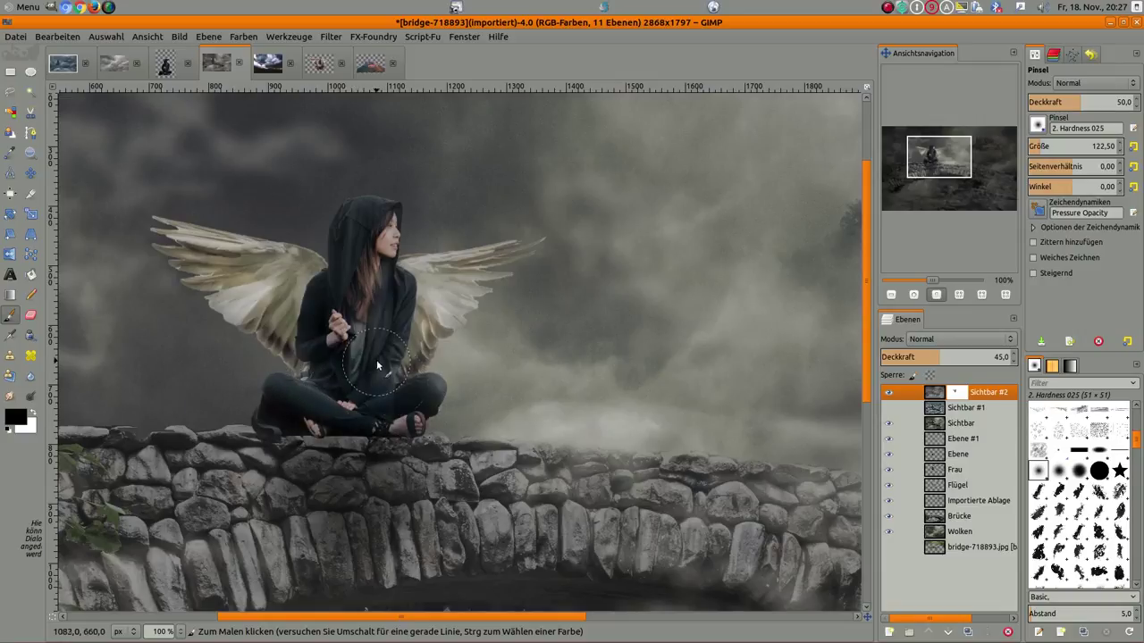
scroll(376, 359, down, 3)
scroll(401, 357, up, 1)
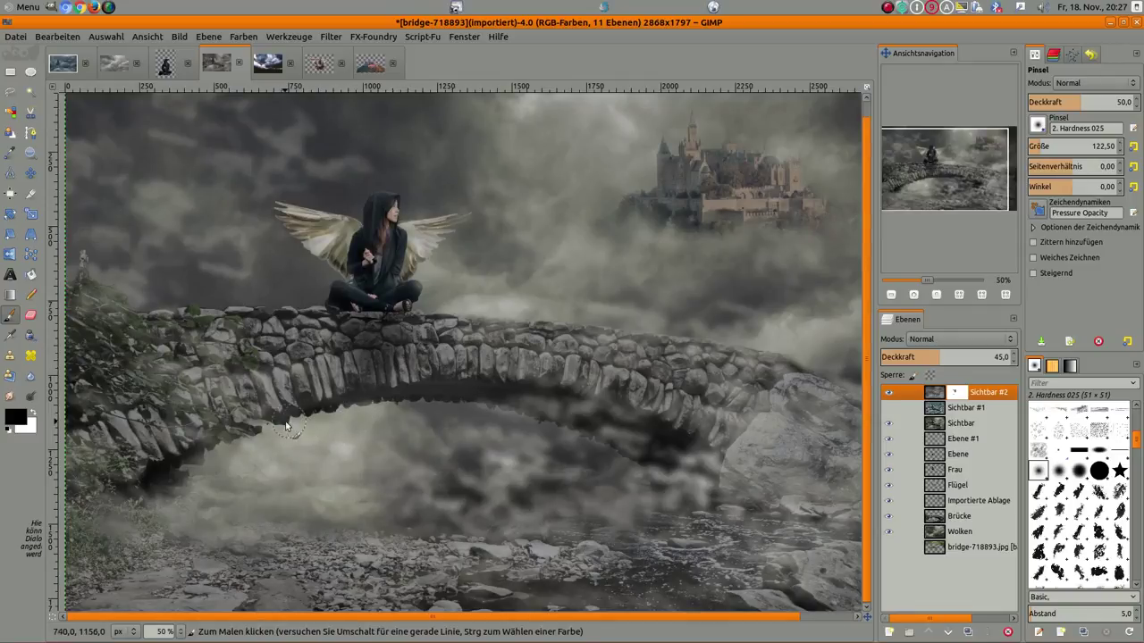
drag(292, 424, 775, 352)
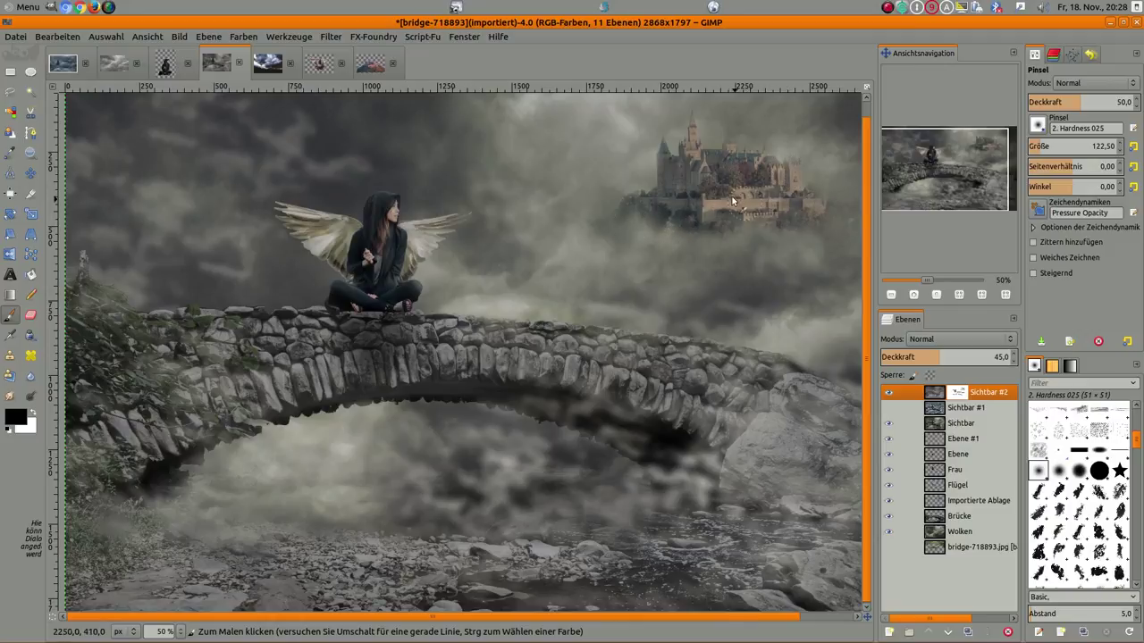
ctrl+scroll(557, 225, down, 2)
ctrl+scroll(564, 249, up, 1)
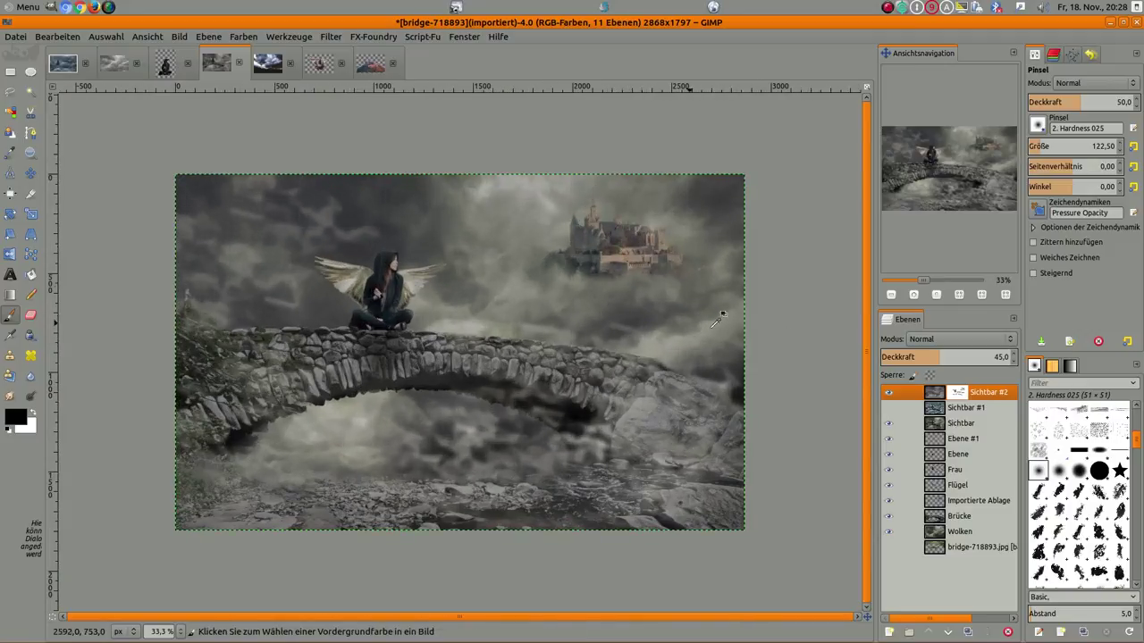
scroll(1016, 365, down, 7)
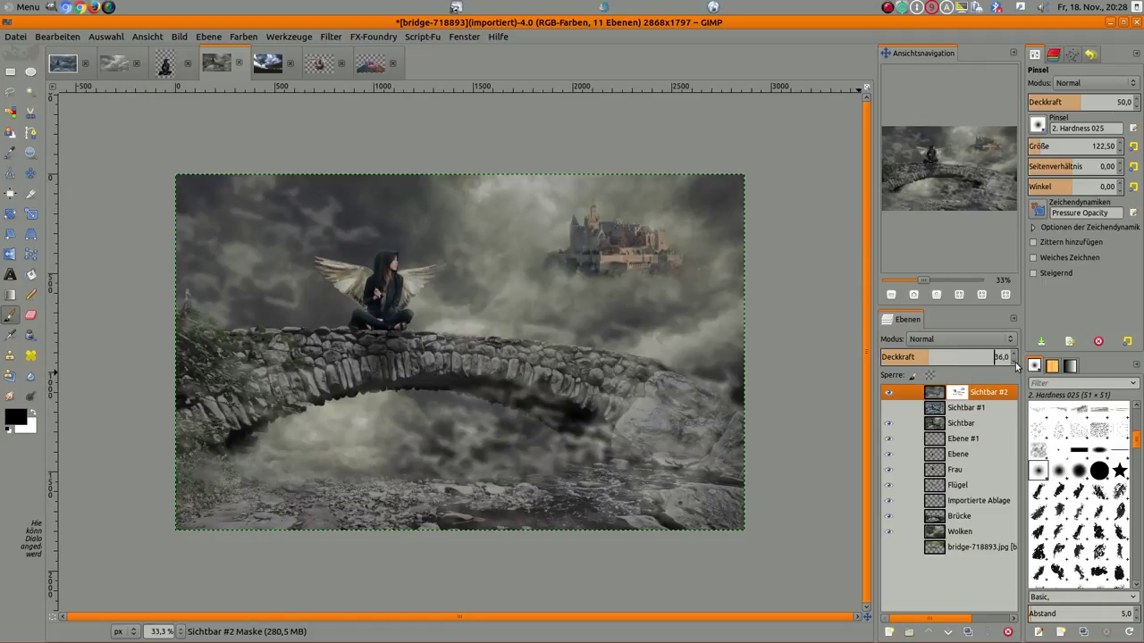
Merge everything visible into a new layer with 'Neu aus Sichtbarem'.
right_click(932, 578)
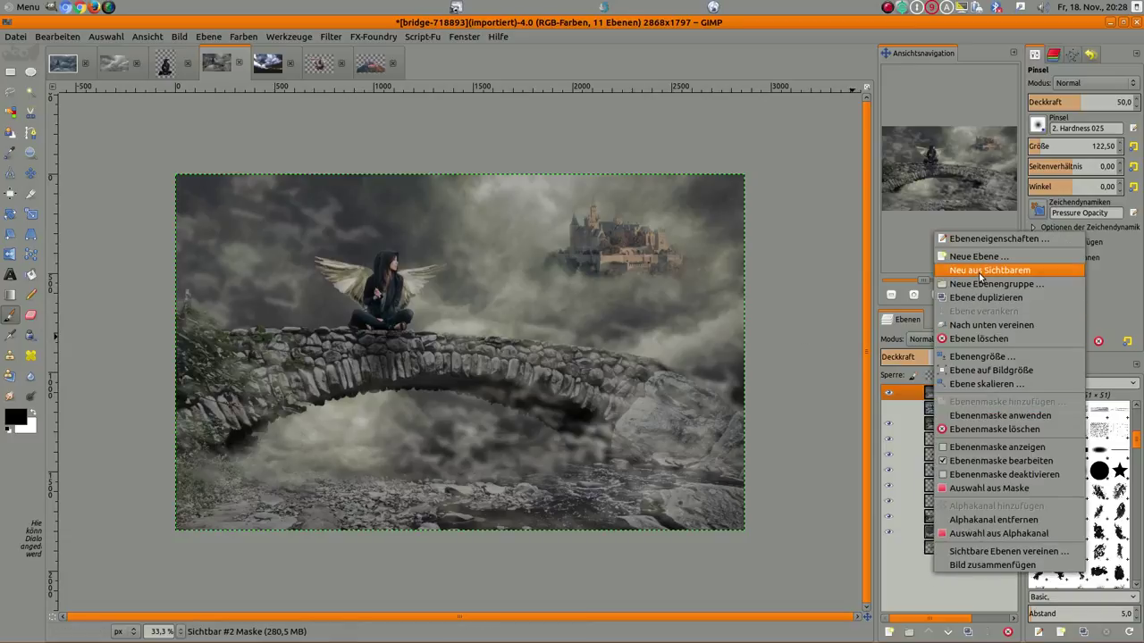
click(979, 271)
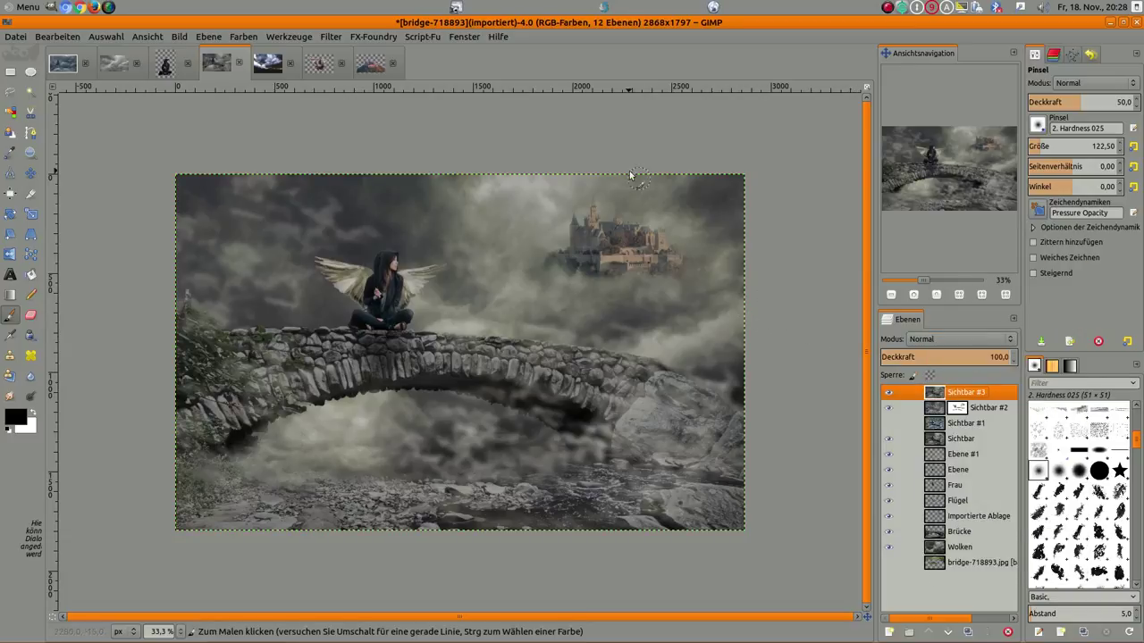
click(332, 37)
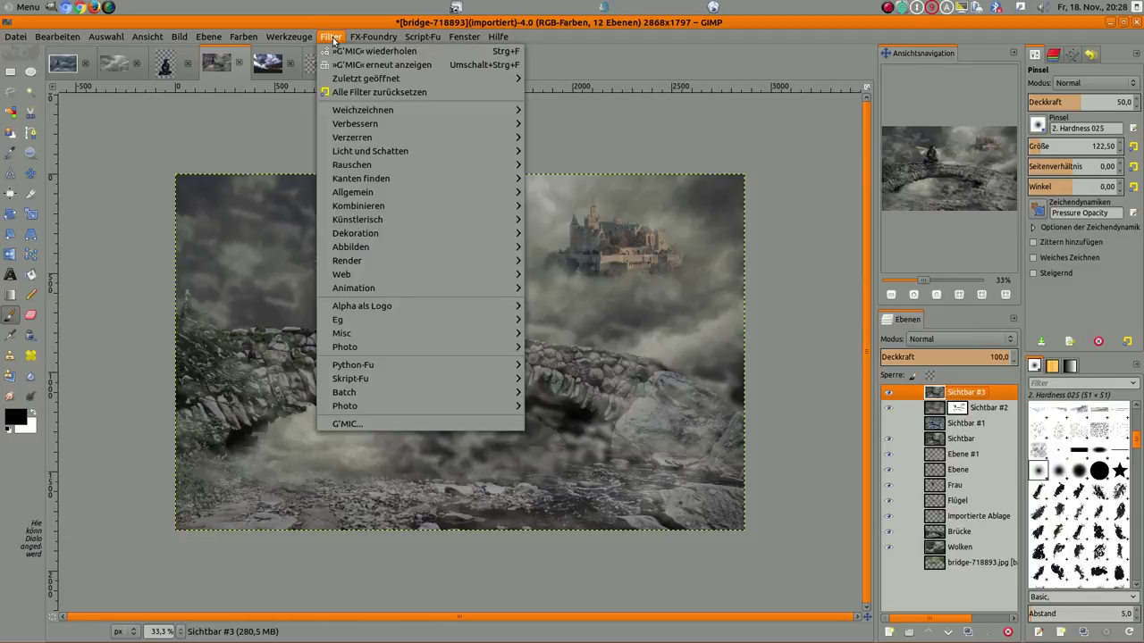
click(362, 418)
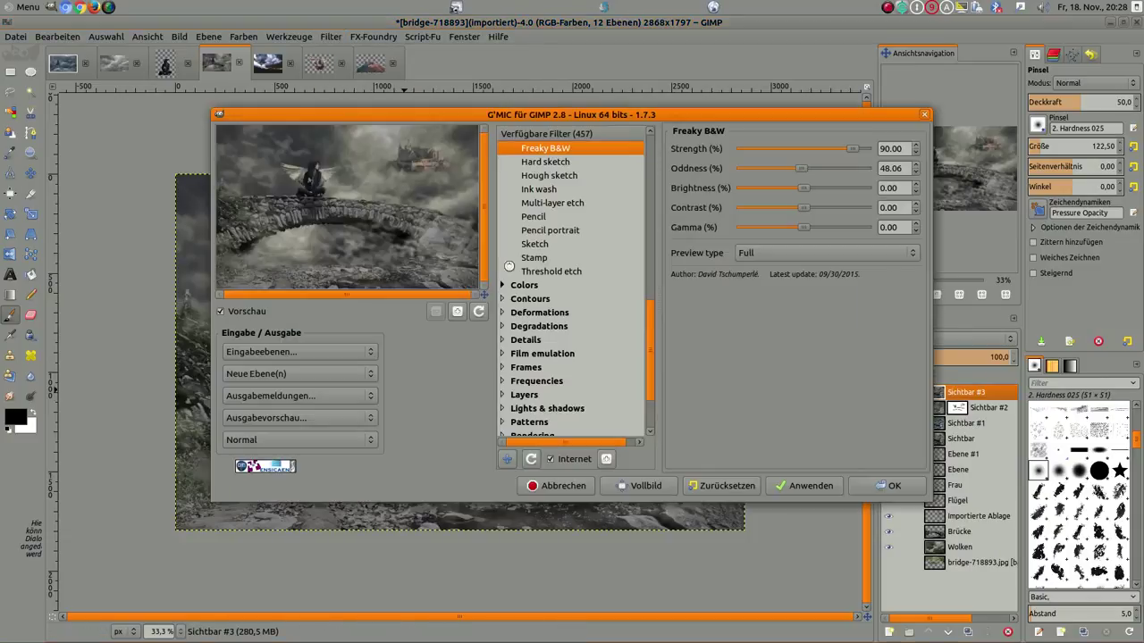
Apply the G'MIC Faves Polaroid frame, then select the new Sichtbar #4 layer.
scroll(564, 293, down, 1)
scroll(564, 291, up, 2)
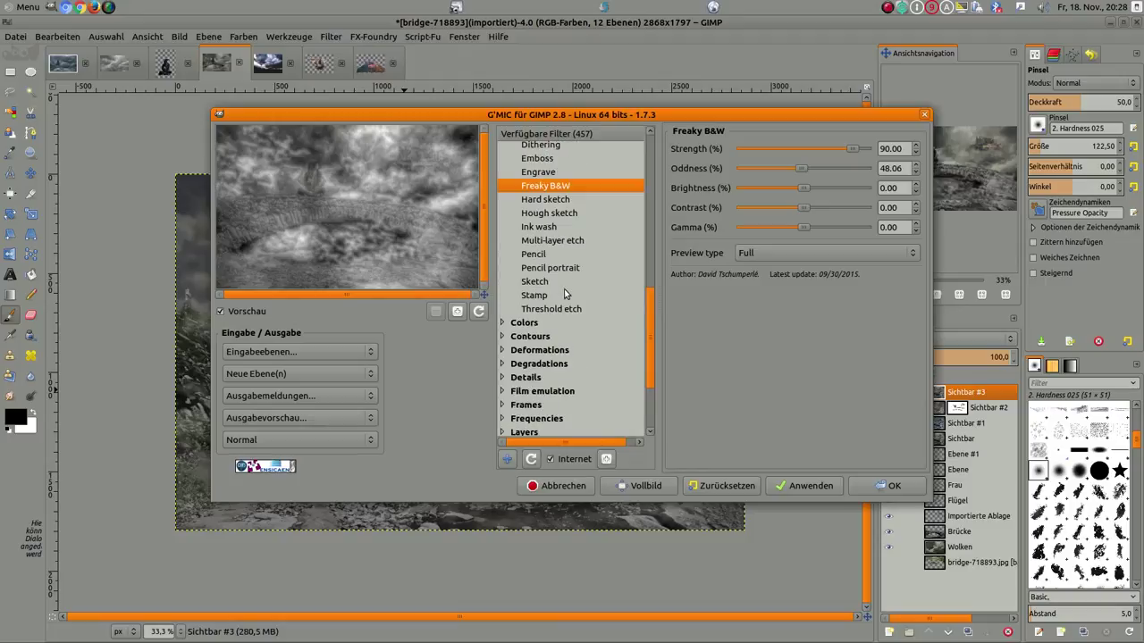
scroll(564, 288, up, 6)
scroll(565, 284, up, 6)
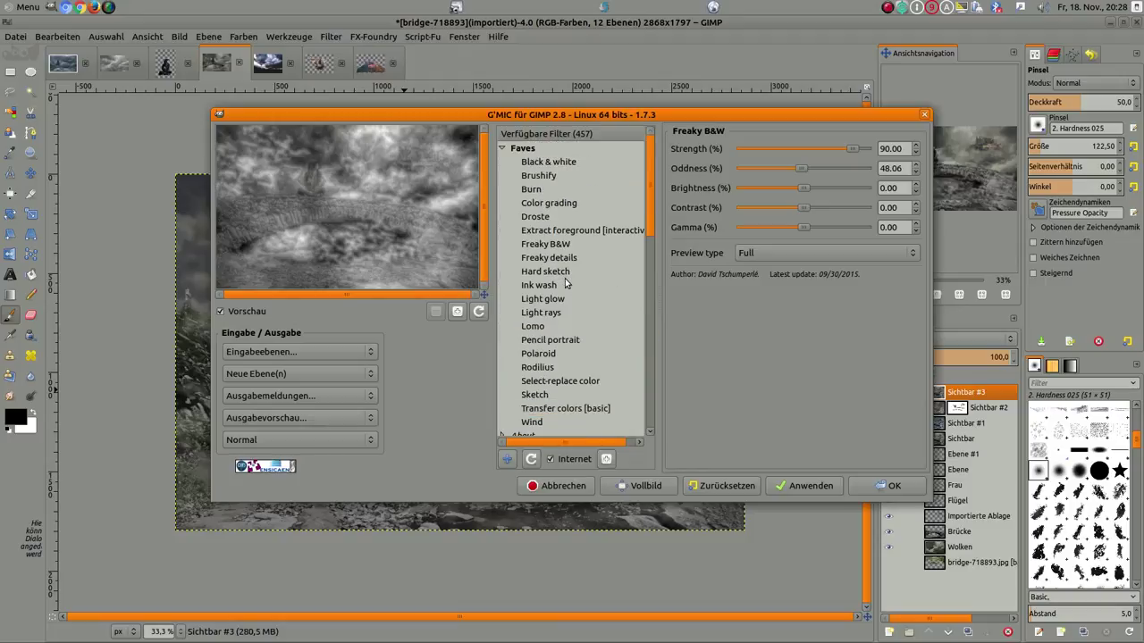
click(543, 354)
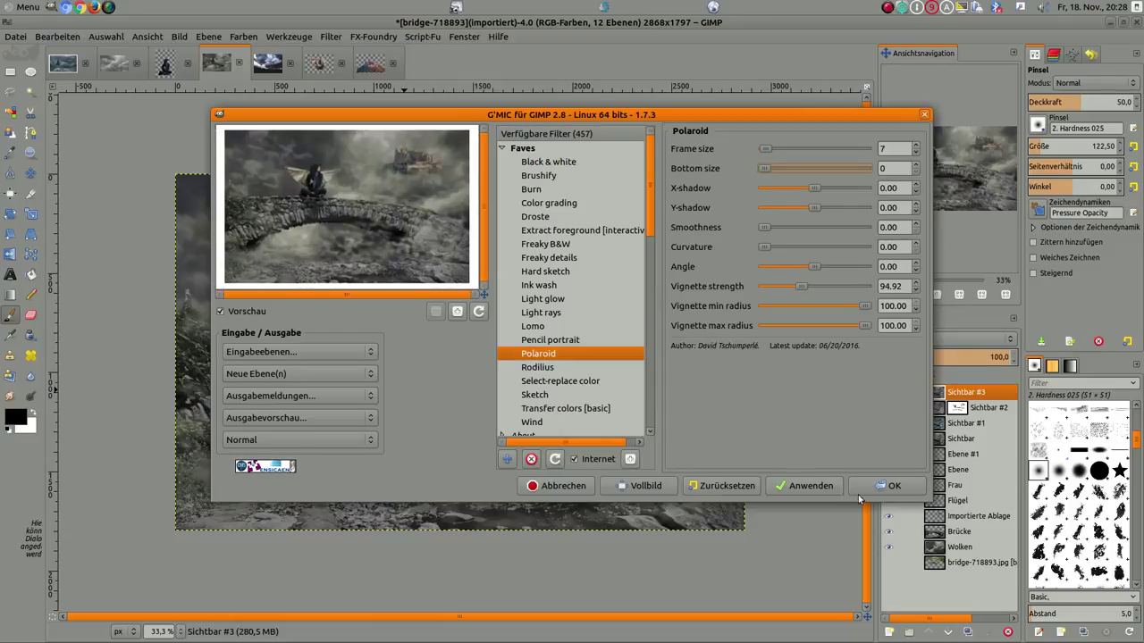
click(894, 490)
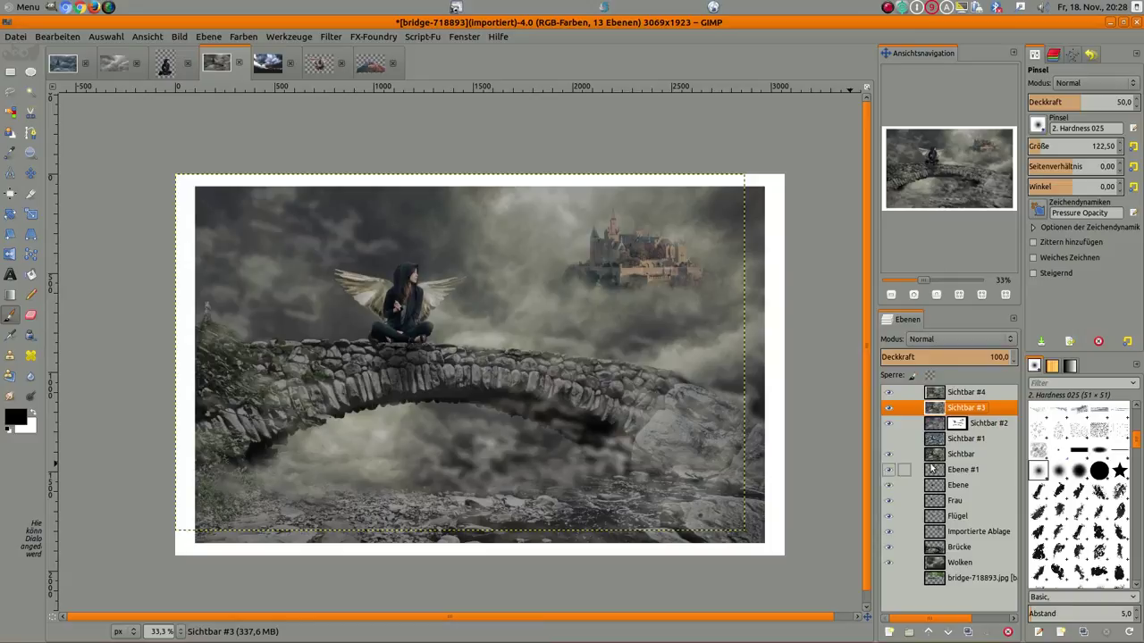
click(962, 393)
scroll(767, 434, down, 1)
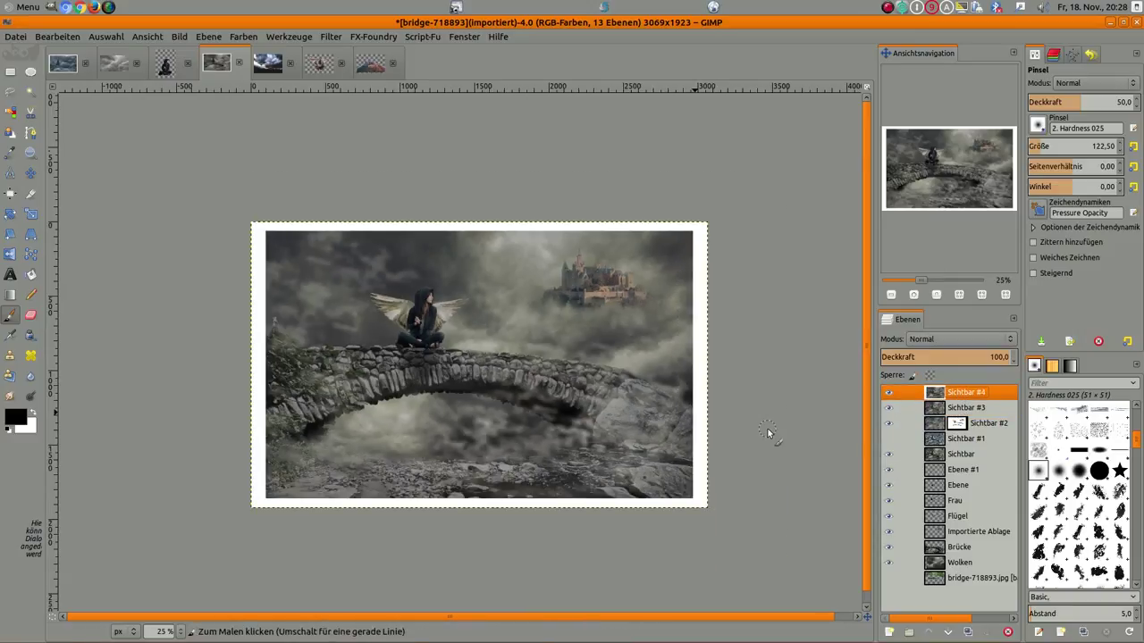
scroll(767, 434, up, 2)
scroll(766, 433, down, 1)
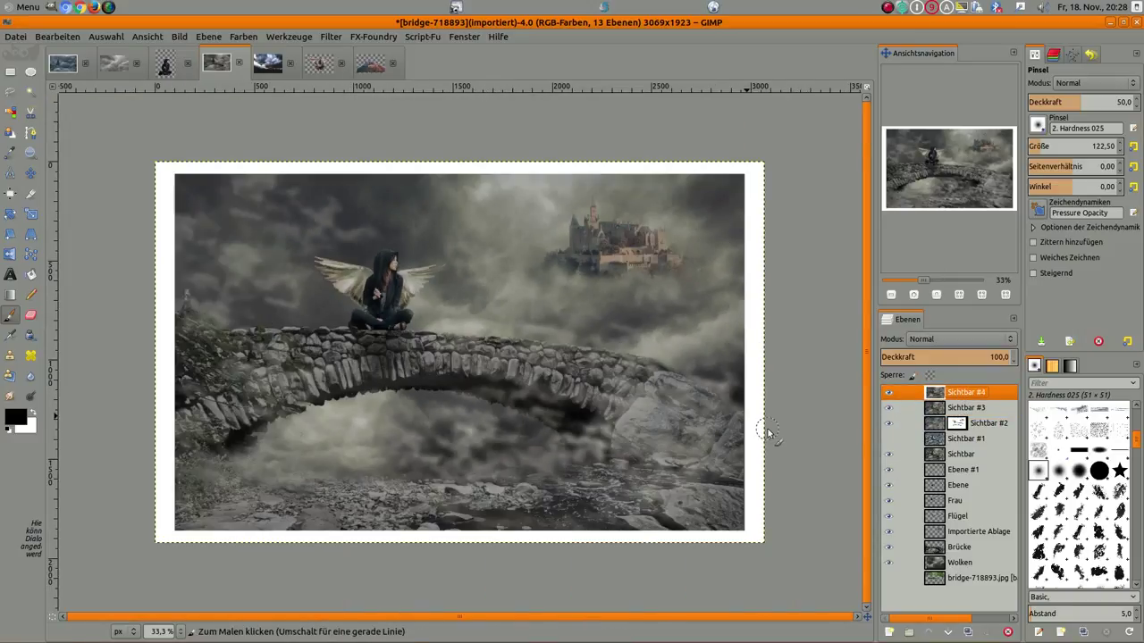